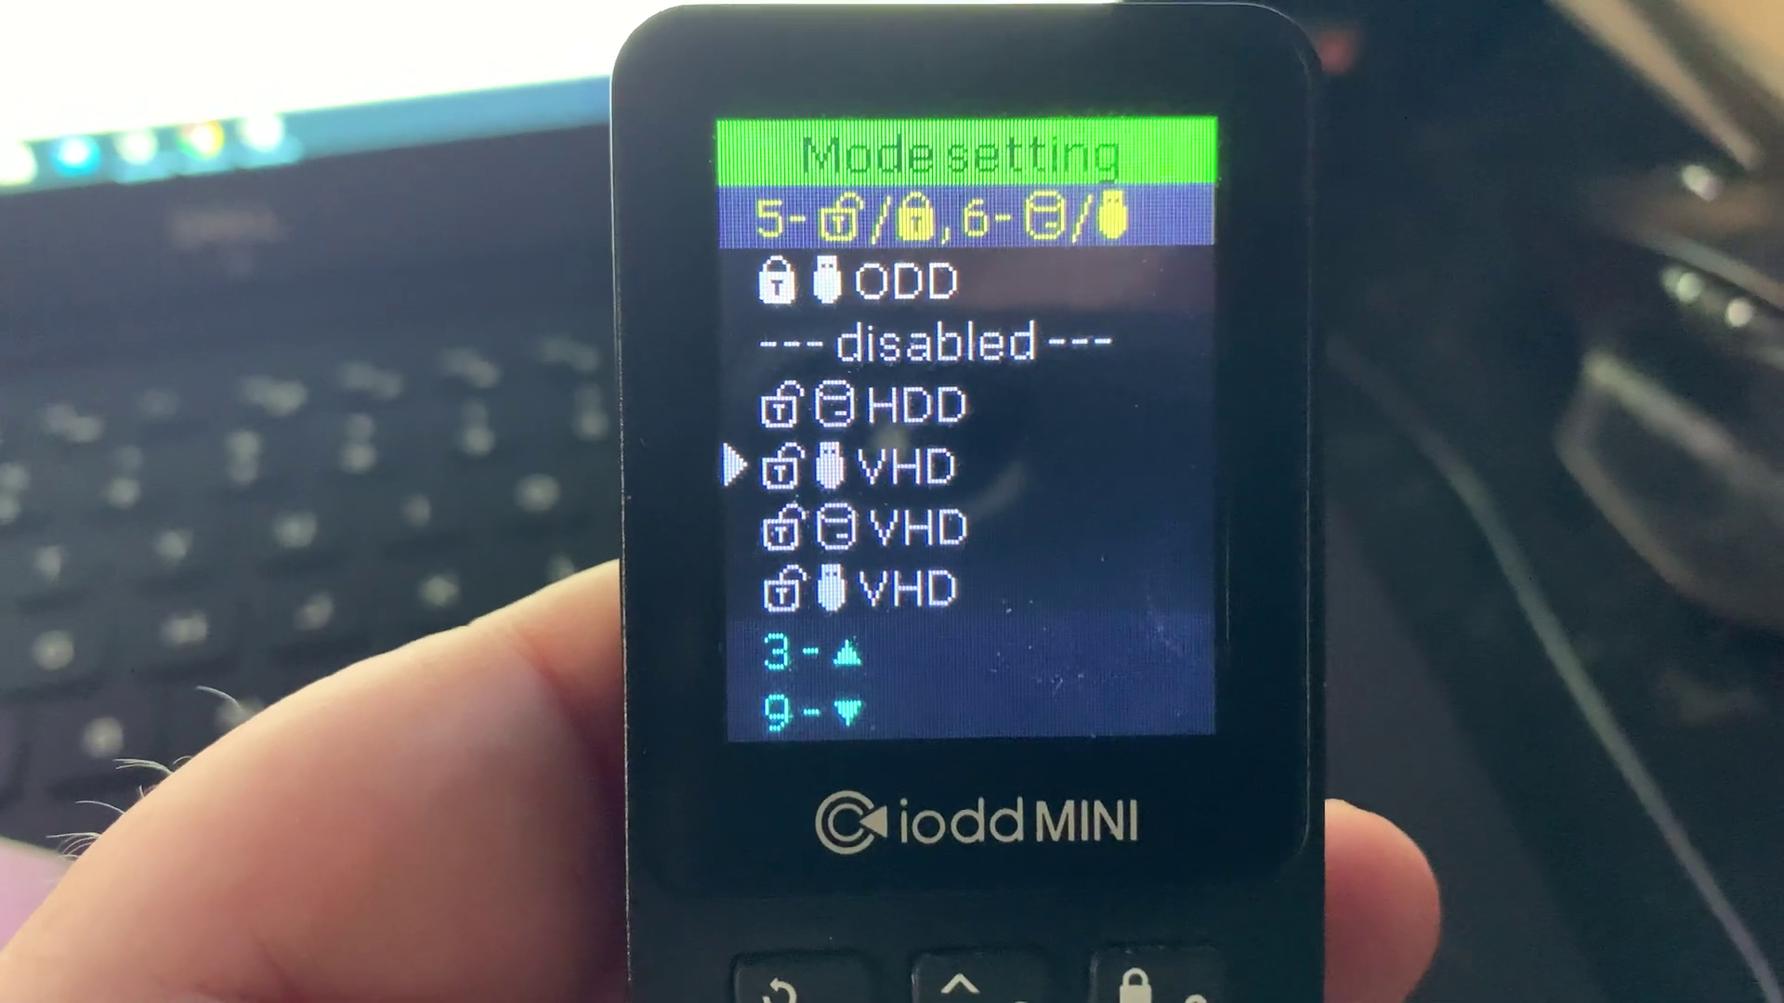
# Move the HDD mode entry above the '--- disabled ---' line in Mode setting.
pyautogui.press('9')
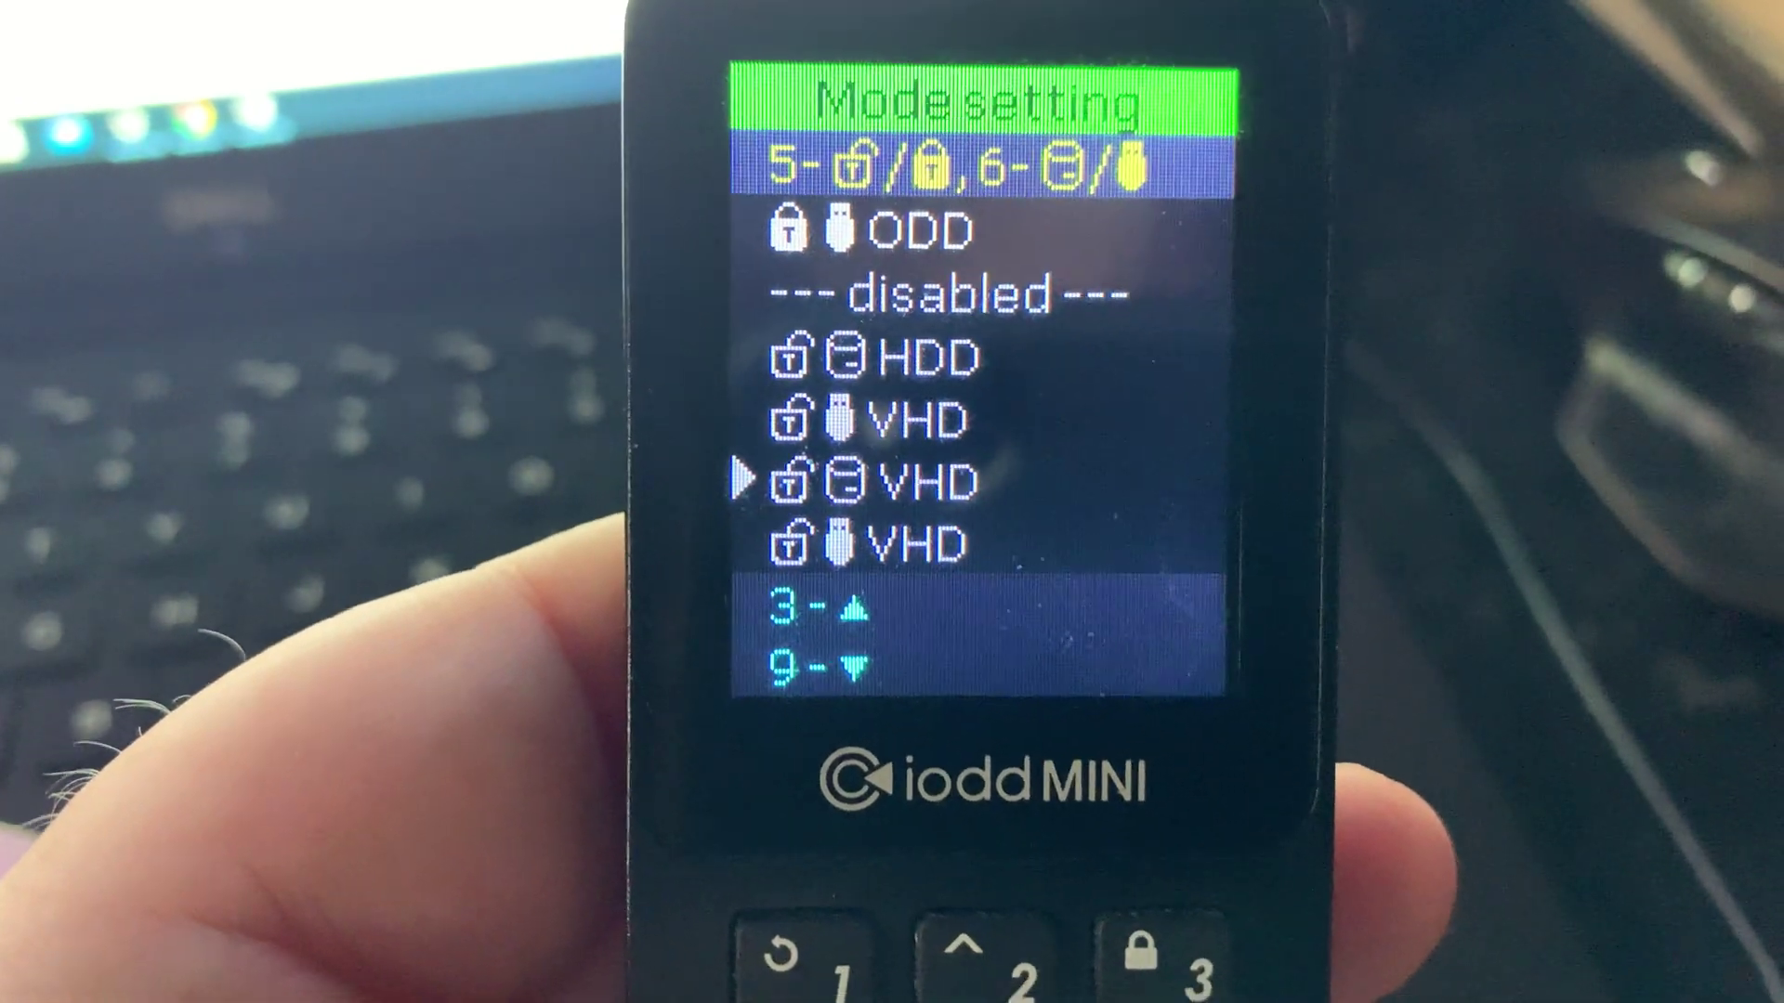
pyautogui.press('3')
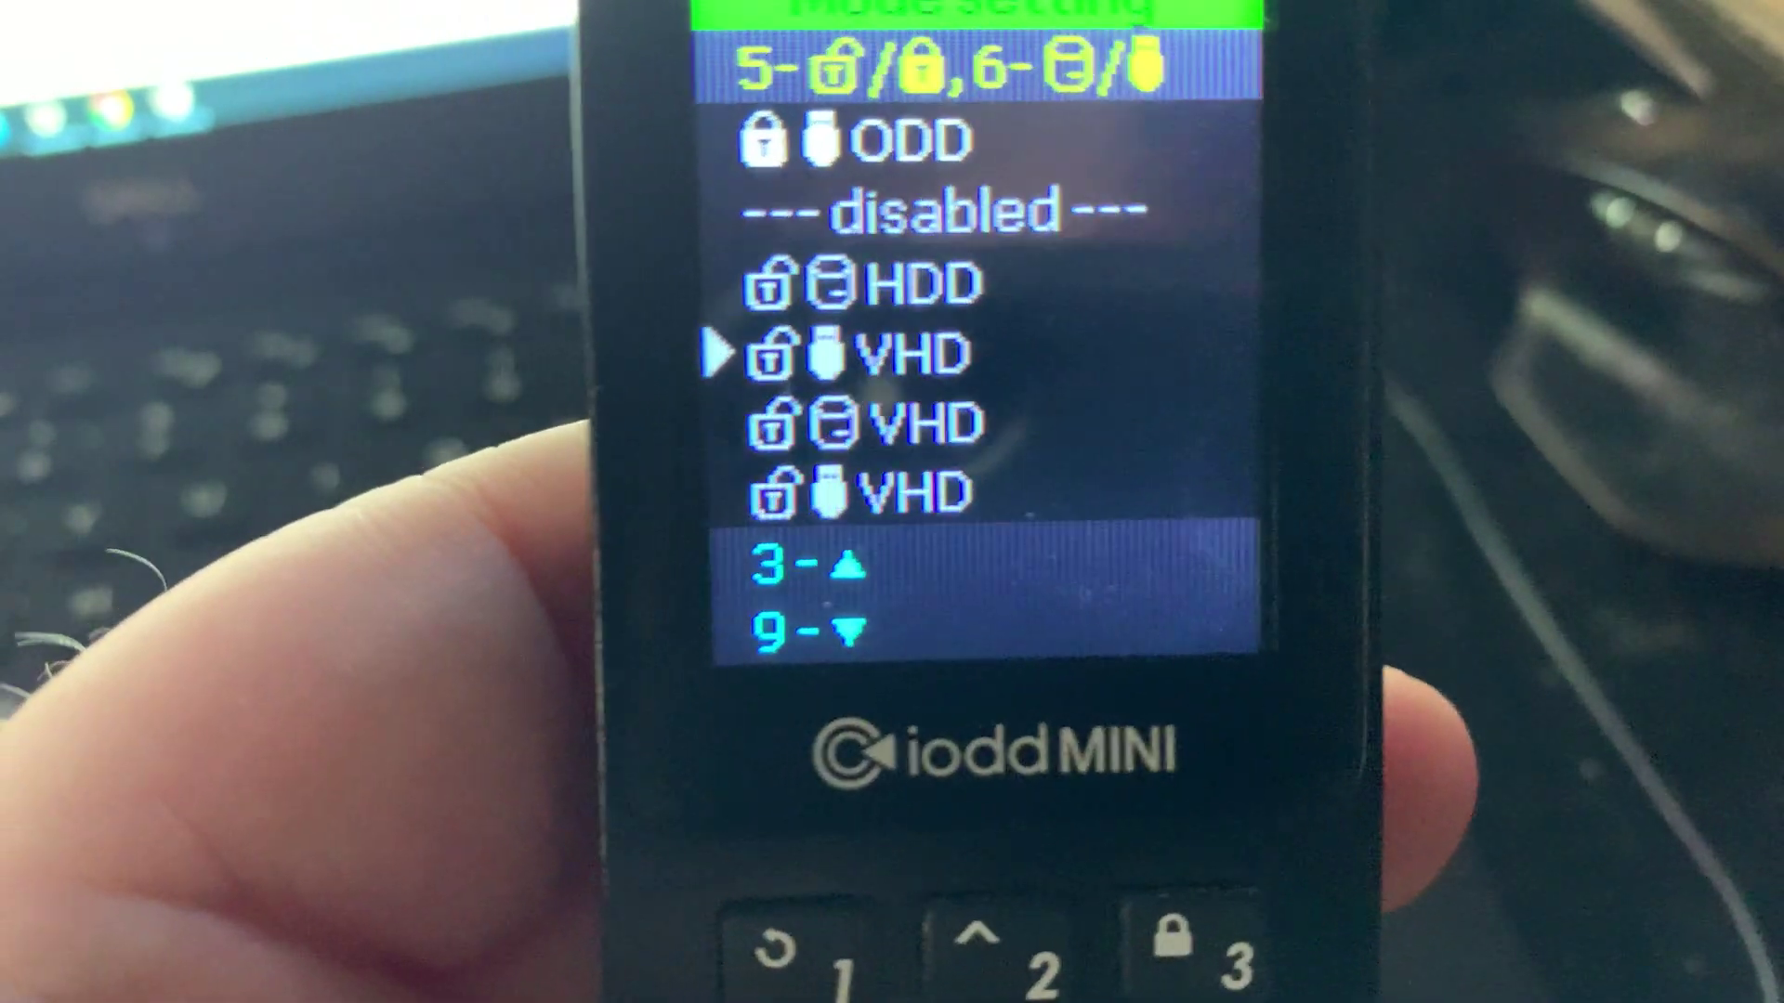
pyautogui.press('9')
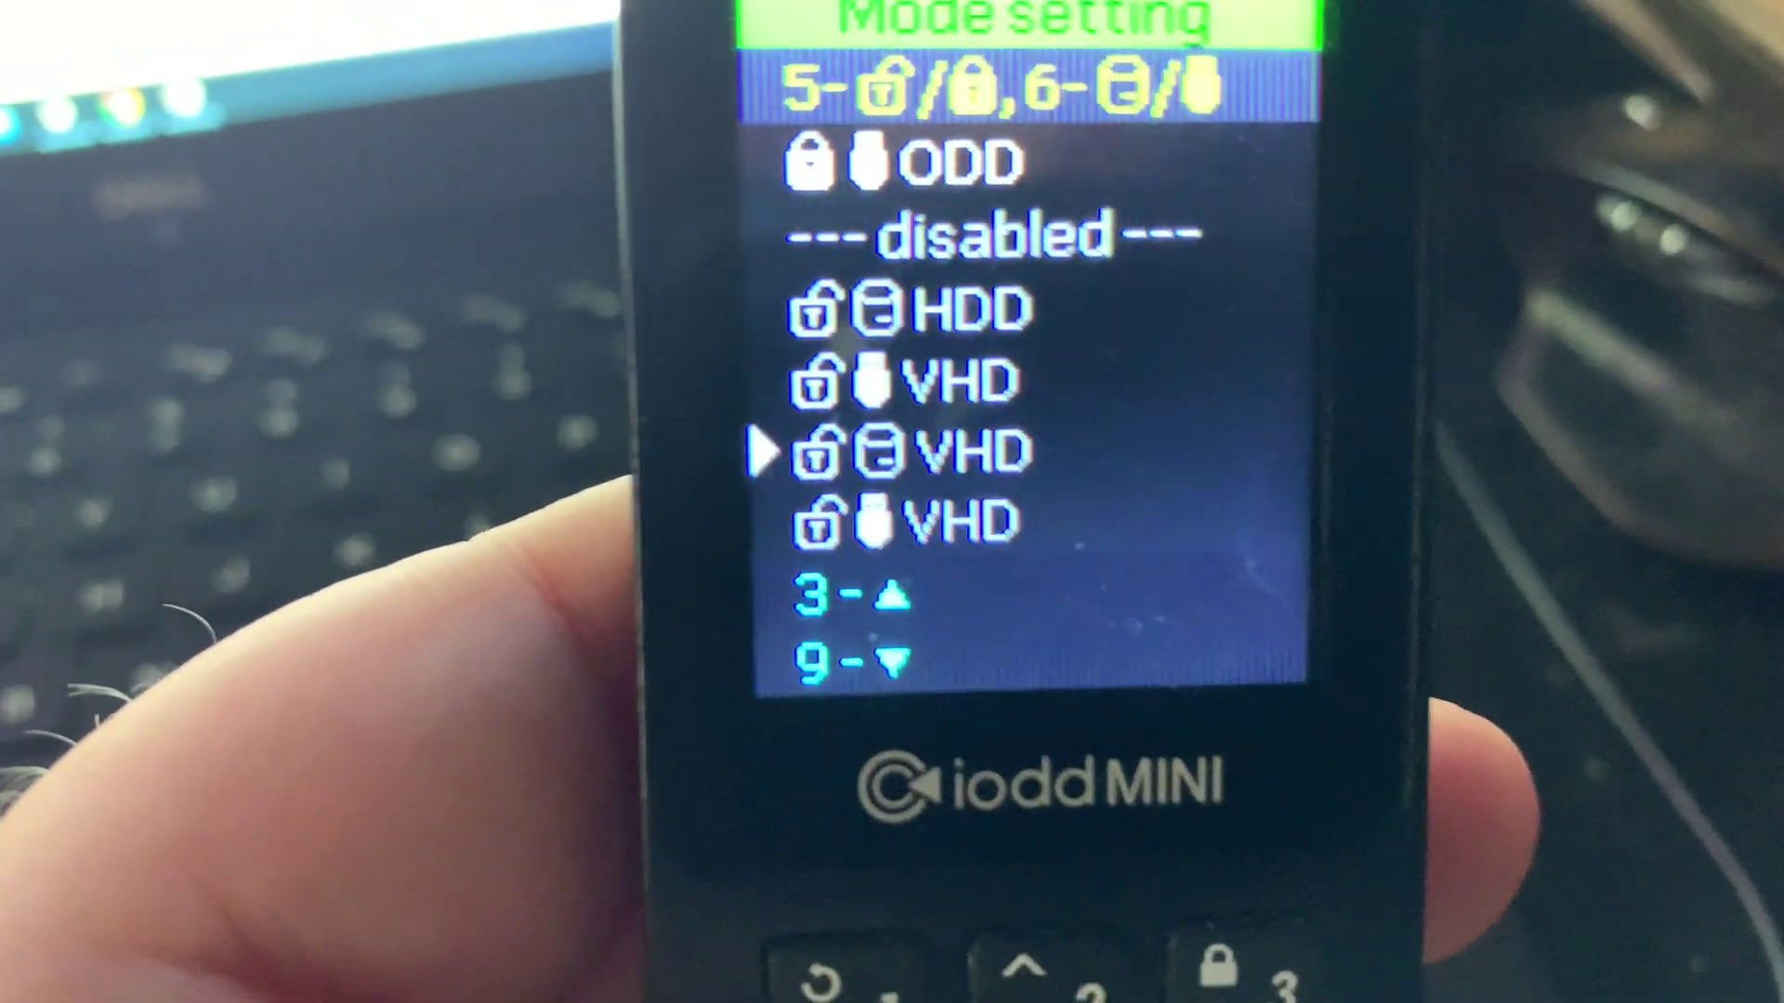
pyautogui.press('9')
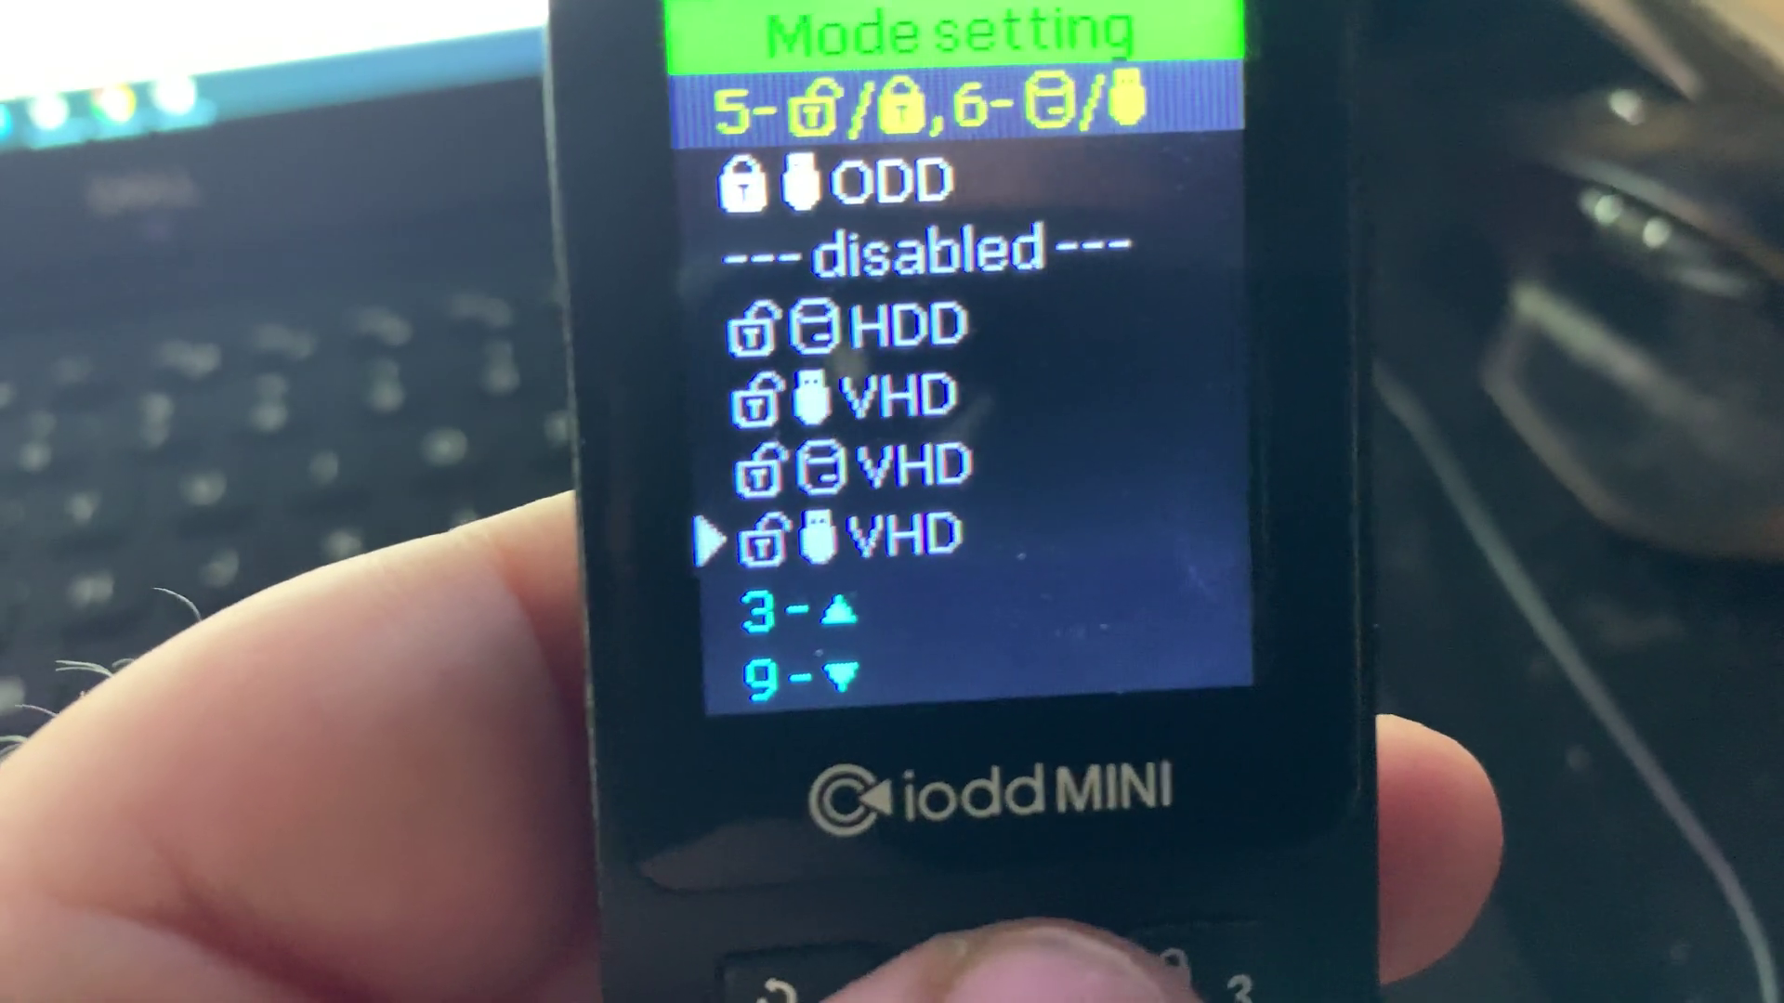
pyautogui.press('3')
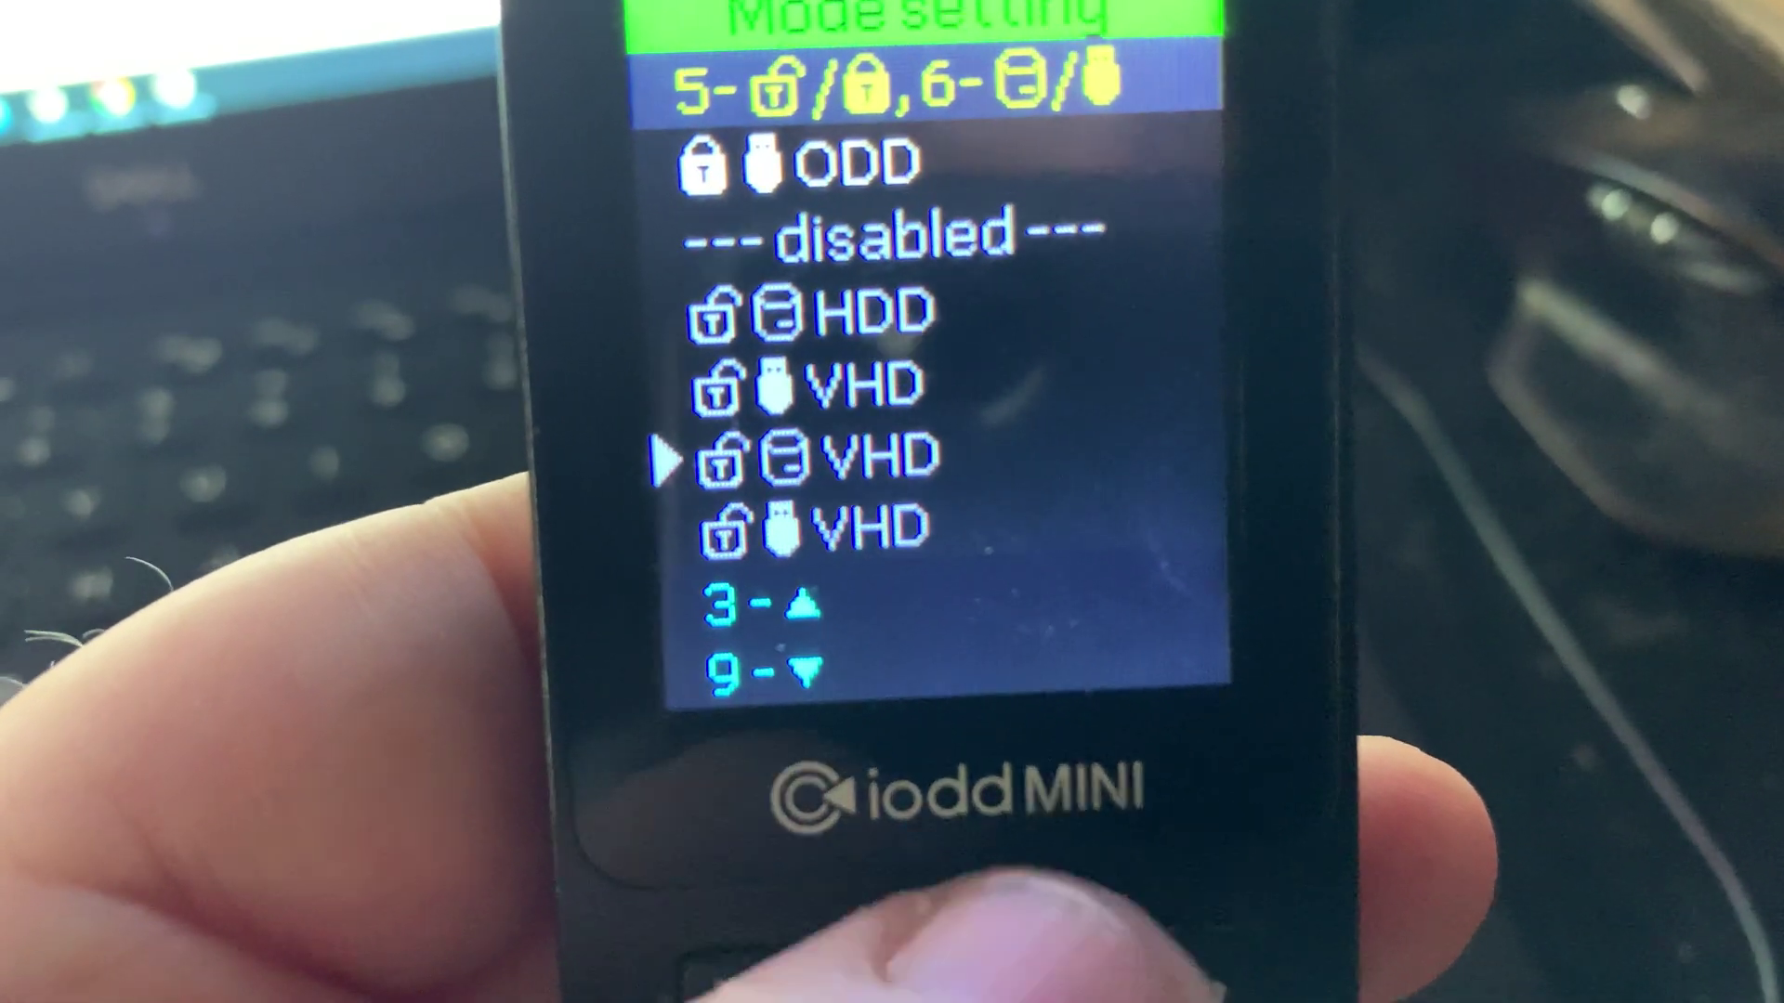
pyautogui.press('3')
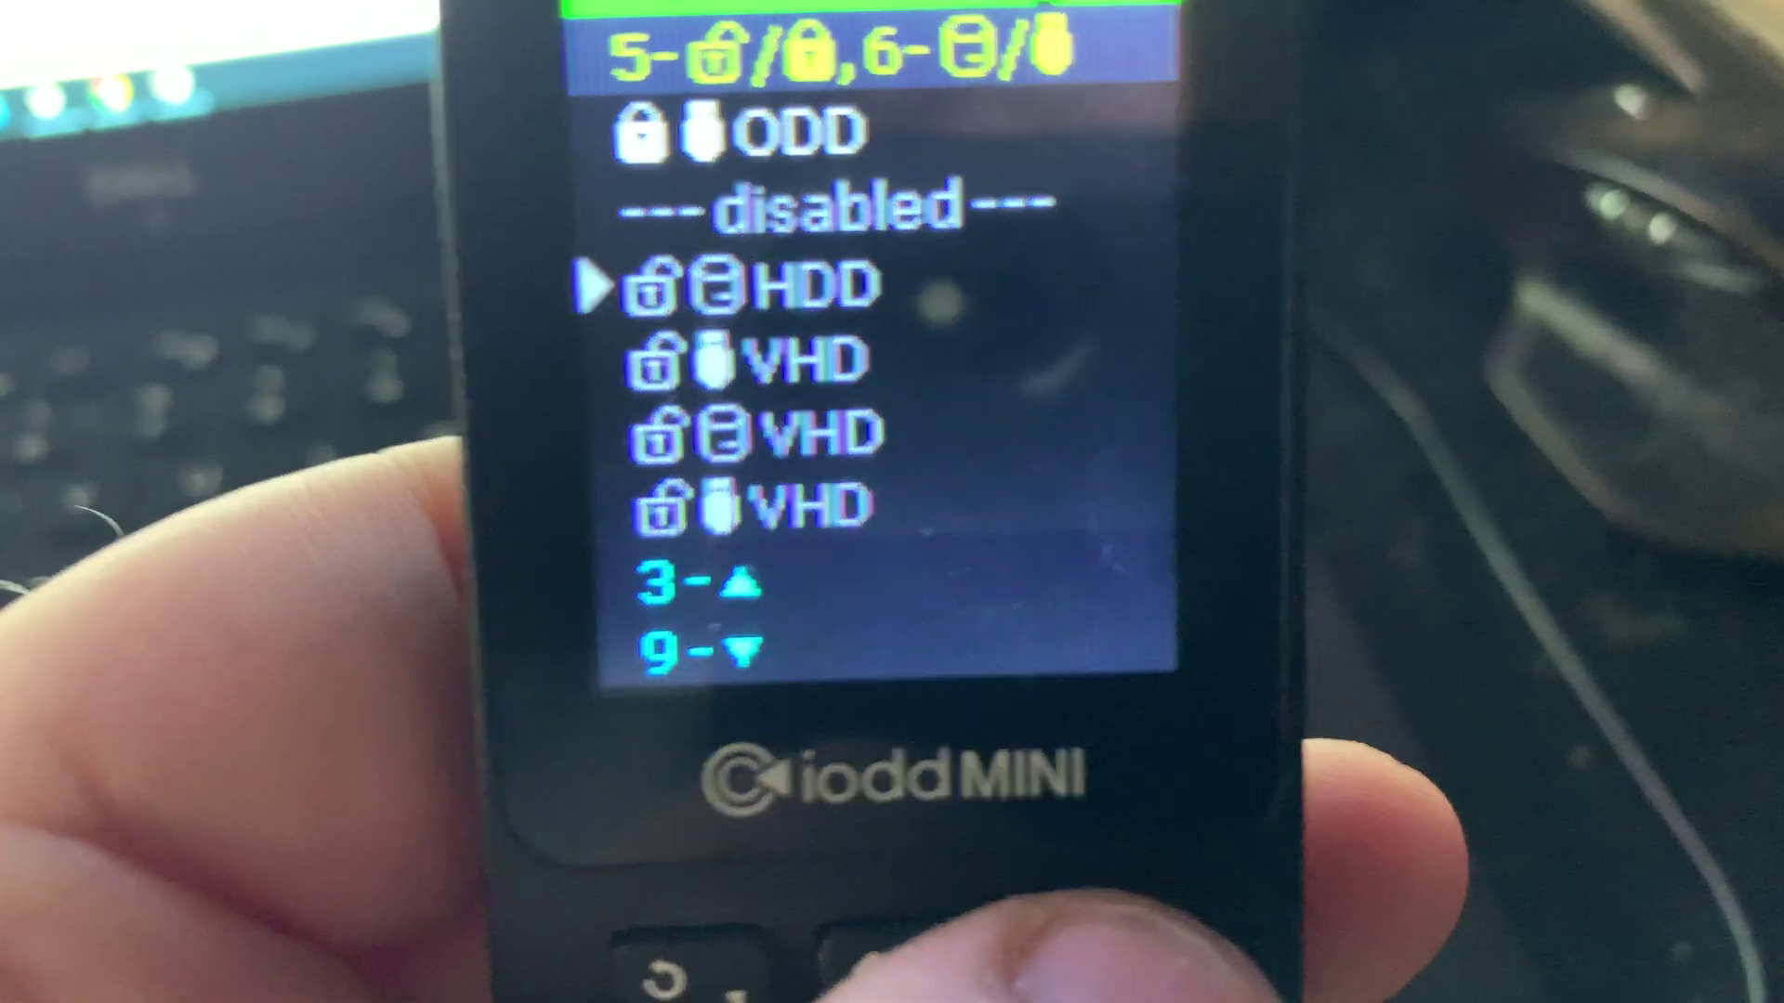
pyautogui.press('3')
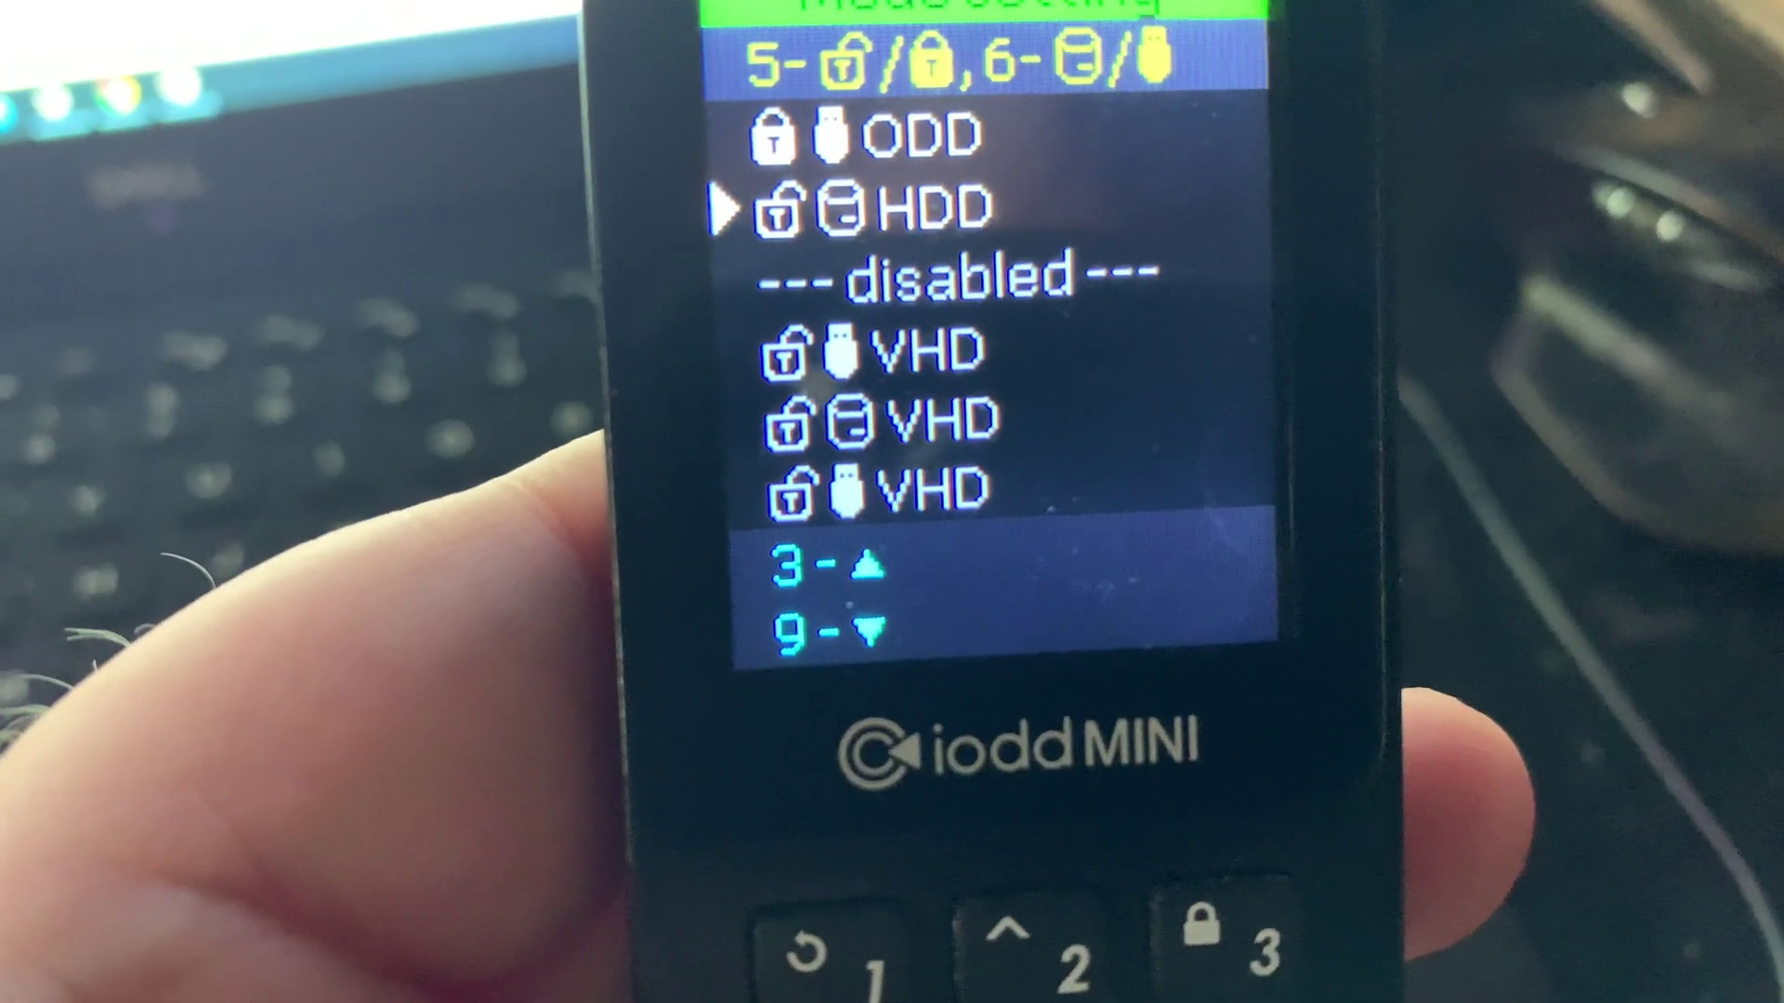
# Move the disk VHD entry above the divider and save the mode settings.
pyautogui.press('9')
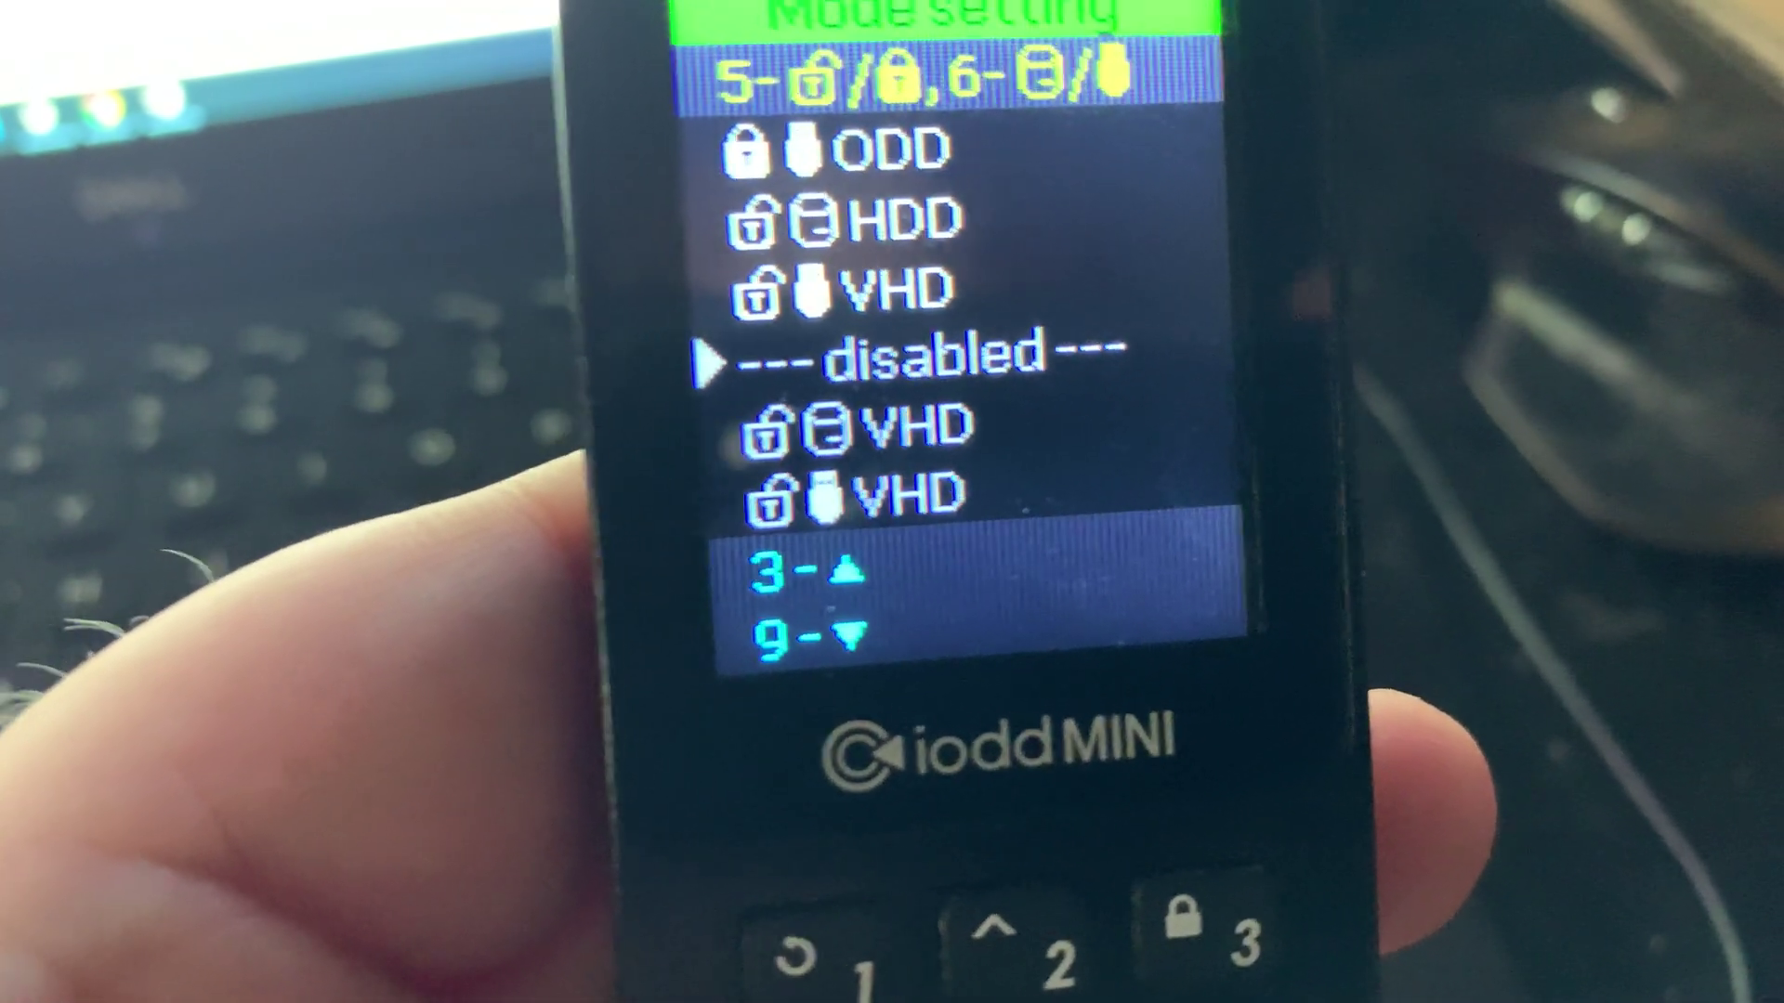
pyautogui.press('9')
pyautogui.press('3')
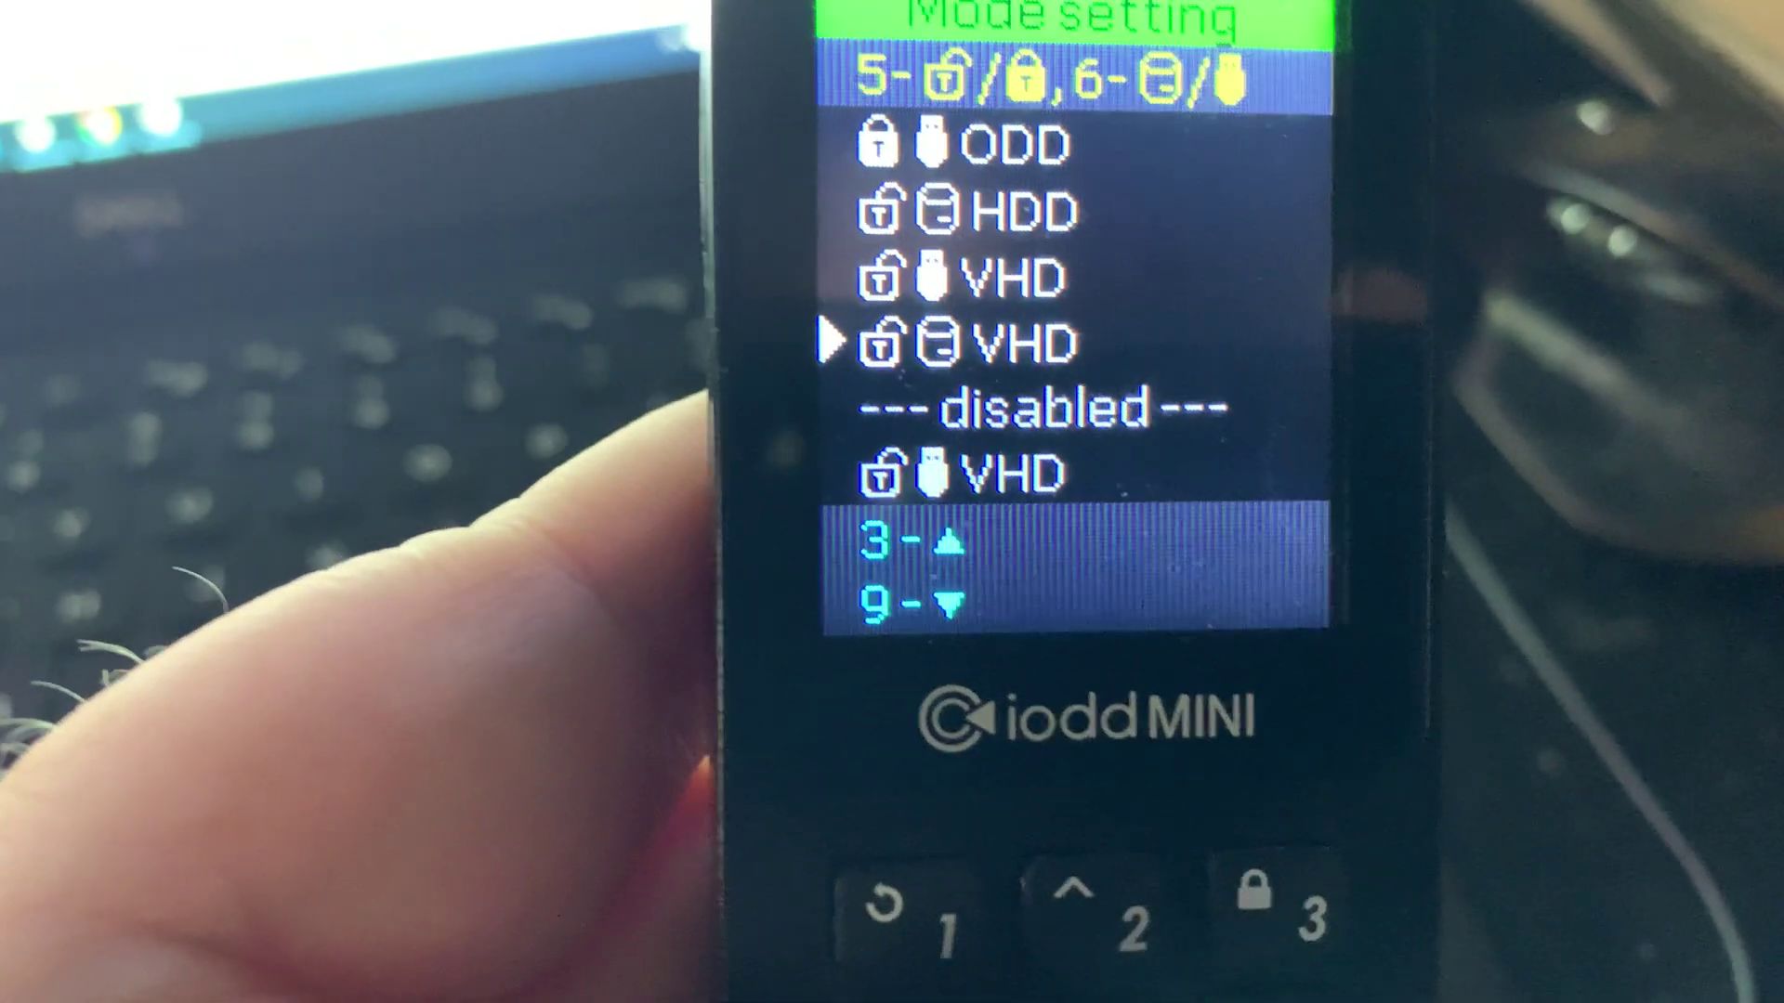
pyautogui.press('1')
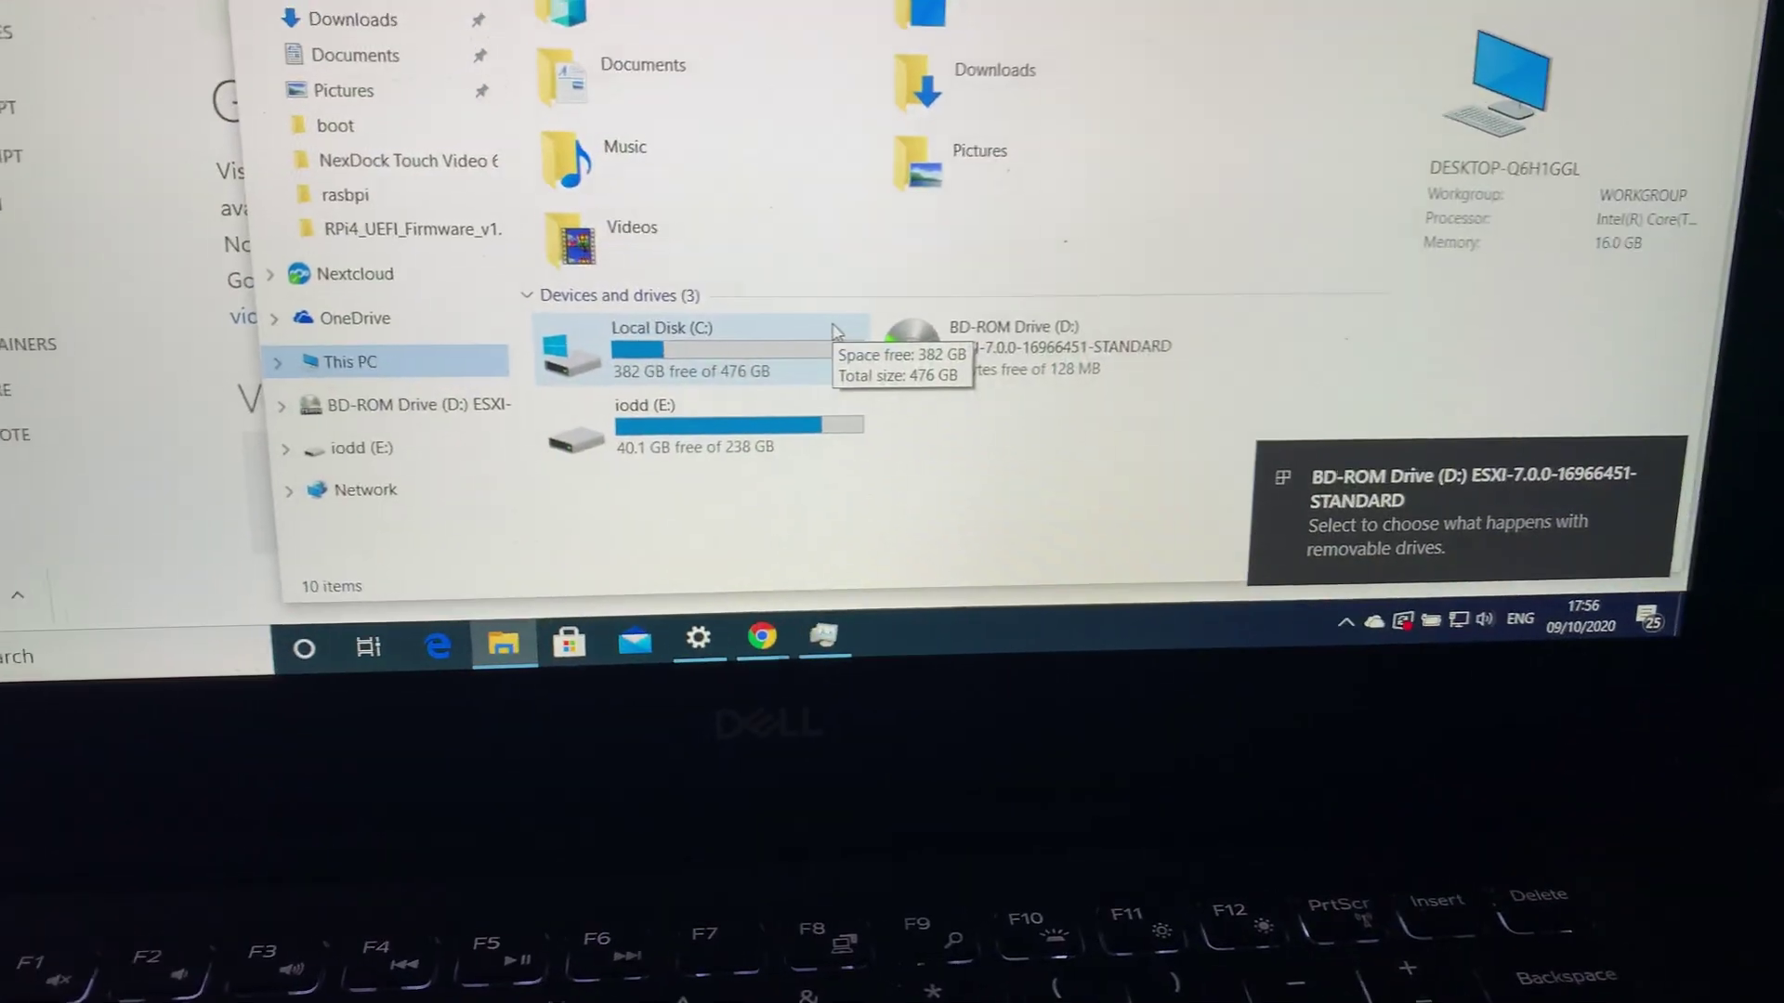
# Open iodd (E:) and view its ESXiArm, Images, LinuxOS and OSX folders.
pyautogui.doubleClick(863, 446)
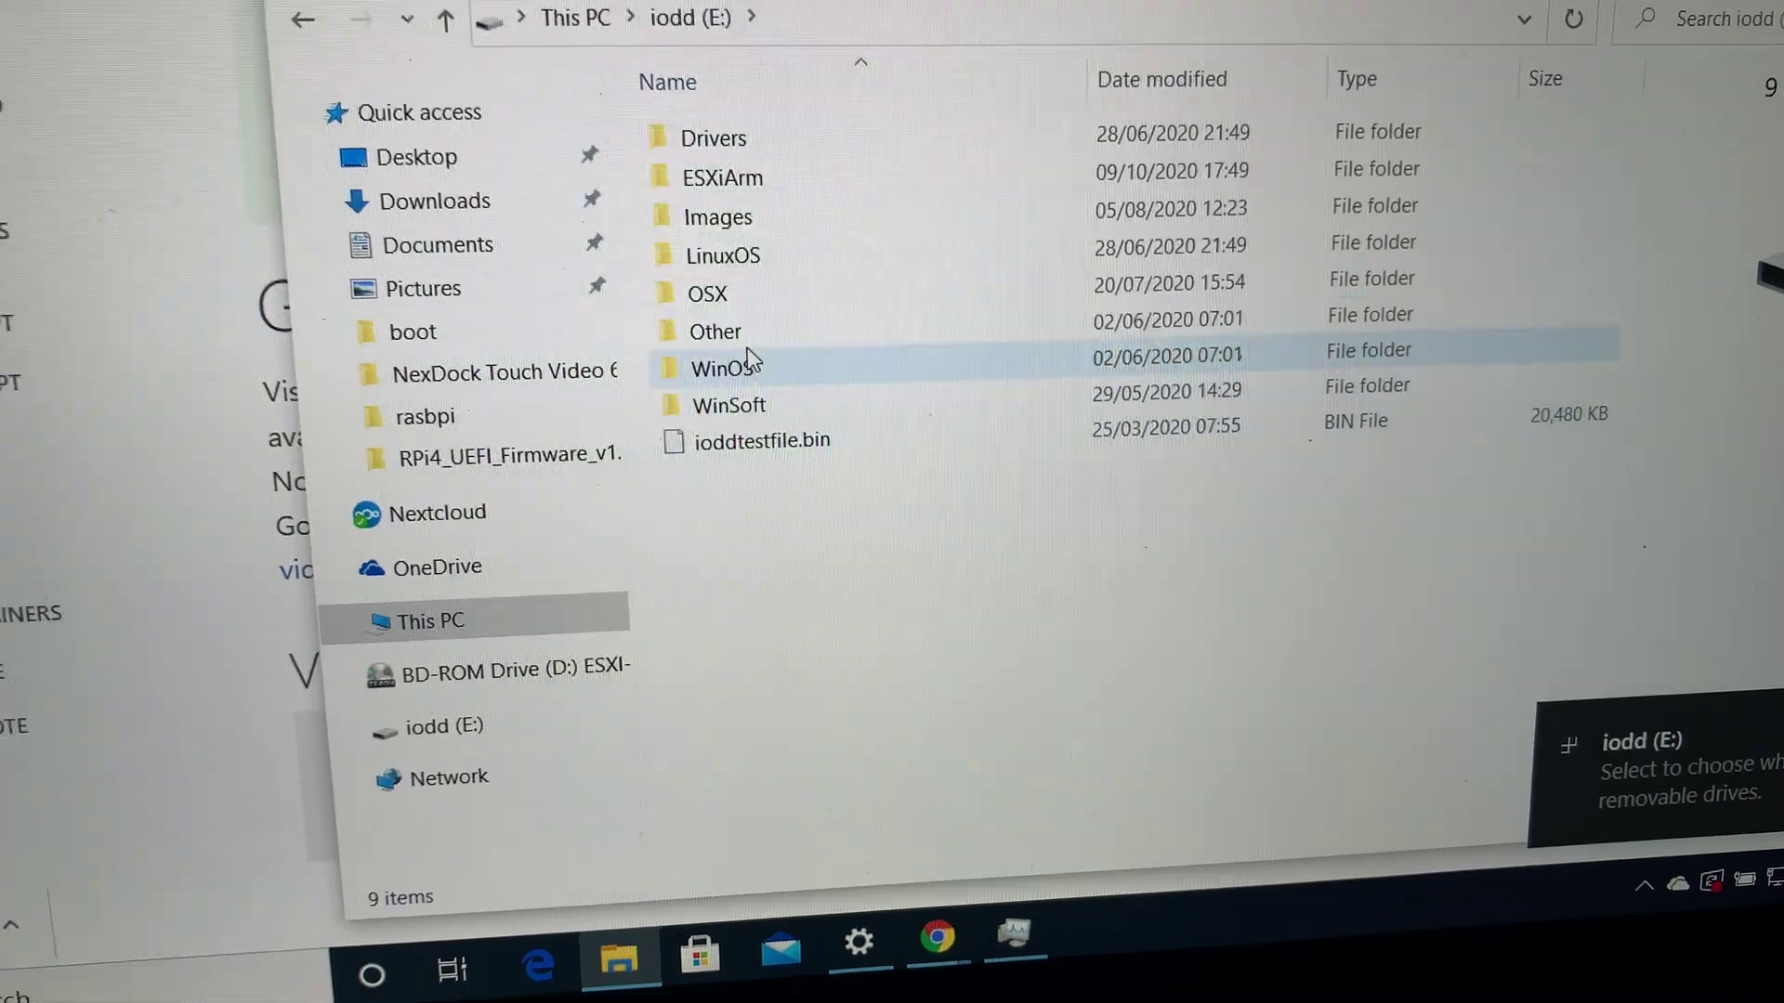
pyautogui.click(808, 195)
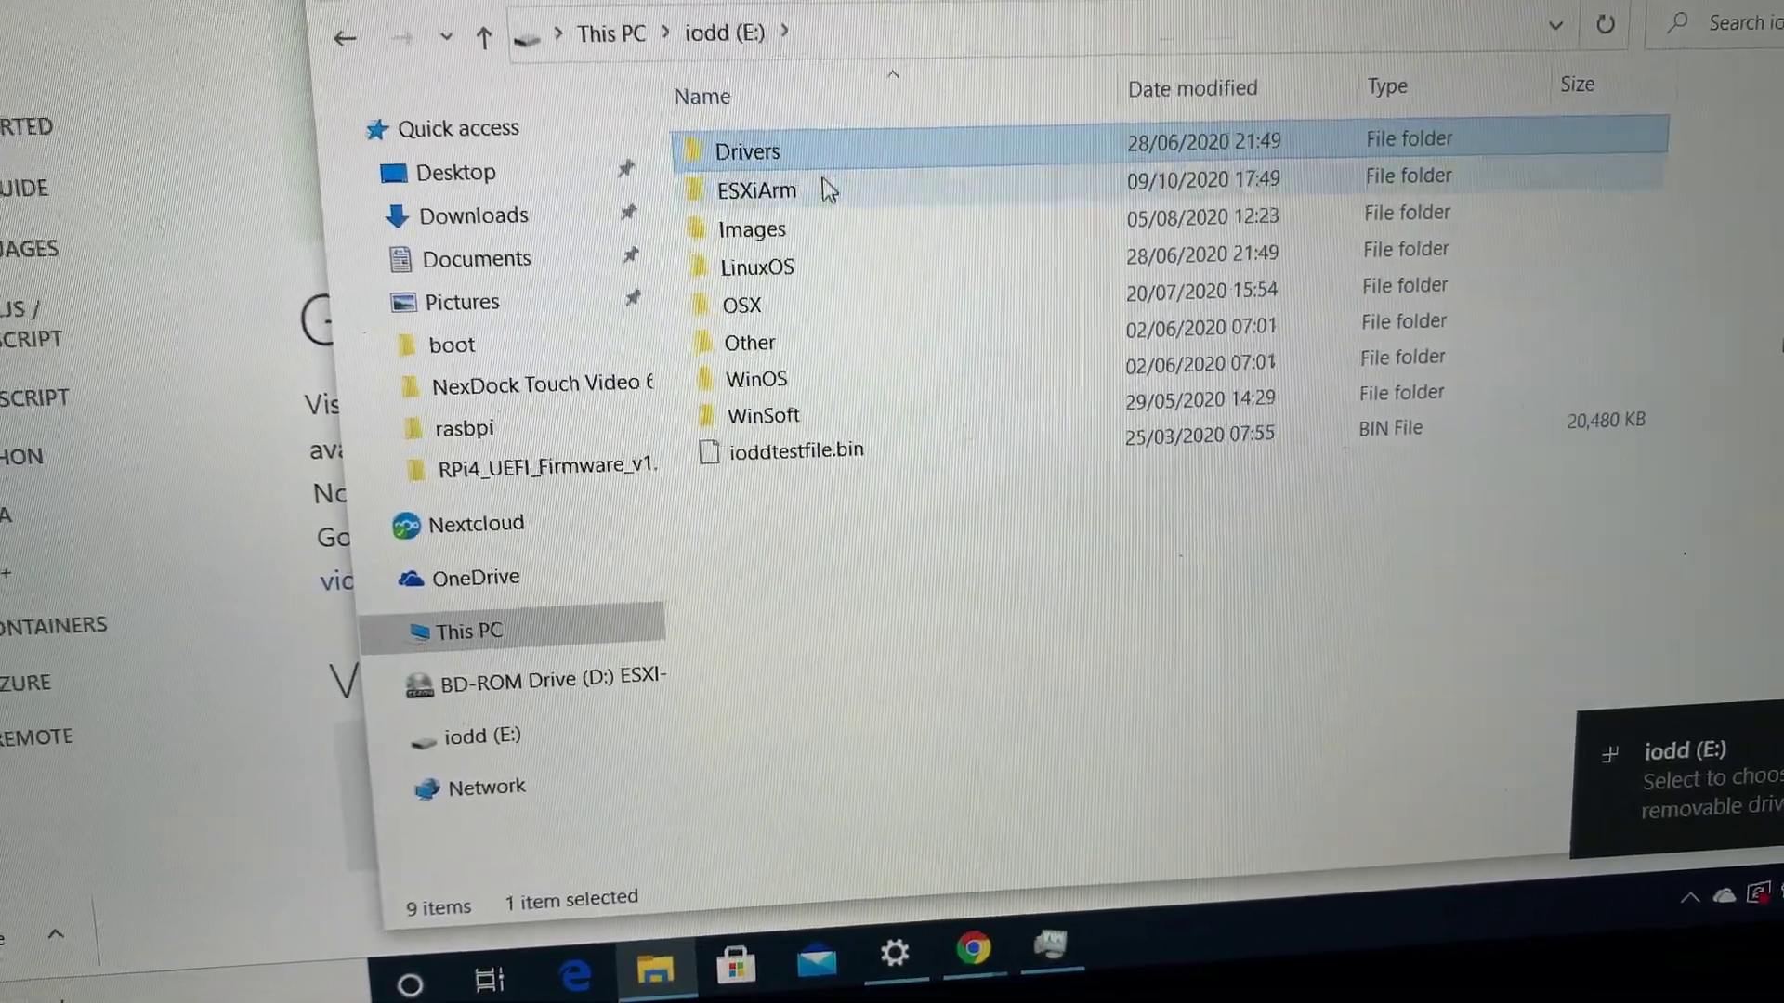
pyautogui.click(830, 230)
pyautogui.click(833, 268)
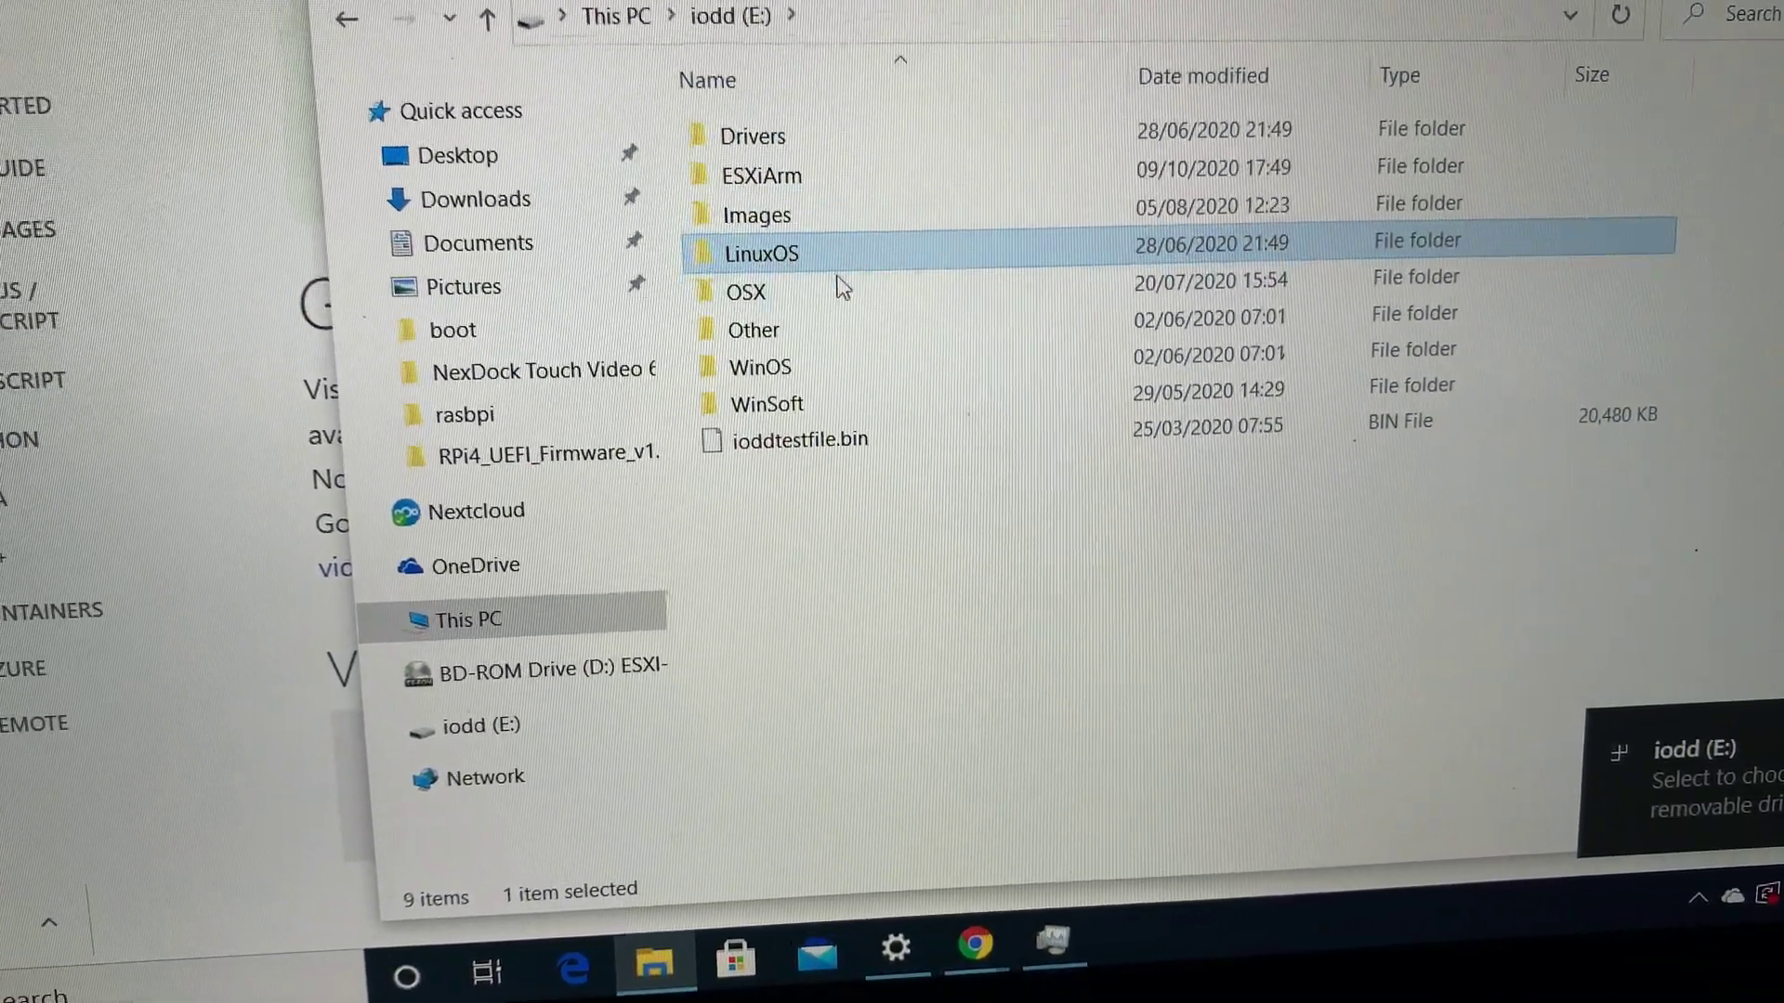
pyautogui.click(837, 304)
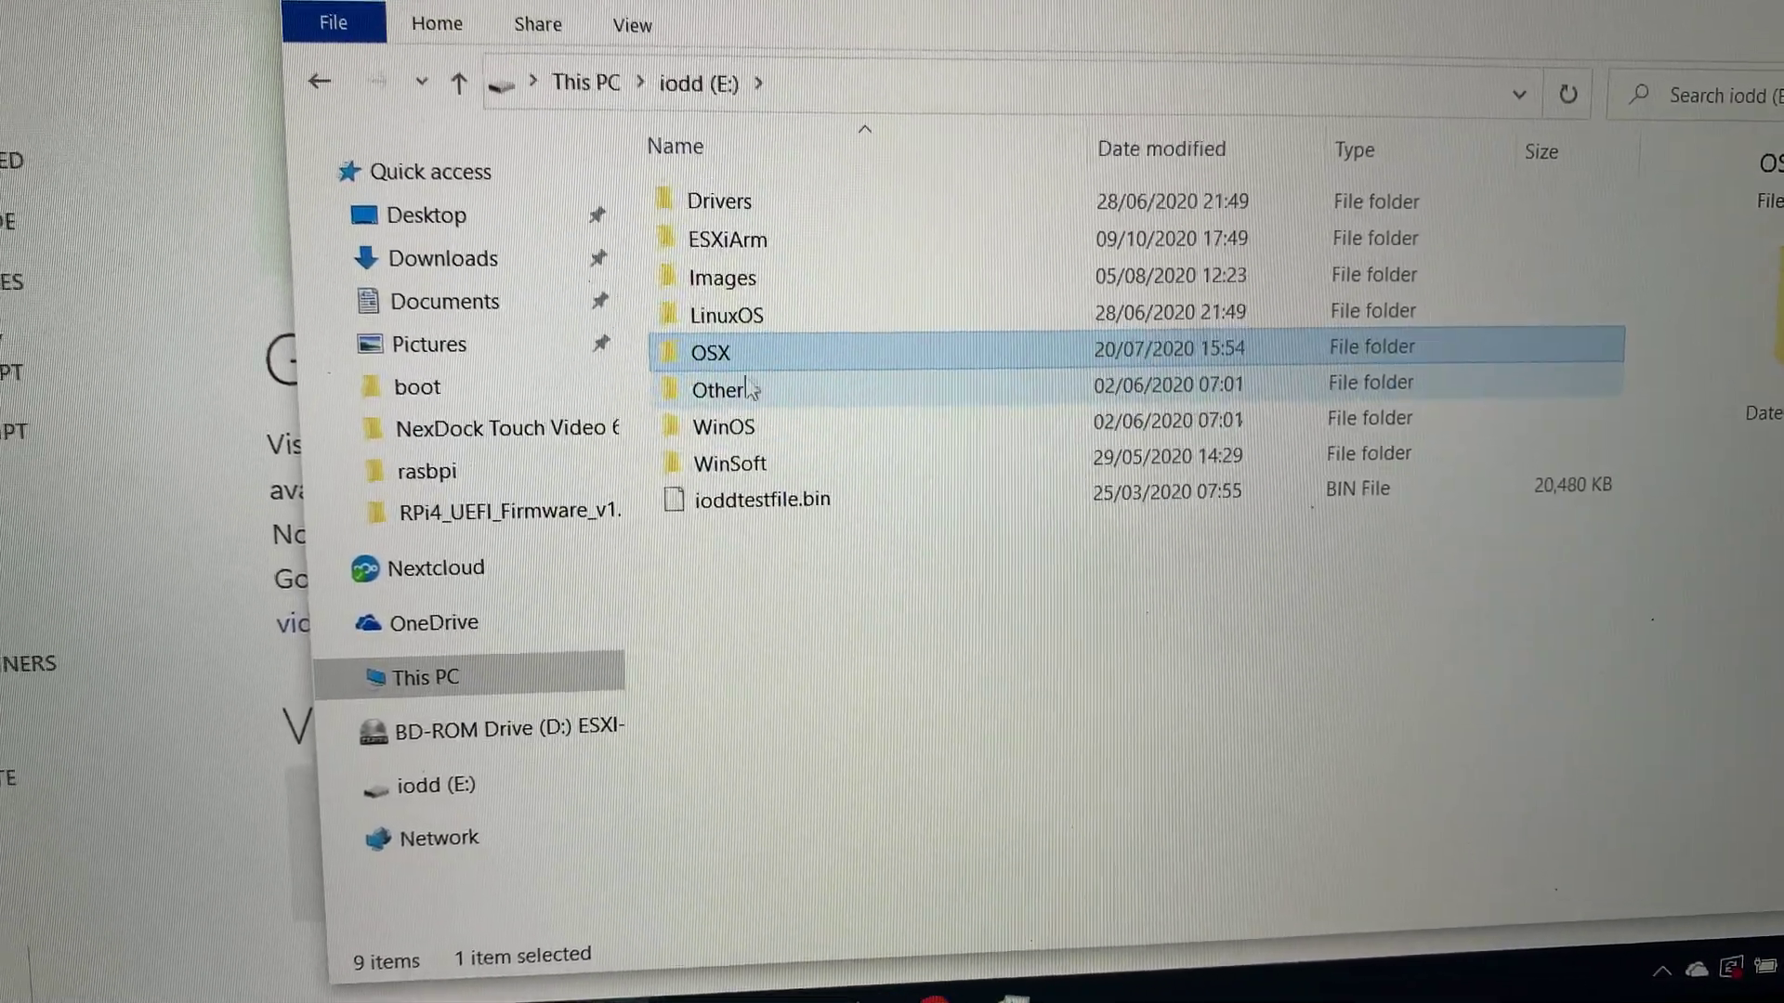
# Inspect the Images folder's win2go, usbstick.rmd and osx-usb.rmd files, then return to the drive root.
pyautogui.doubleClick(752, 279)
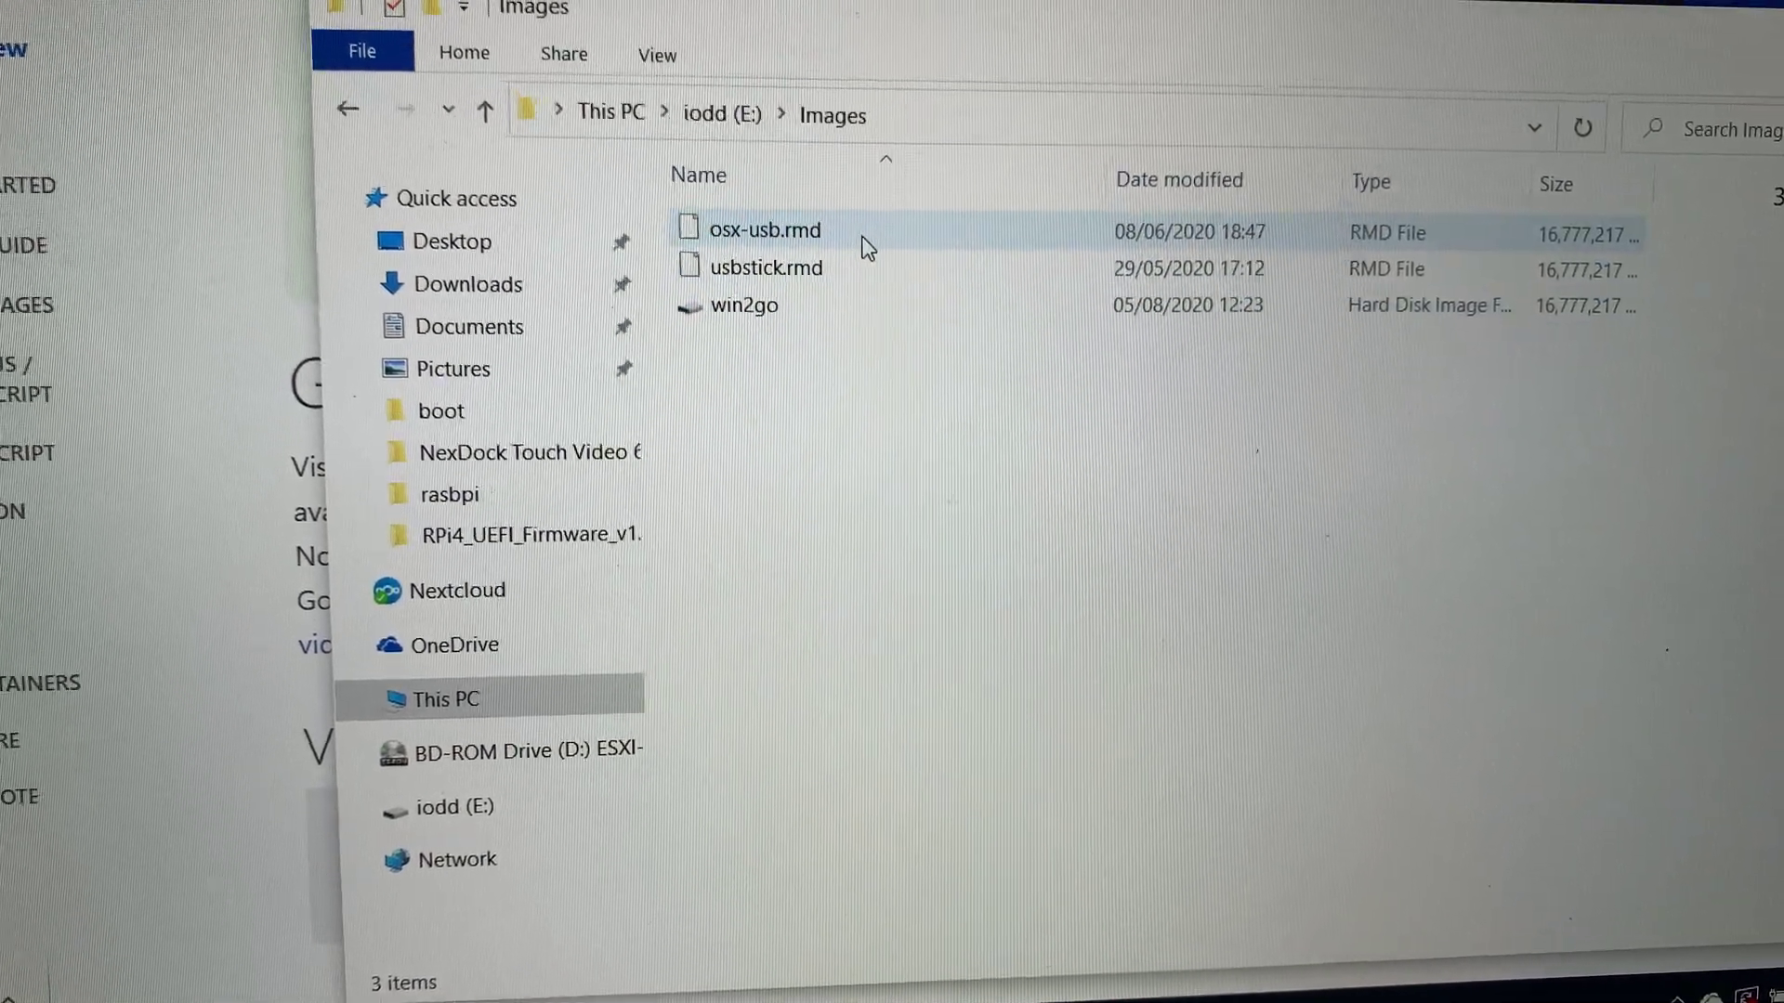
pyautogui.click(816, 310)
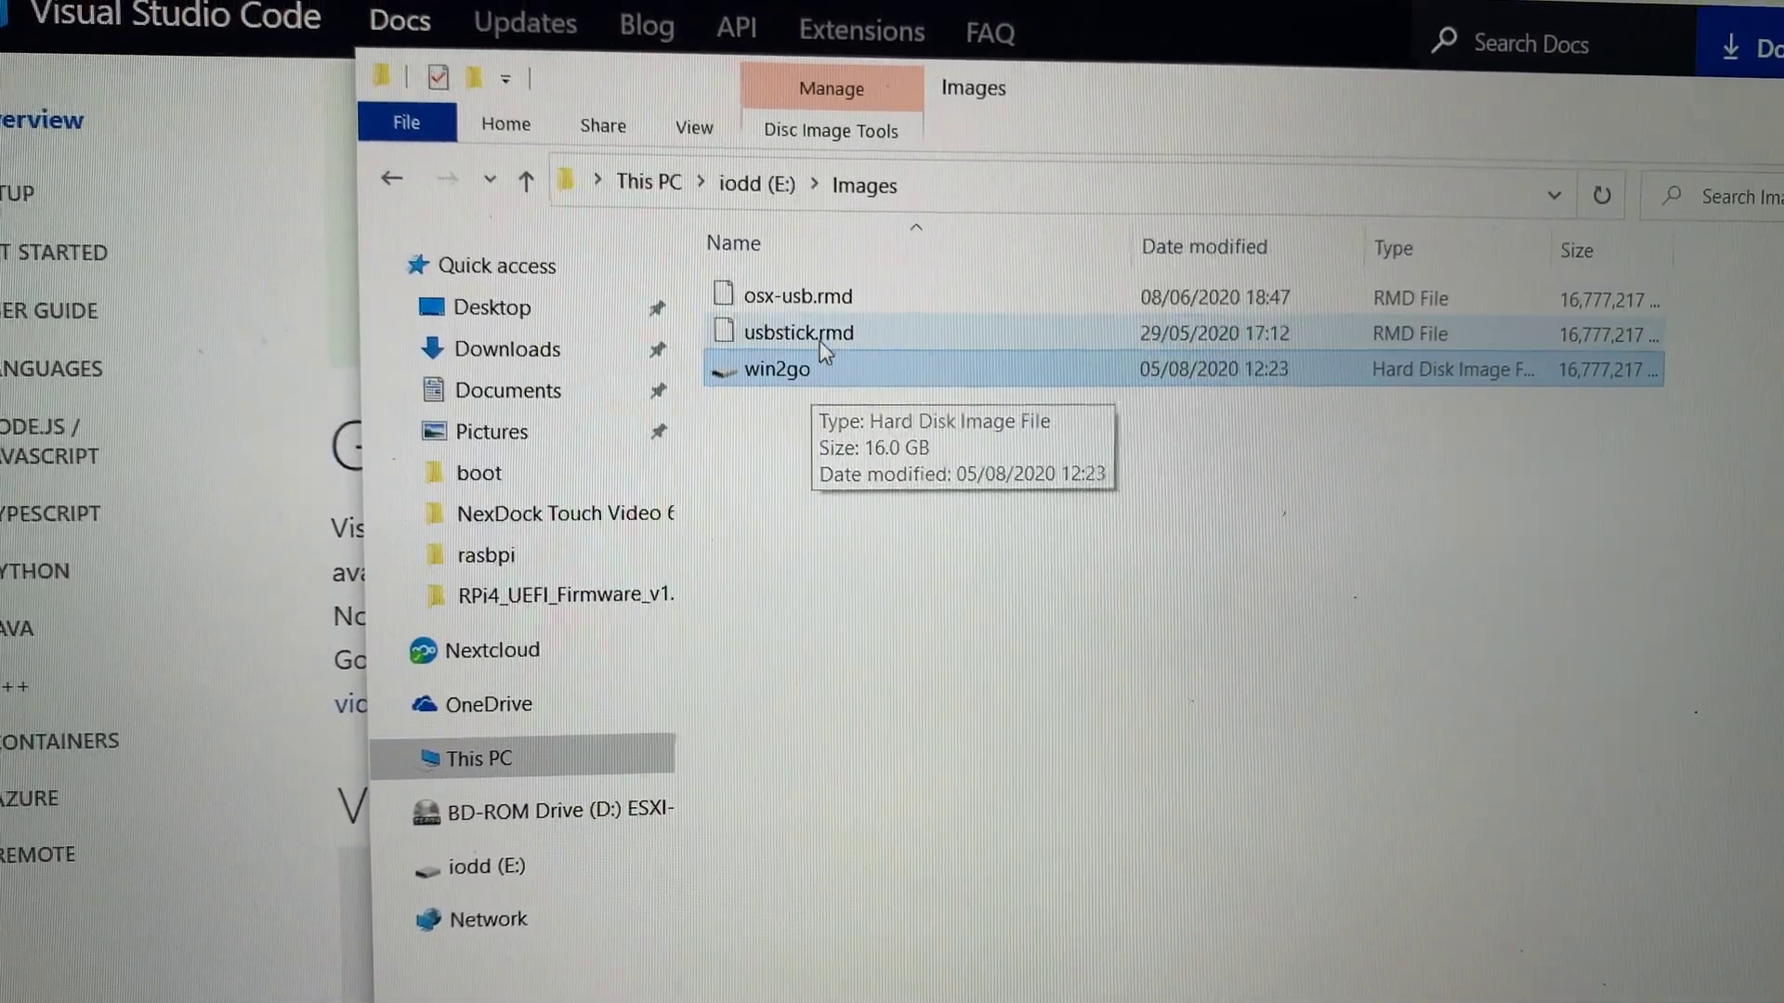
pyautogui.click(819, 325)
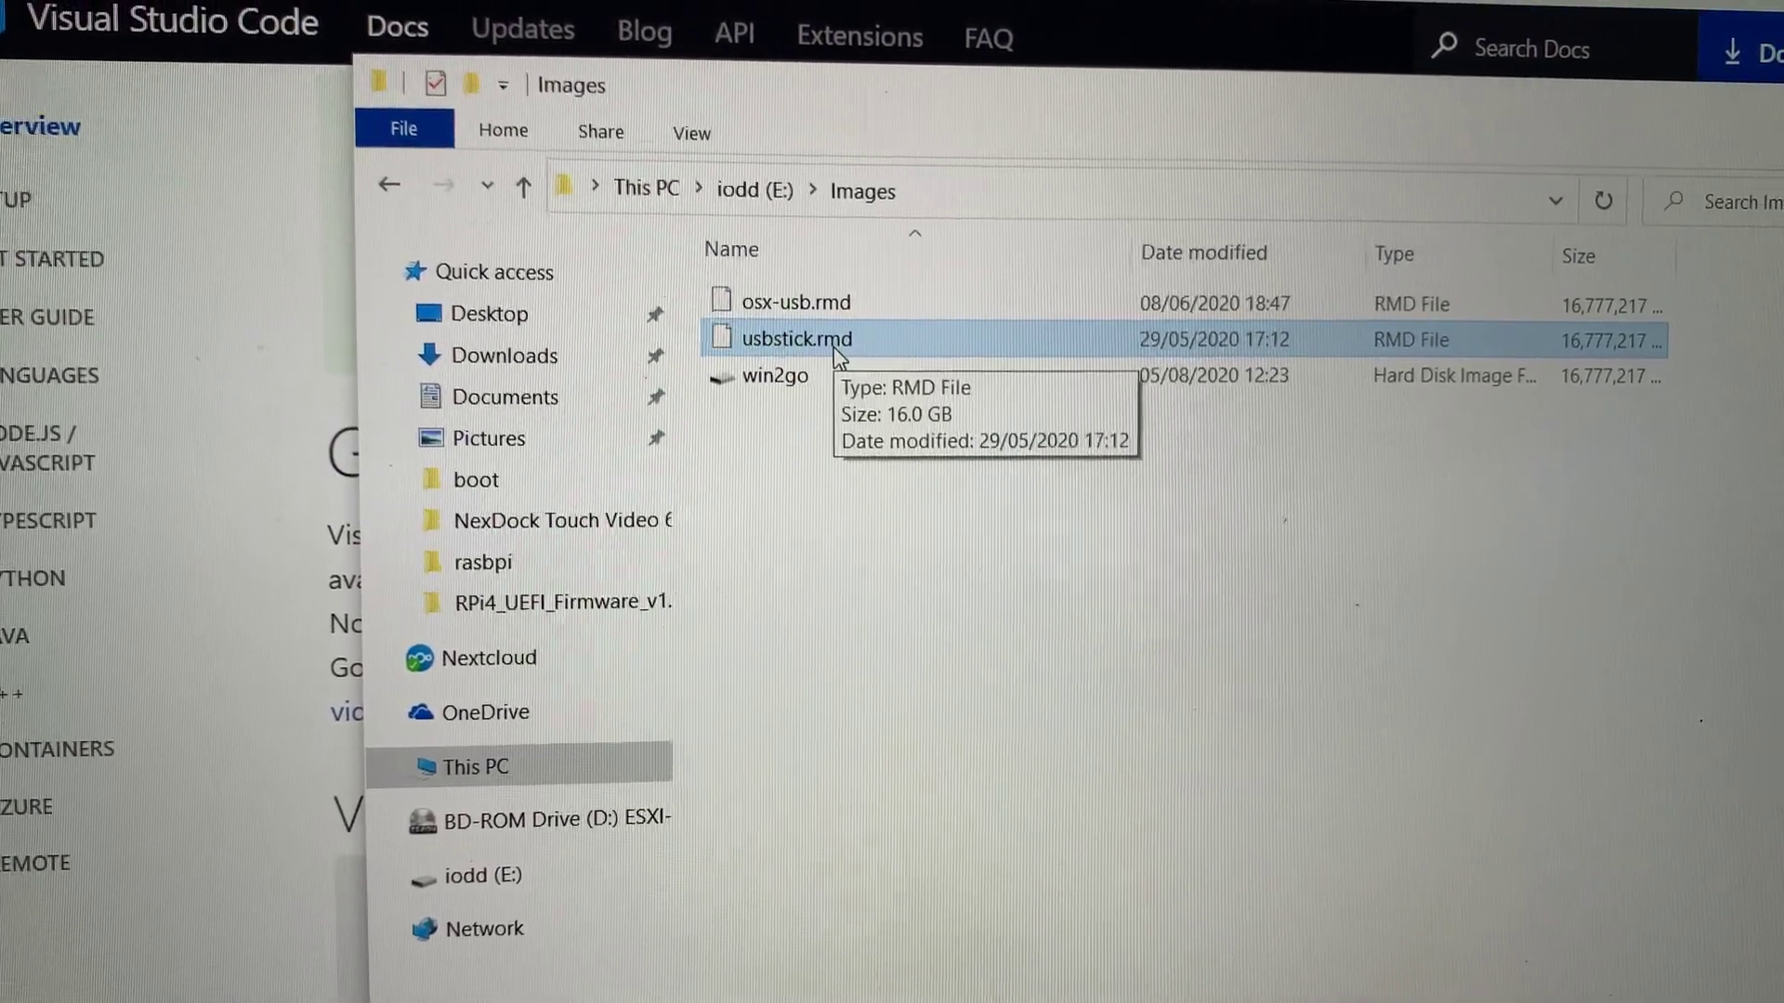
pyautogui.click(847, 316)
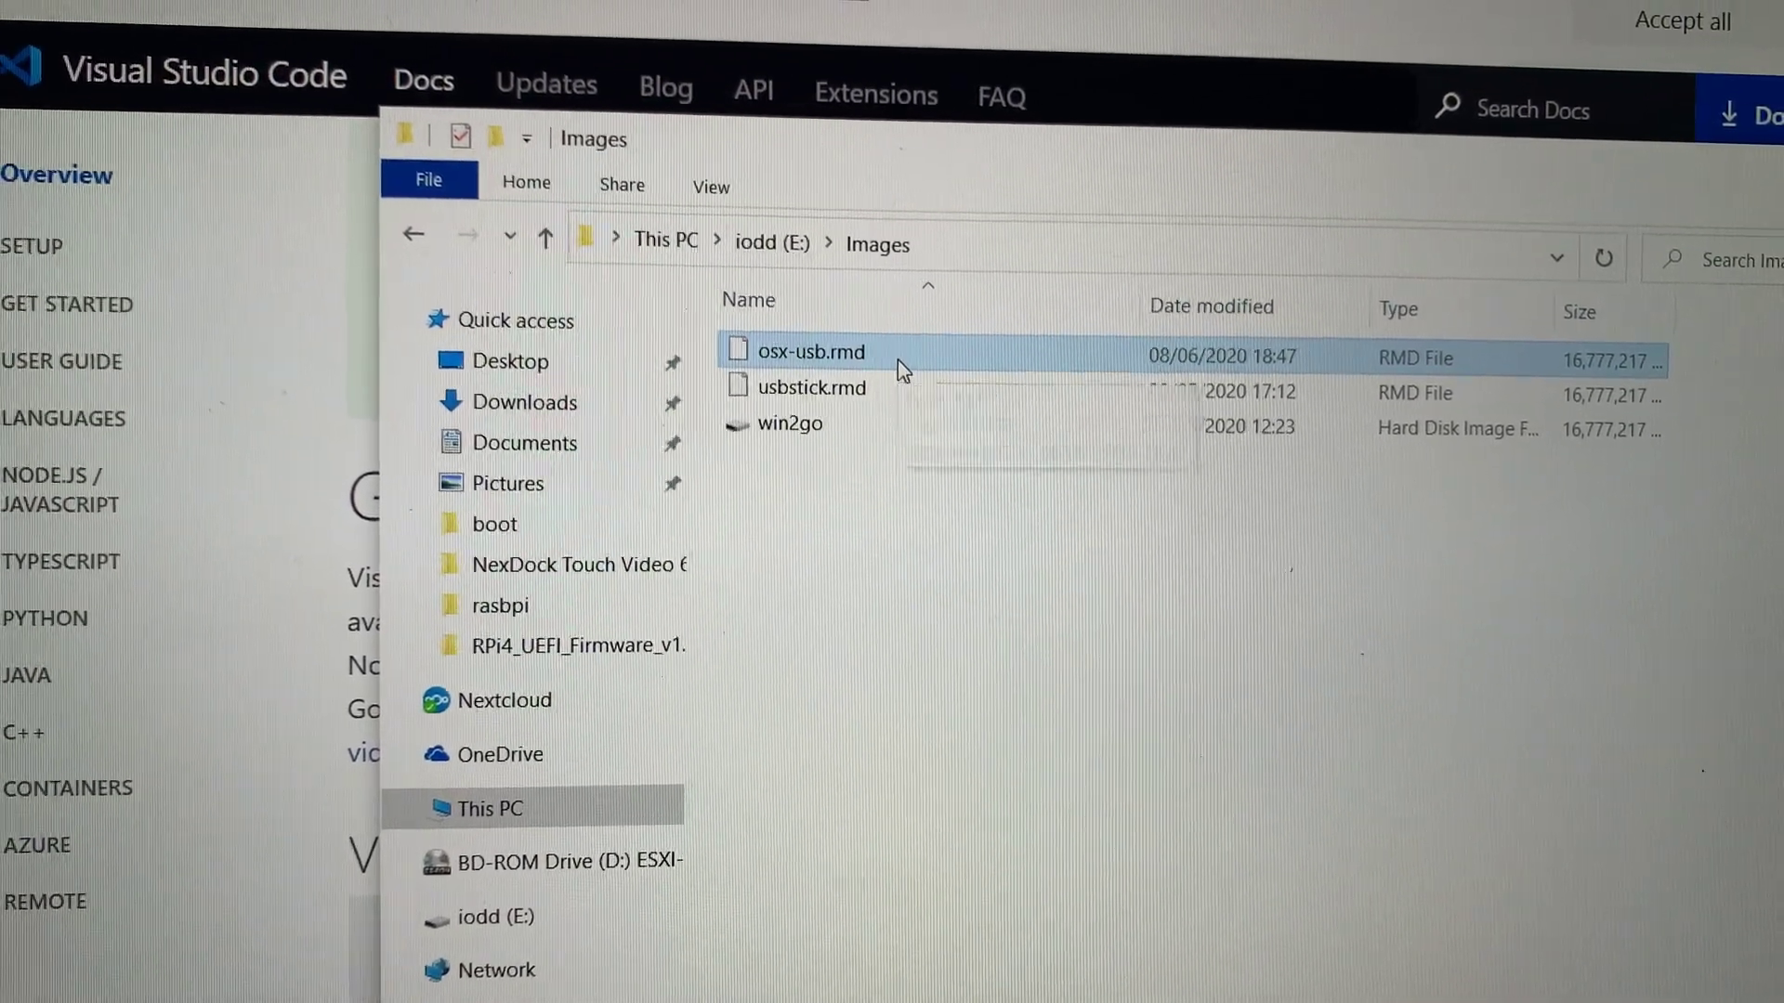
pyautogui.press('BackSpace')
# Browse the WinSoft and WinOS folders, ending at the iodd drive's root.
pyautogui.doubleClick(795, 611)
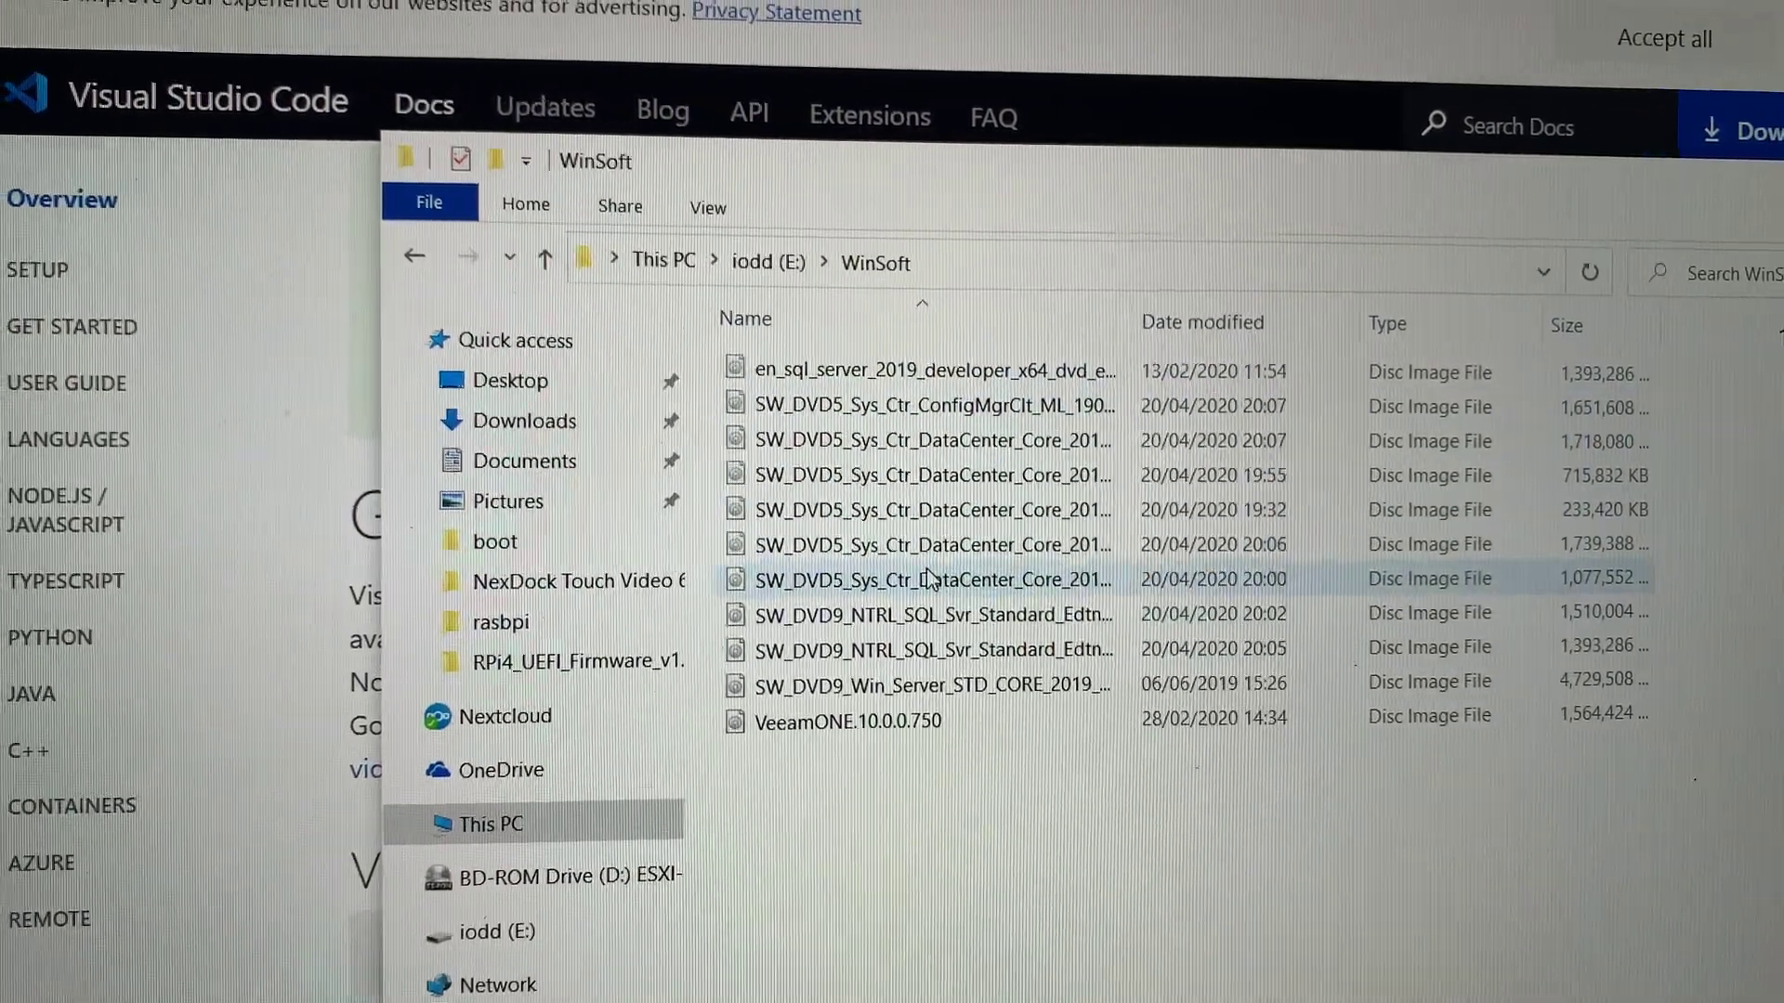
pyautogui.press('BackSpace')
pyautogui.doubleClick(853, 594)
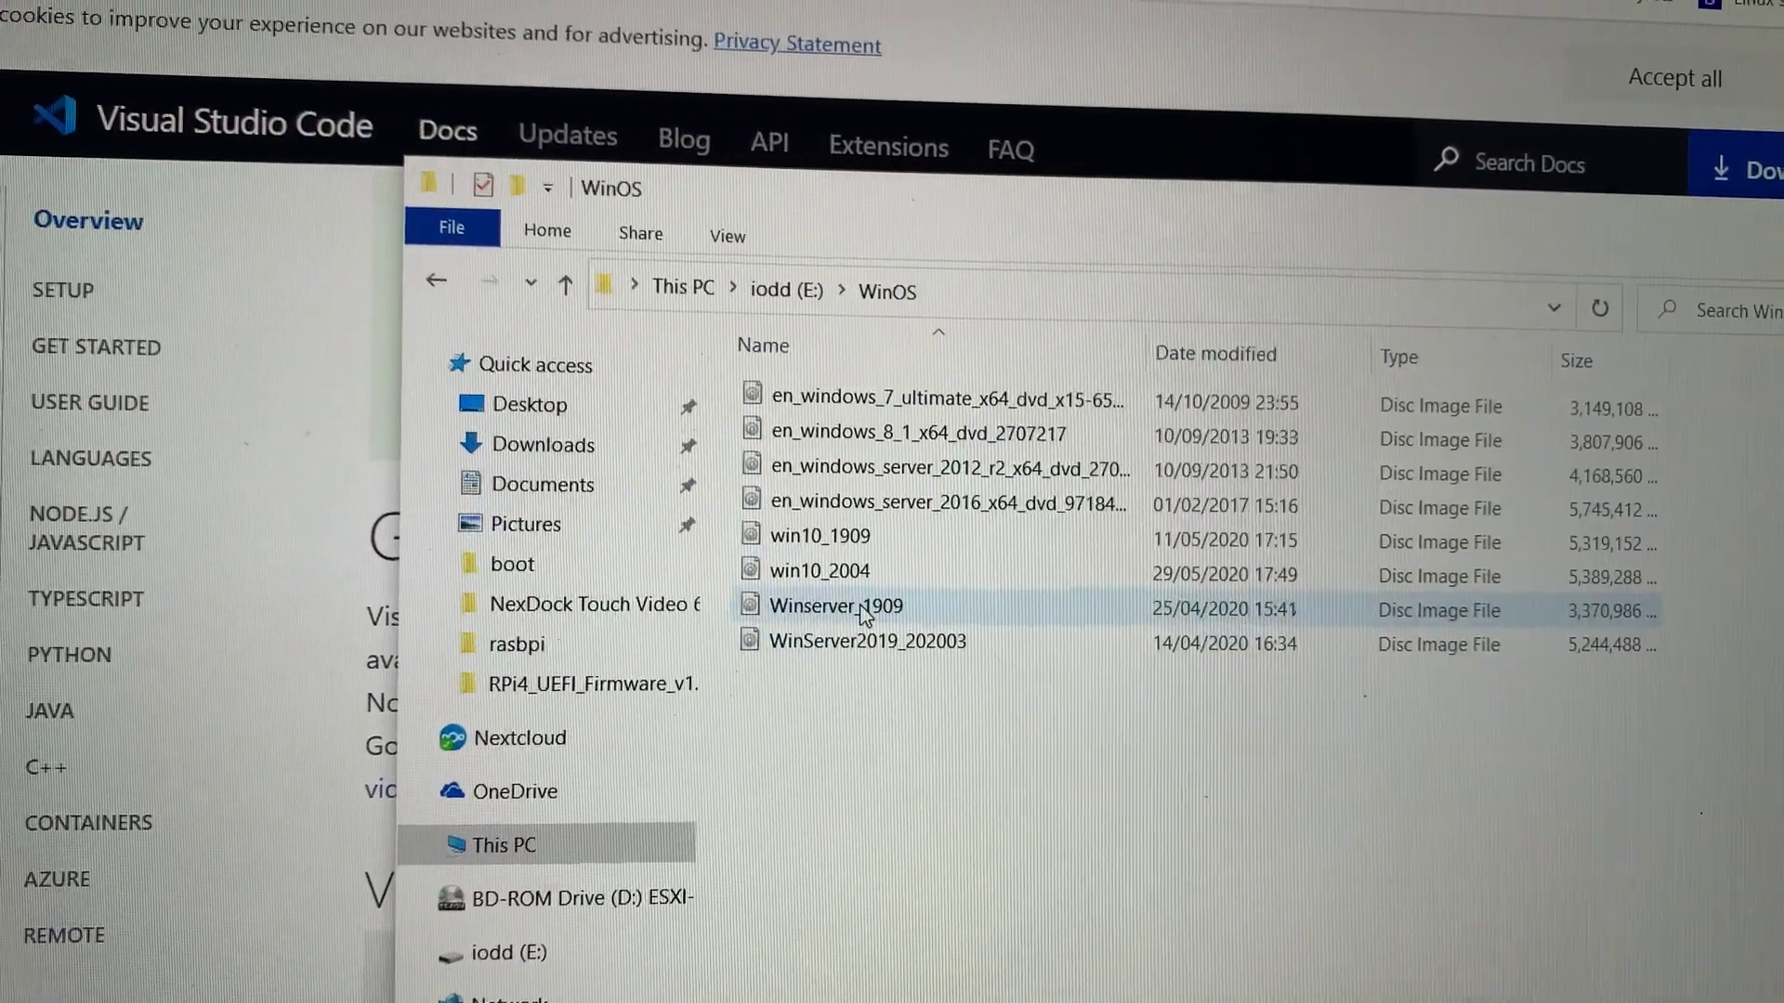
pyautogui.press('BackSpace')
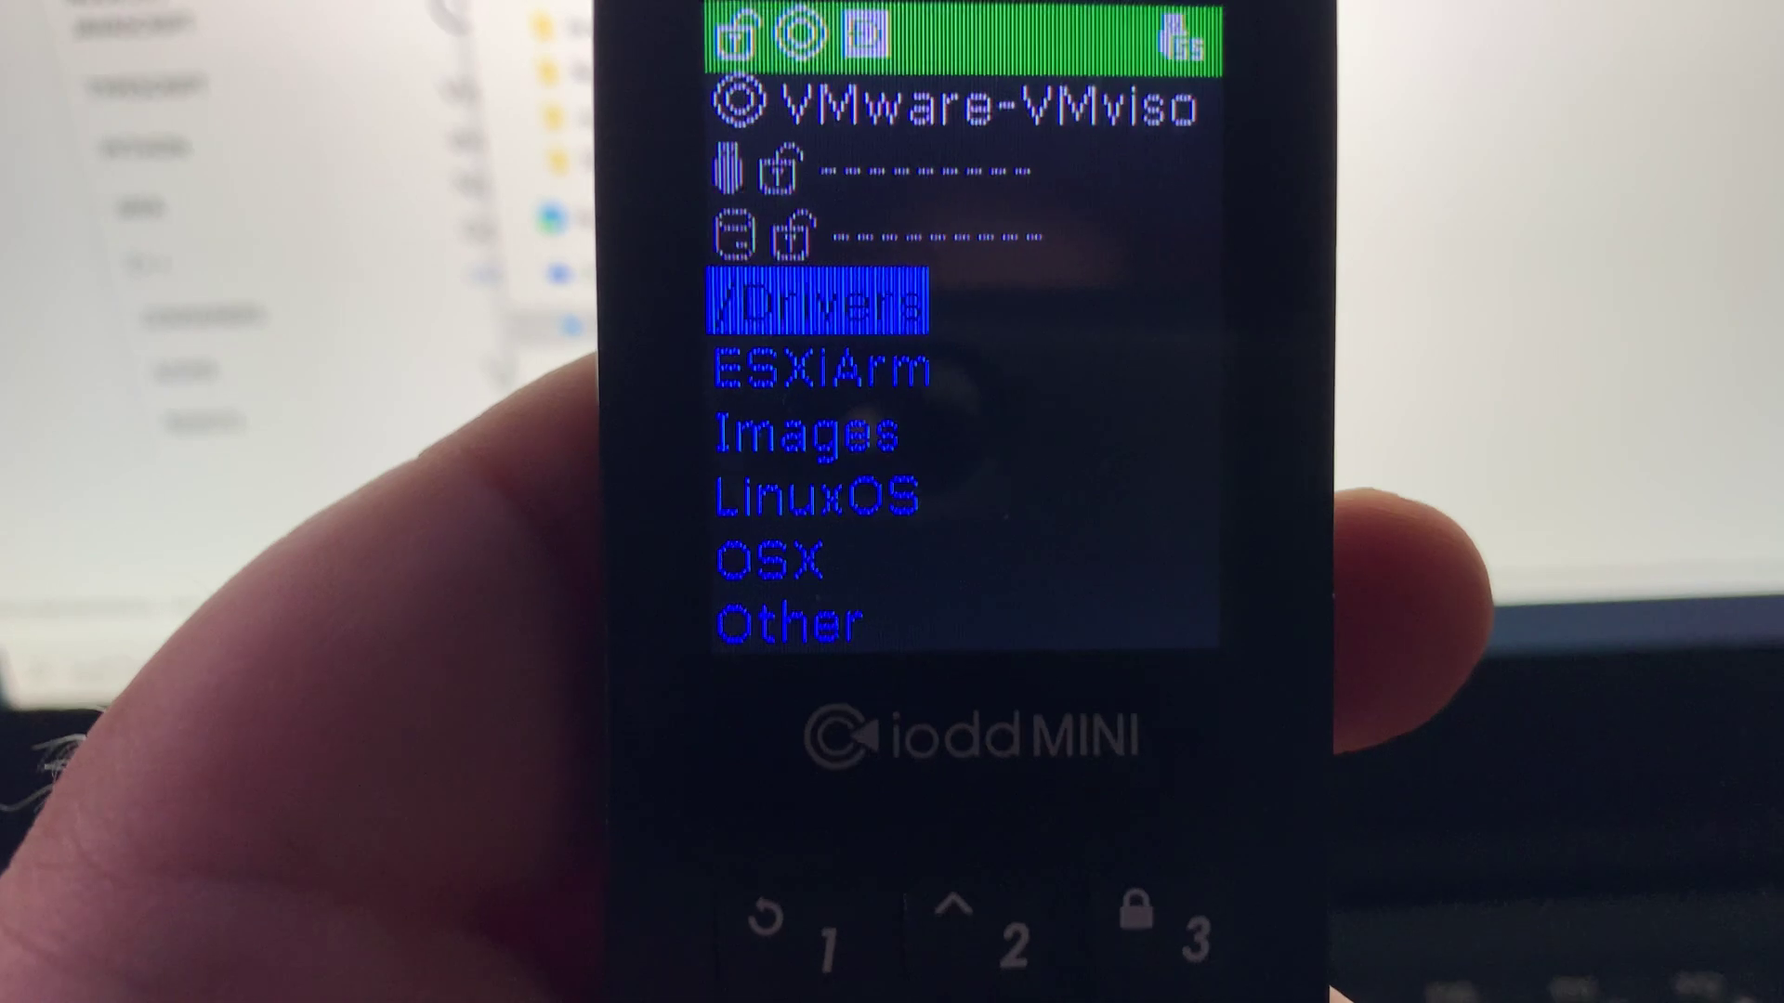
# Open Images on the iODD Mini and step through usbstick.rmd to win2go.vhd.
pyautogui.press('Down')
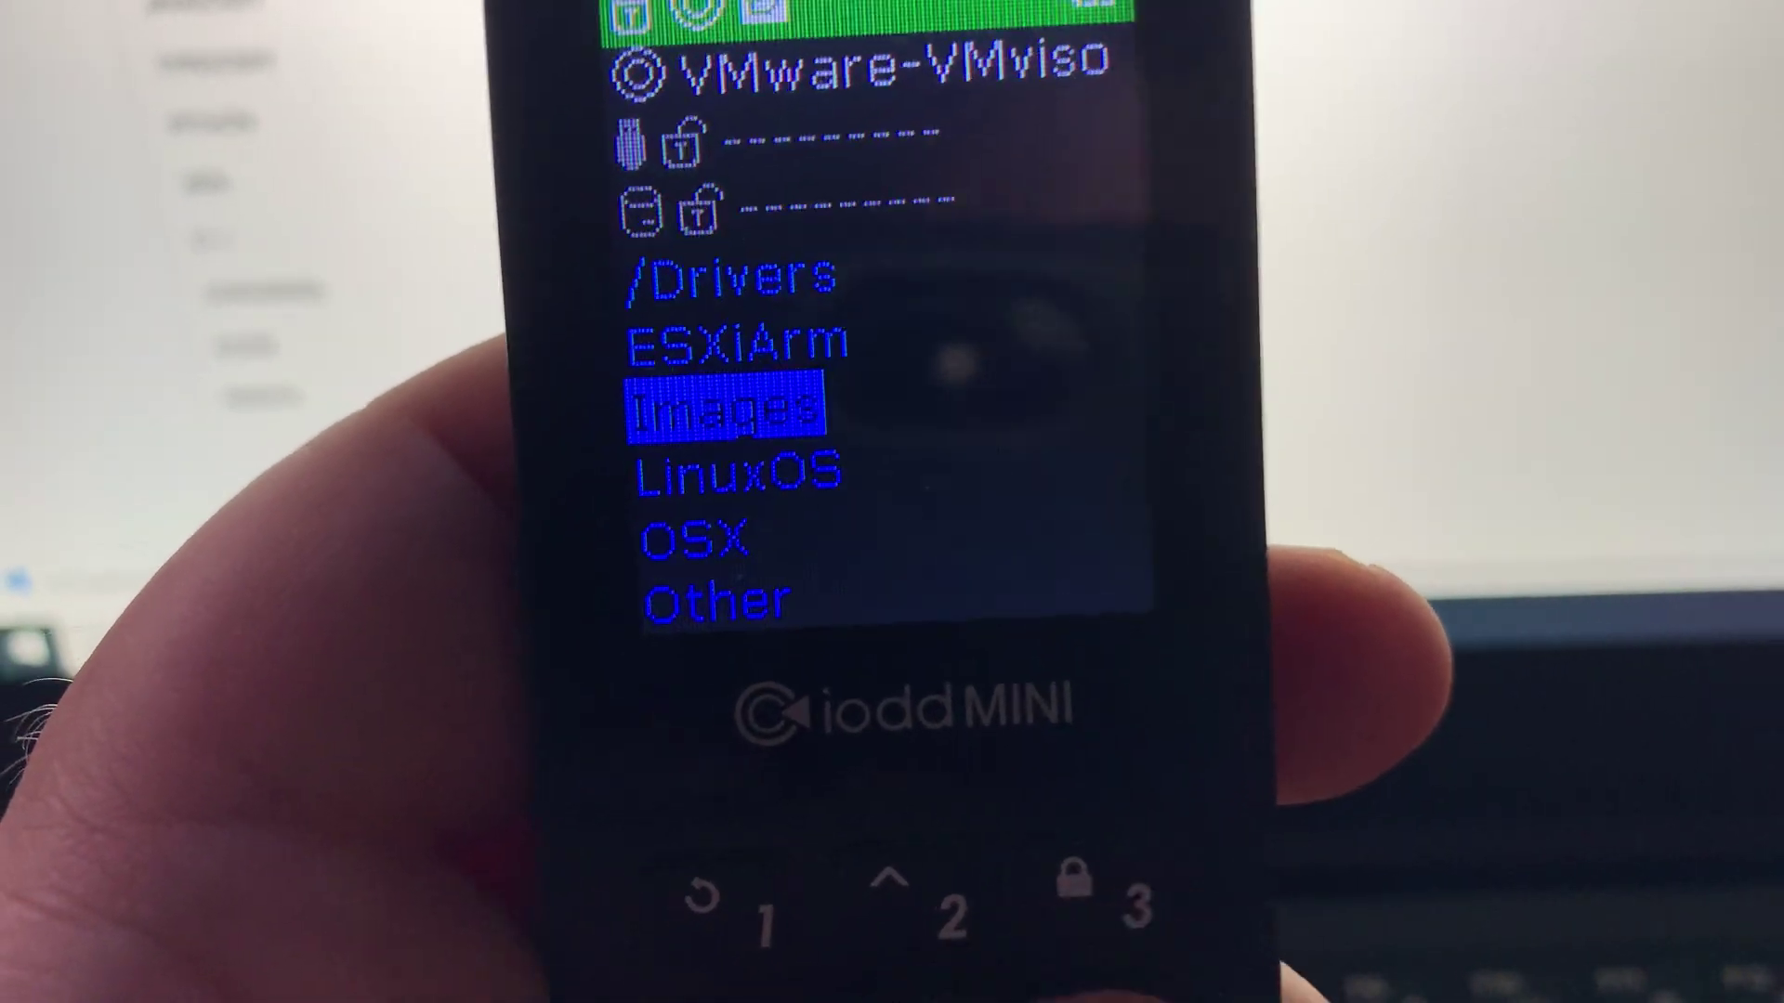
pyautogui.press('Return')
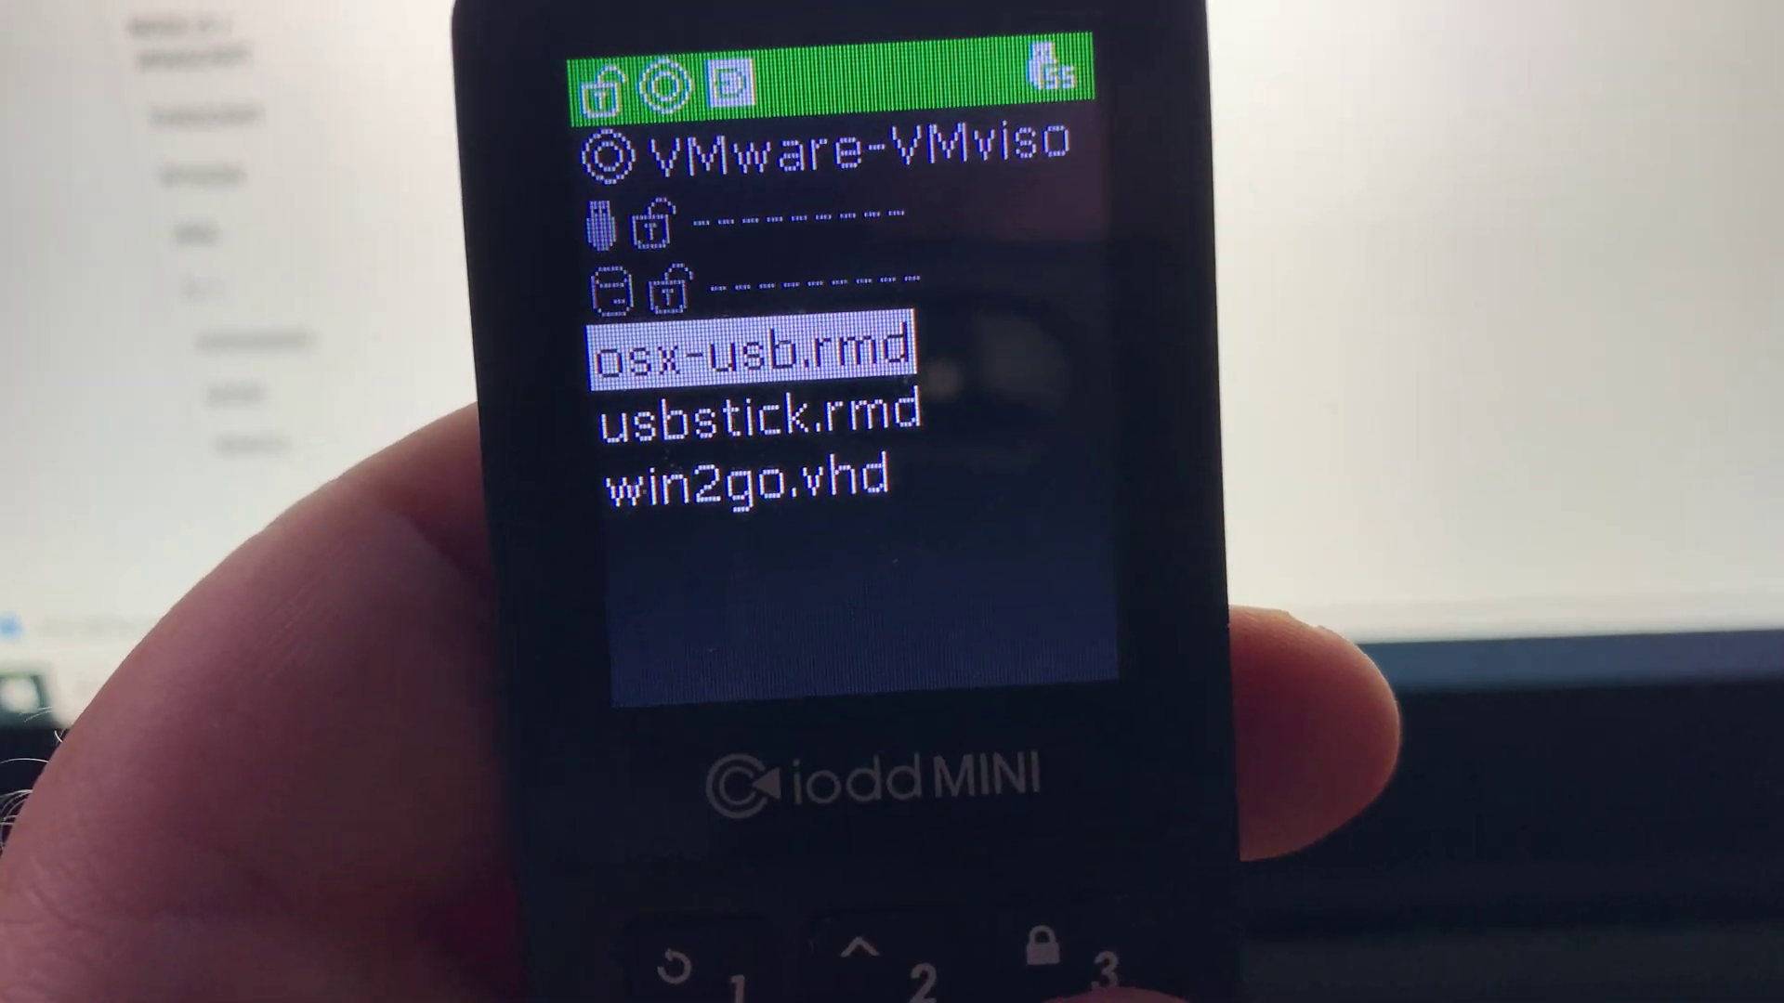
pyautogui.press('Down')
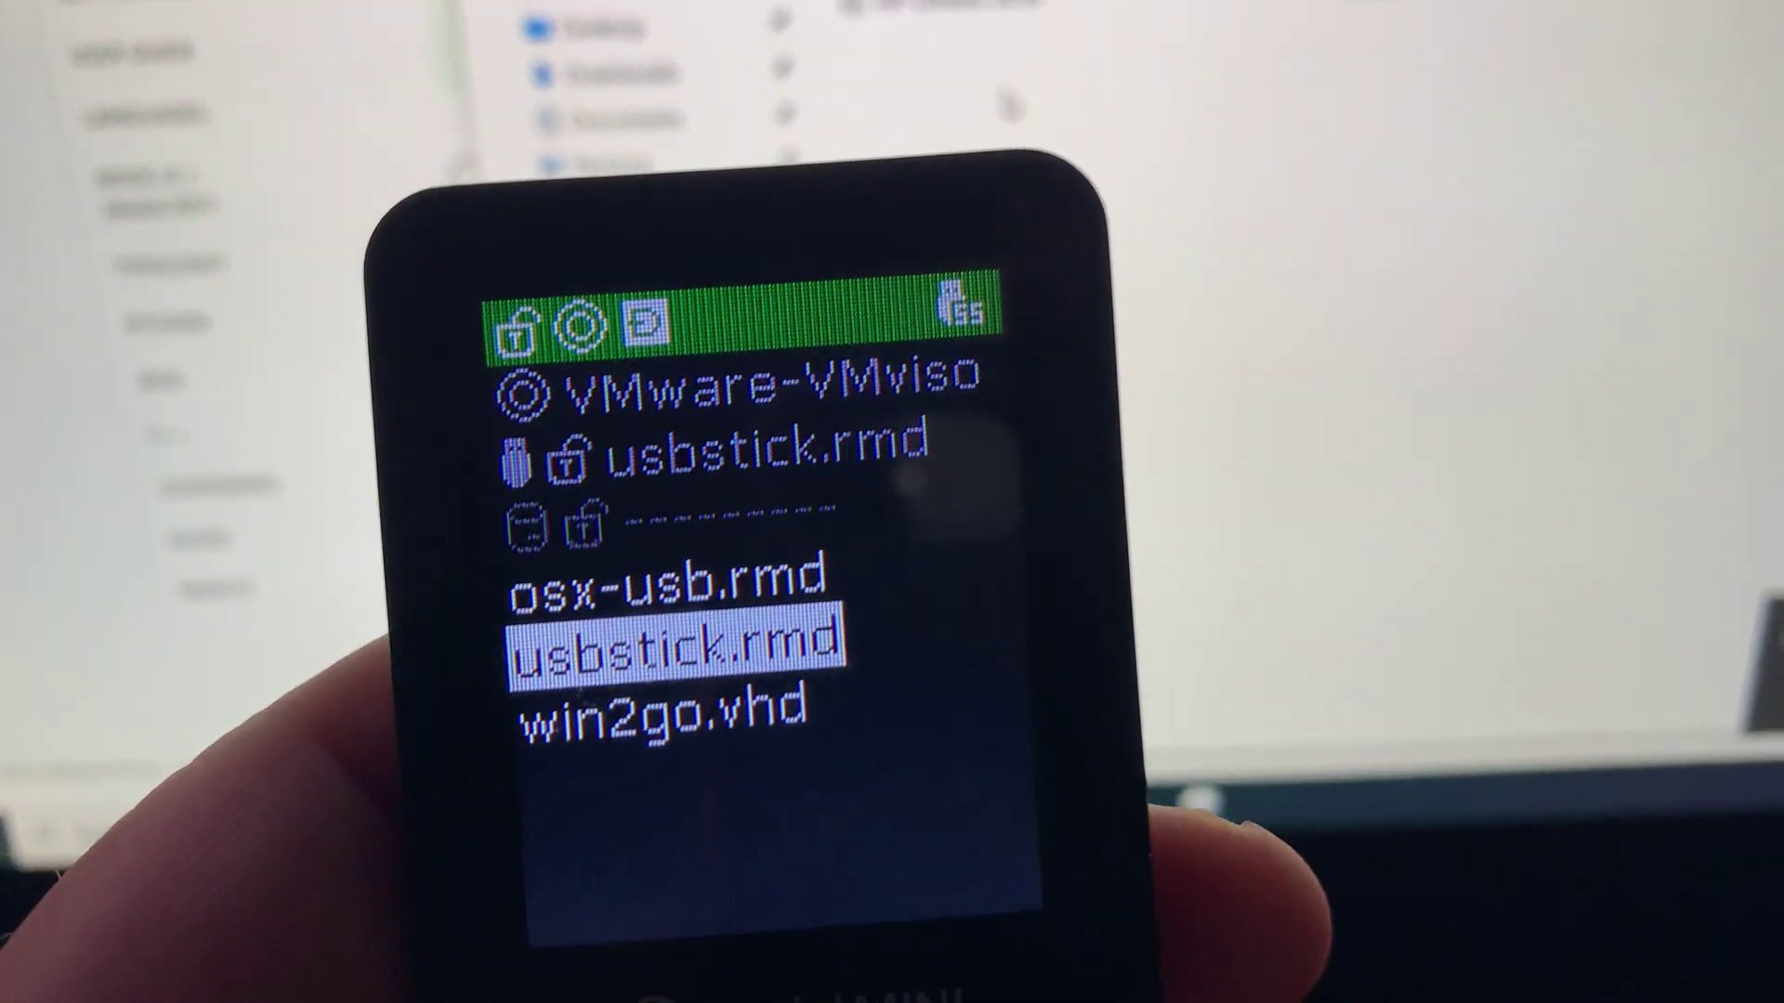
pyautogui.press('Down')
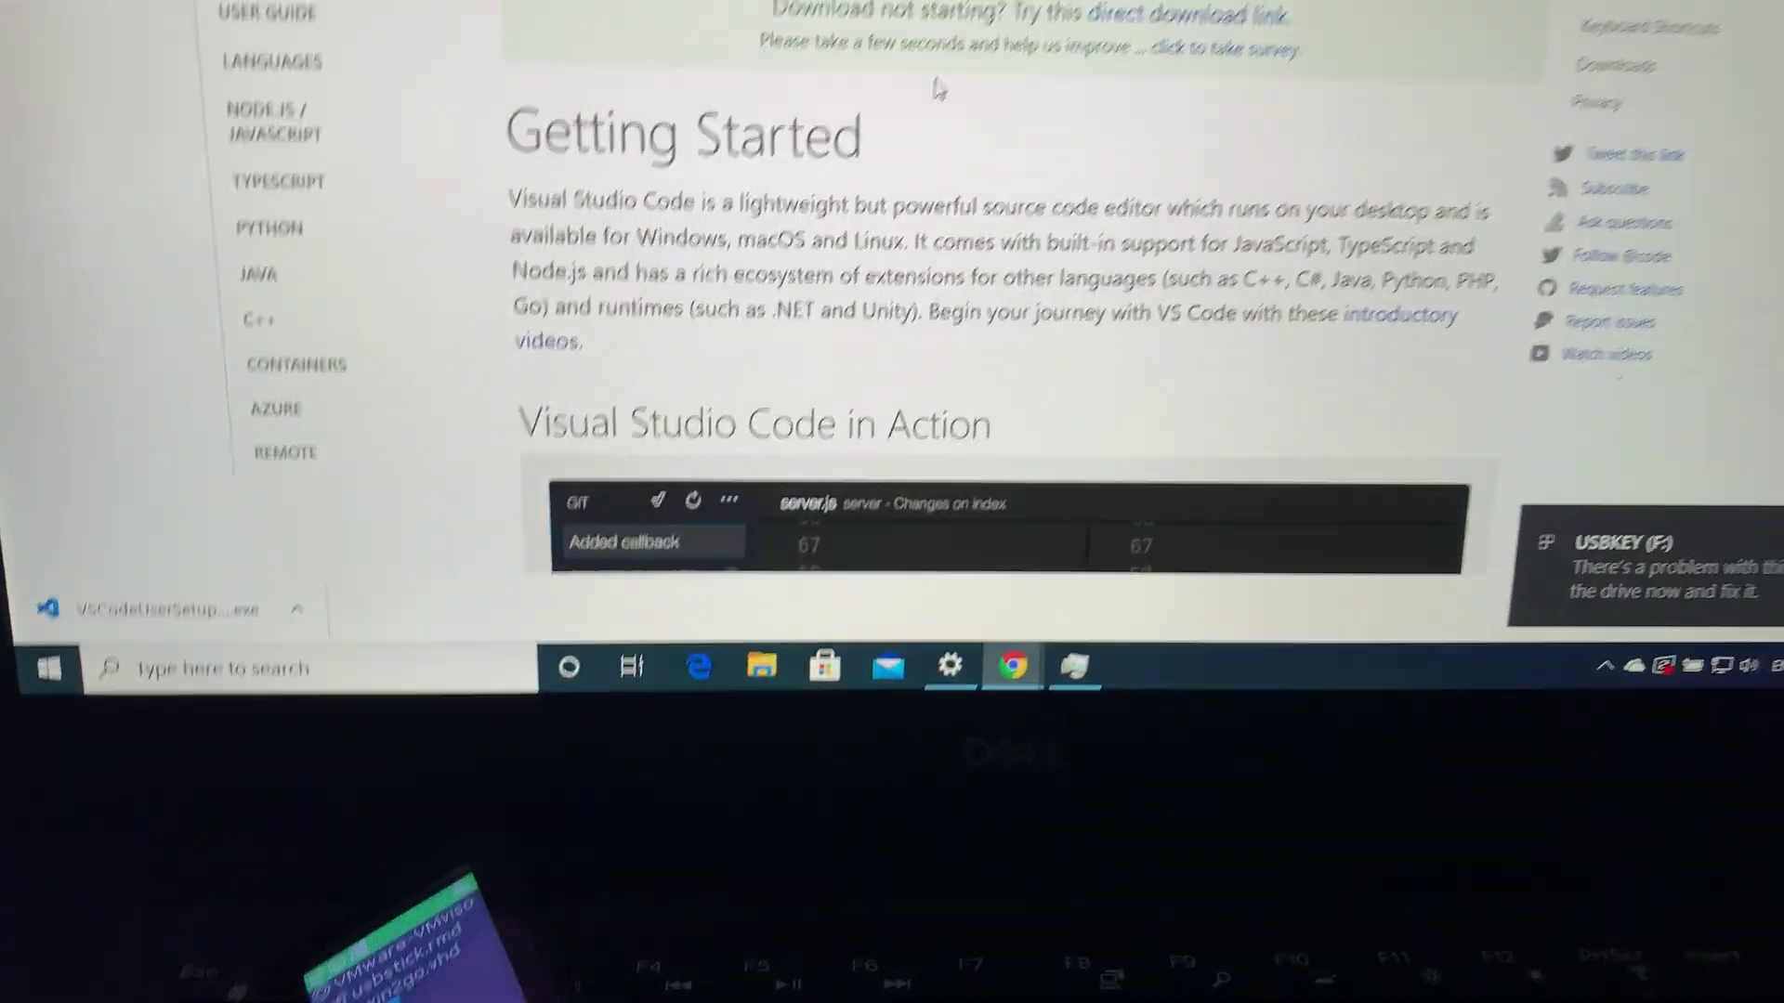
# In This PC, inspect the USBKEY (F:), Local Disk (G:) and Local Disk (H:) drives.
pyautogui.press('super+e')
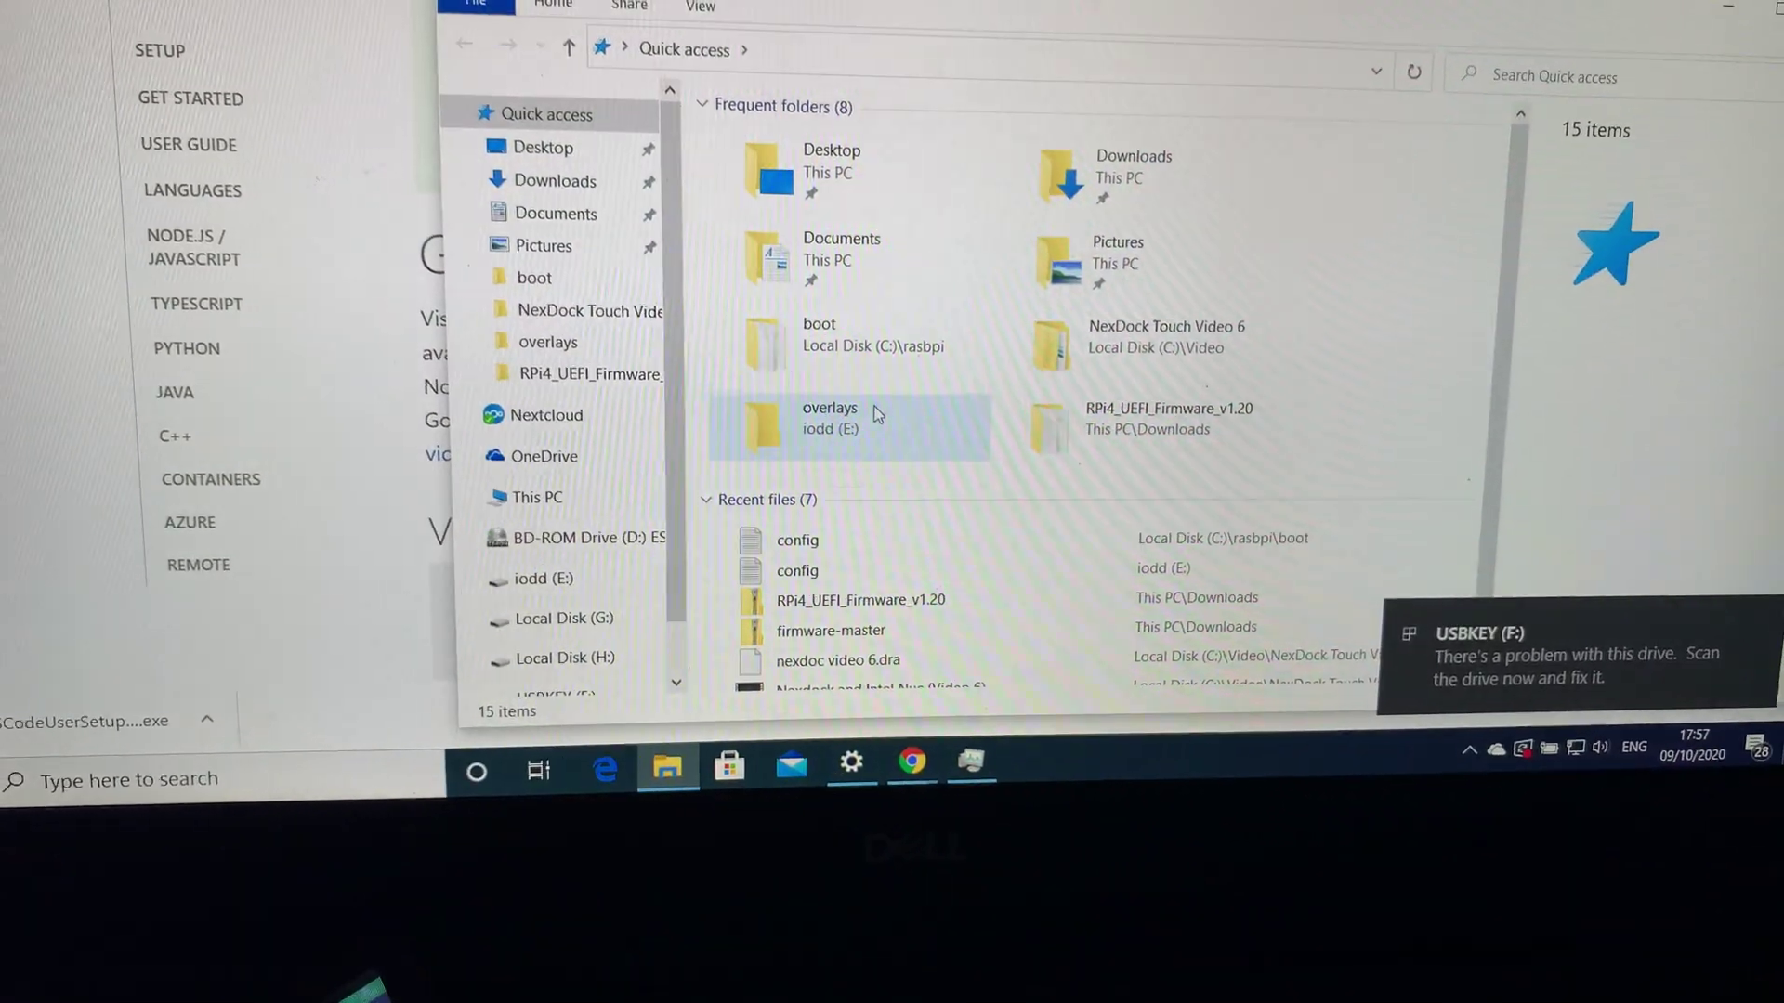
pyautogui.click(552, 499)
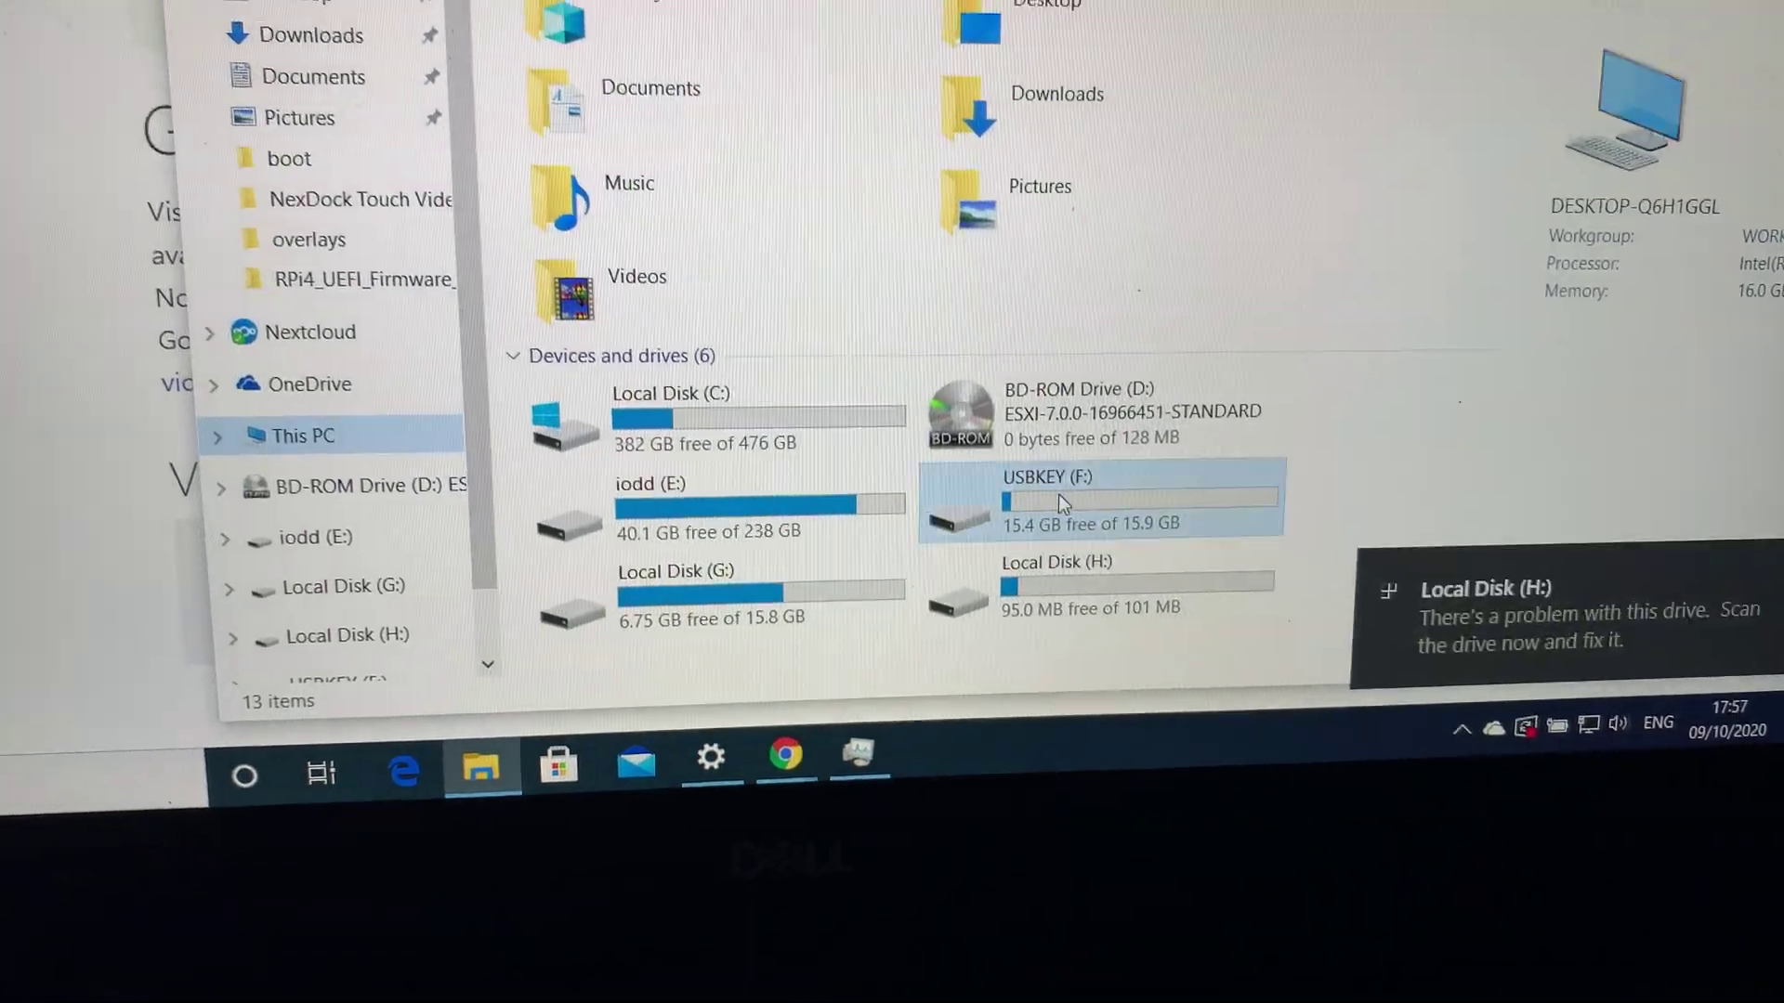
pyautogui.doubleClick(1057, 500)
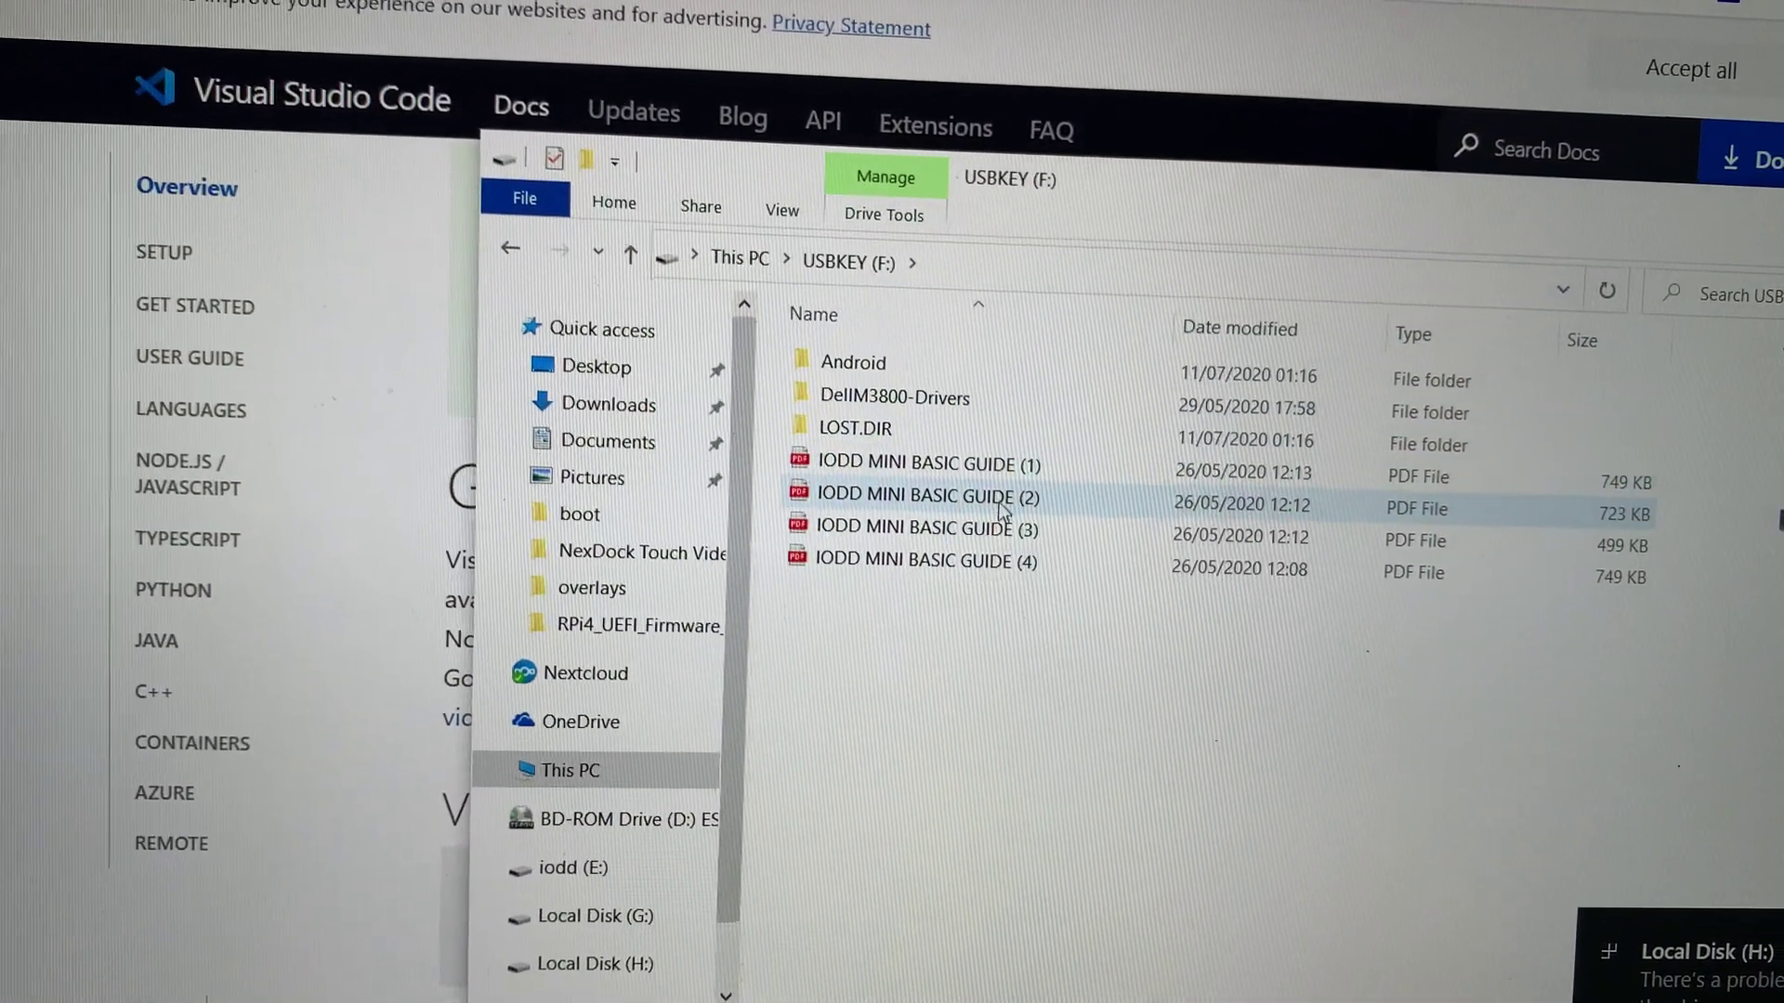
pyautogui.hotkey('alt', 'Left')
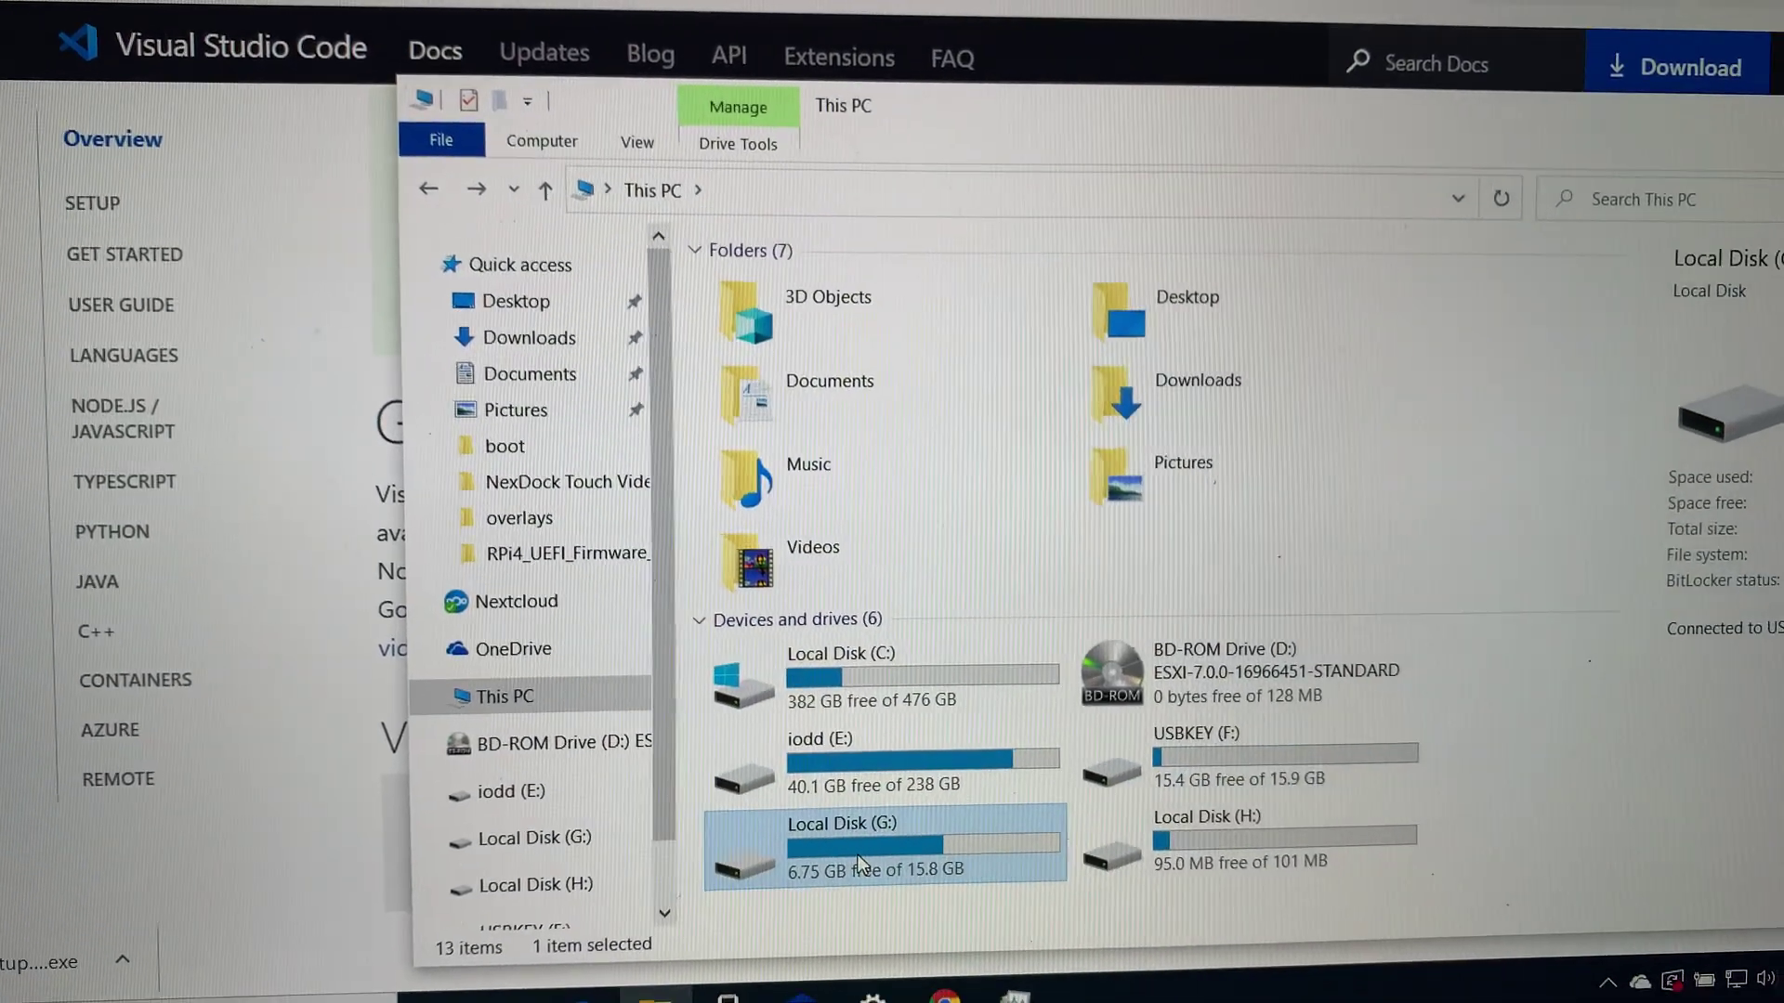
pyautogui.doubleClick(887, 865)
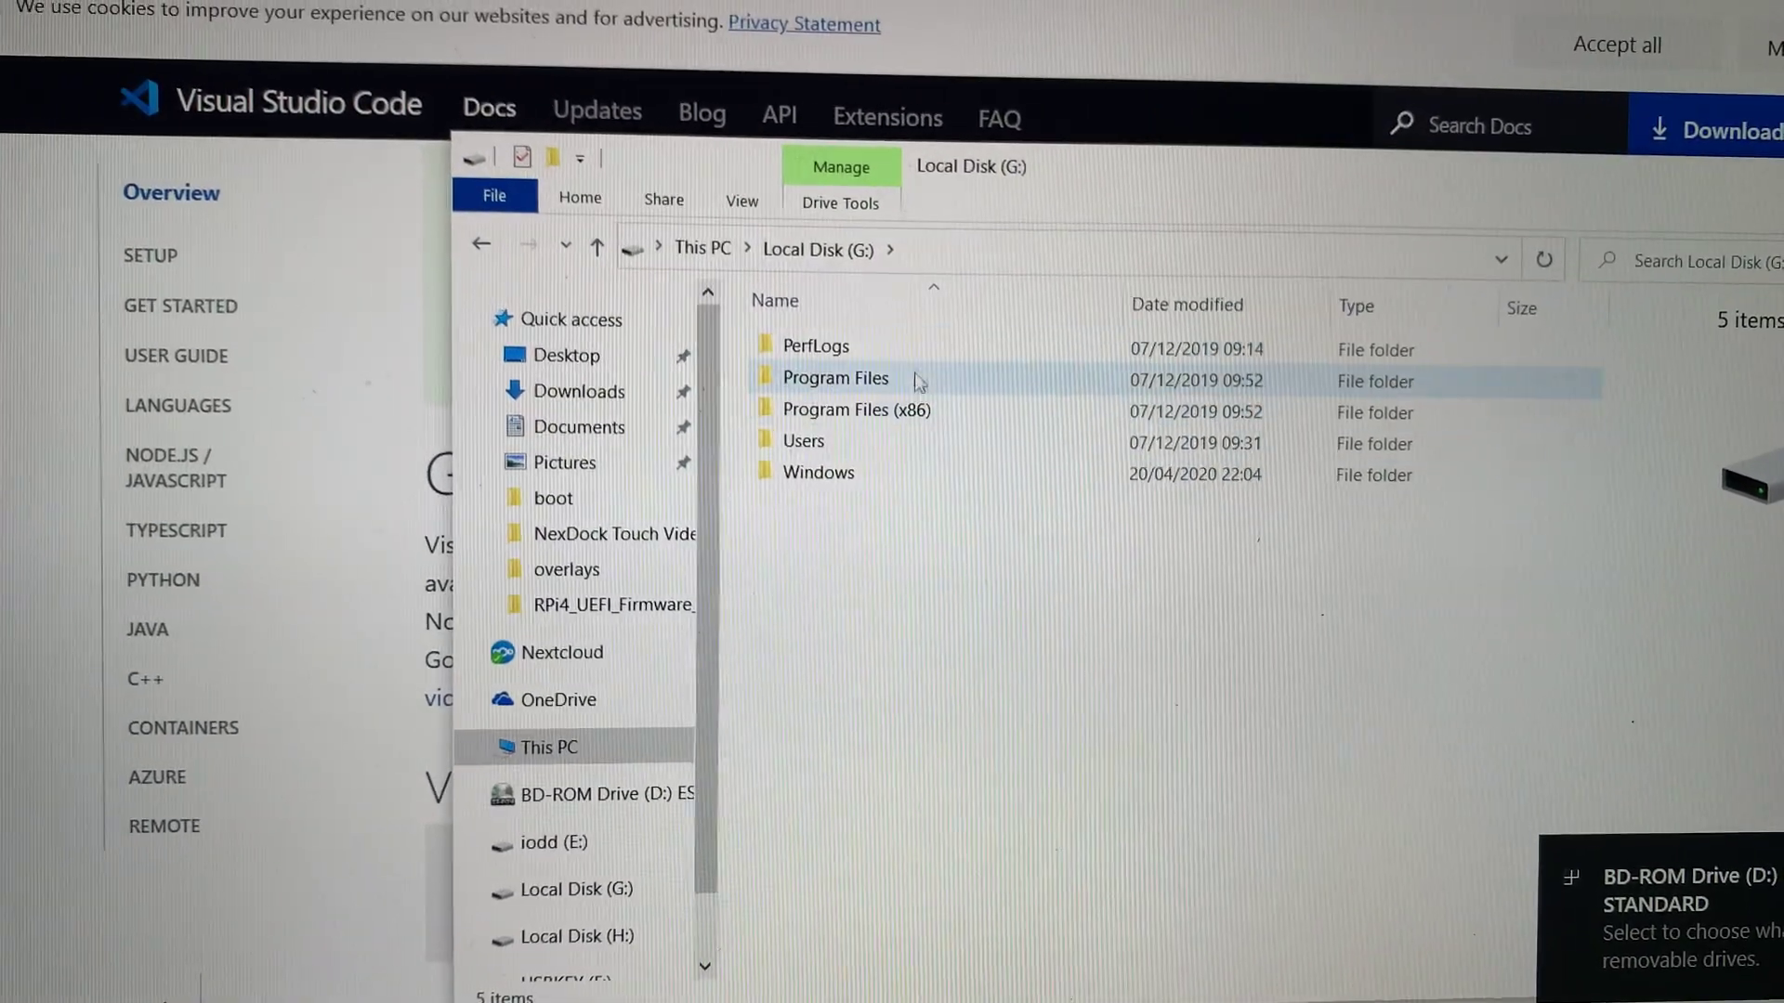
pyautogui.click(880, 450)
pyautogui.hotkey('alt', 'Left')
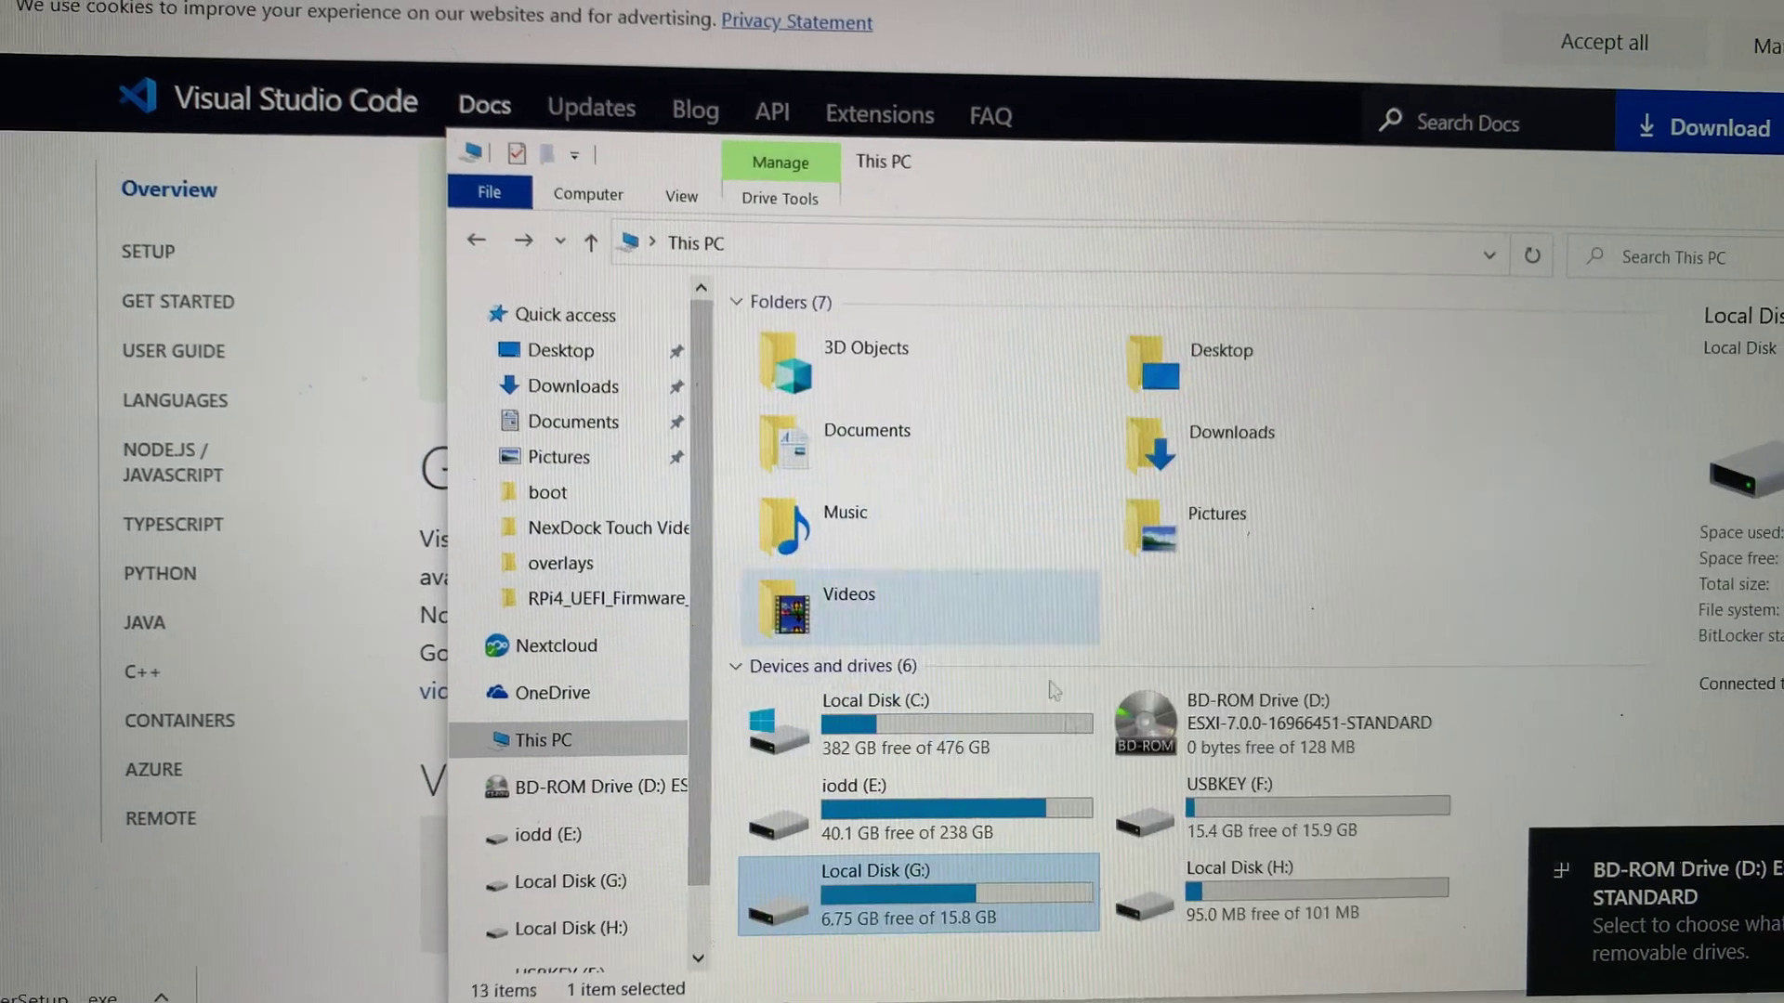
pyautogui.doubleClick(1150, 892)
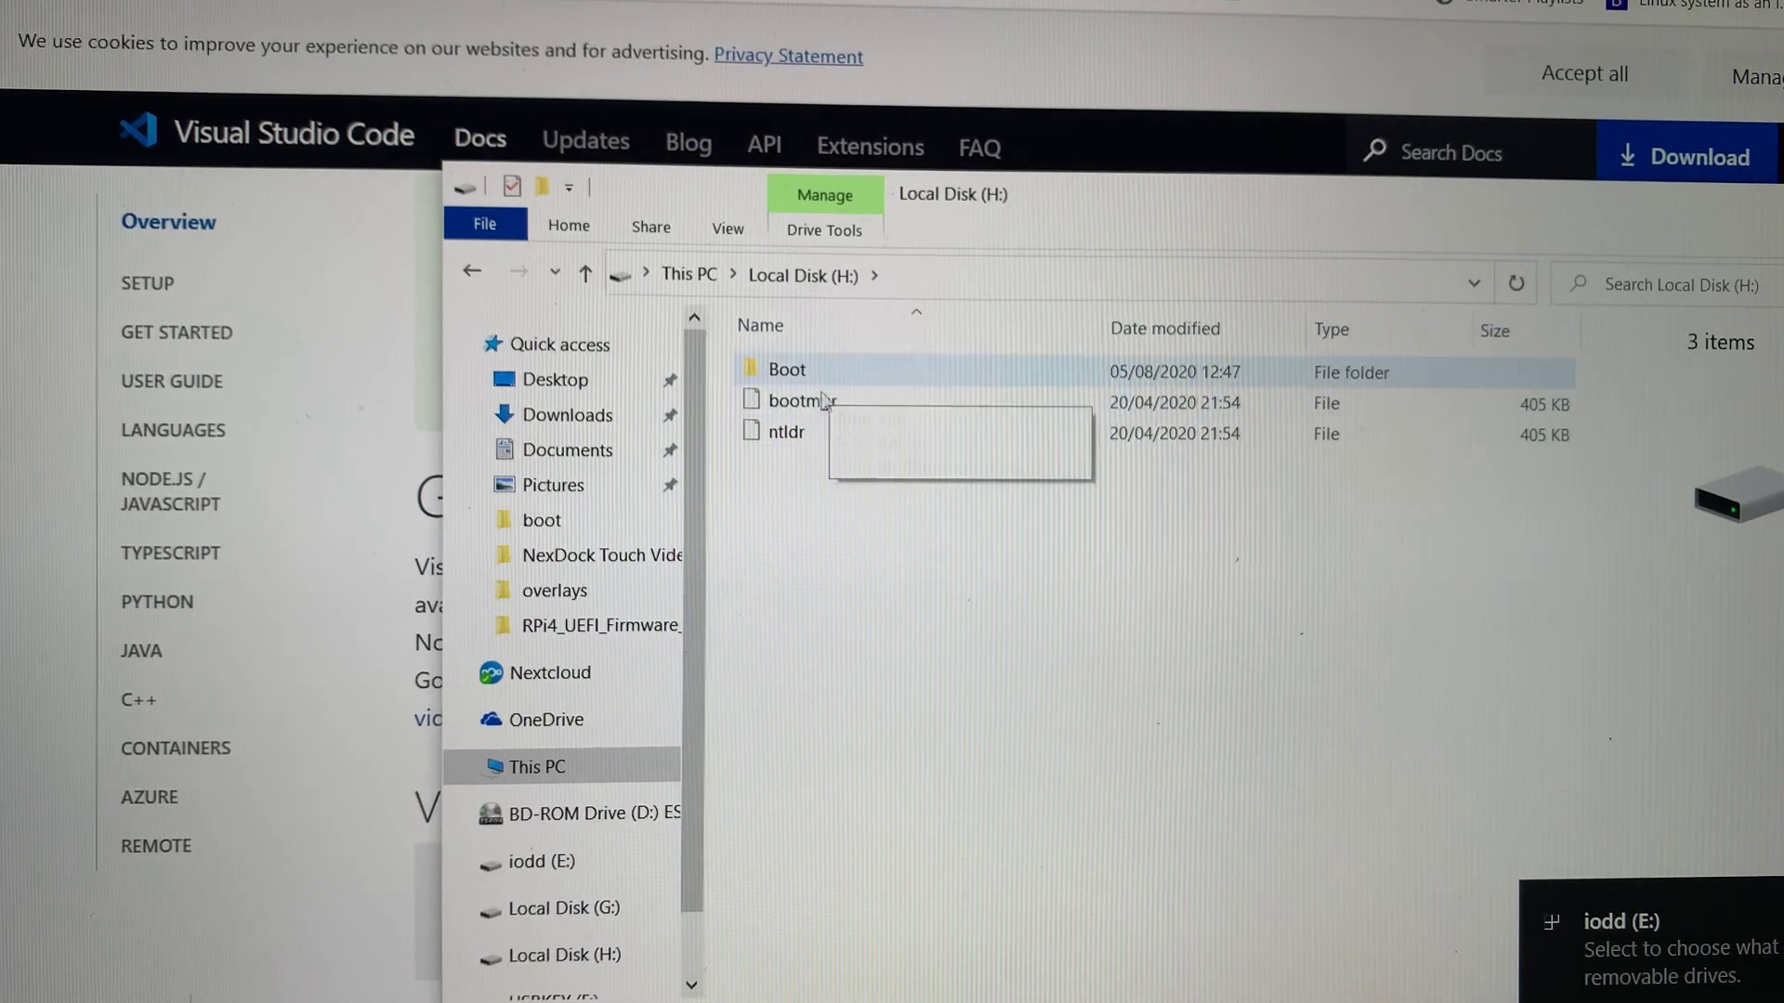
pyautogui.click(704, 286)
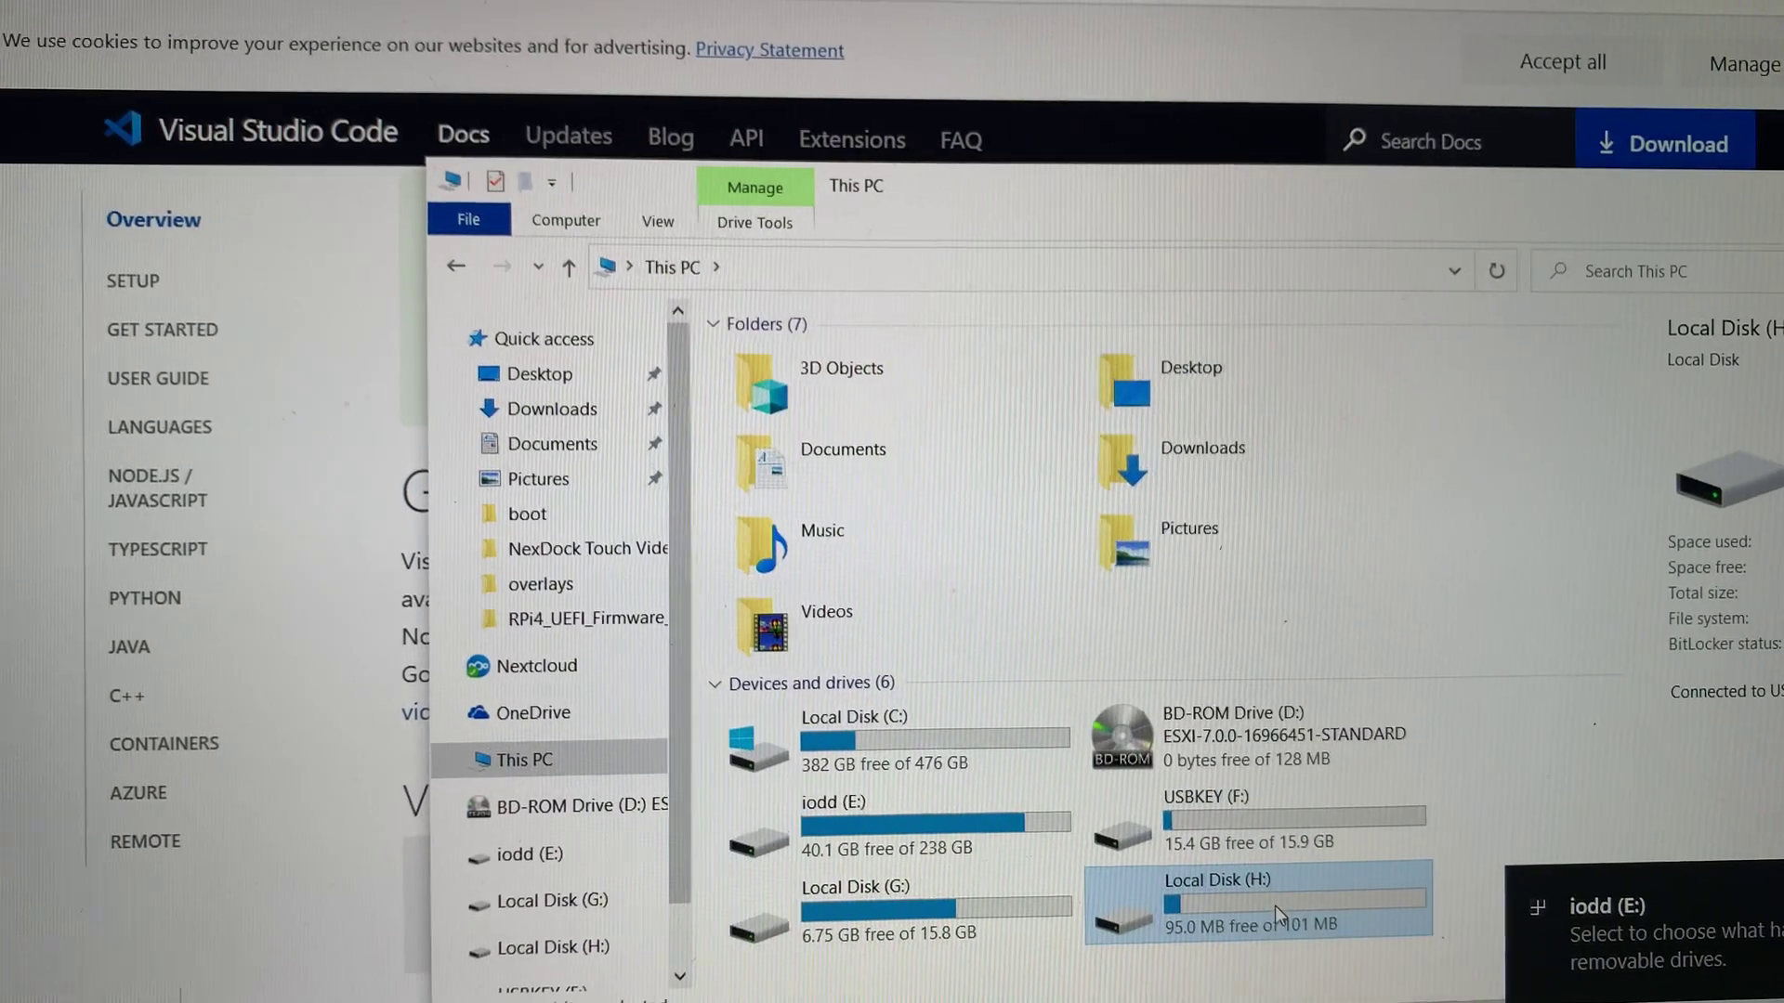
# Check usbstick.rmd and win2go in iodd (E:)'s Images folder, then return to This PC.
pyautogui.click(1018, 868)
pyautogui.doubleClick(1017, 867)
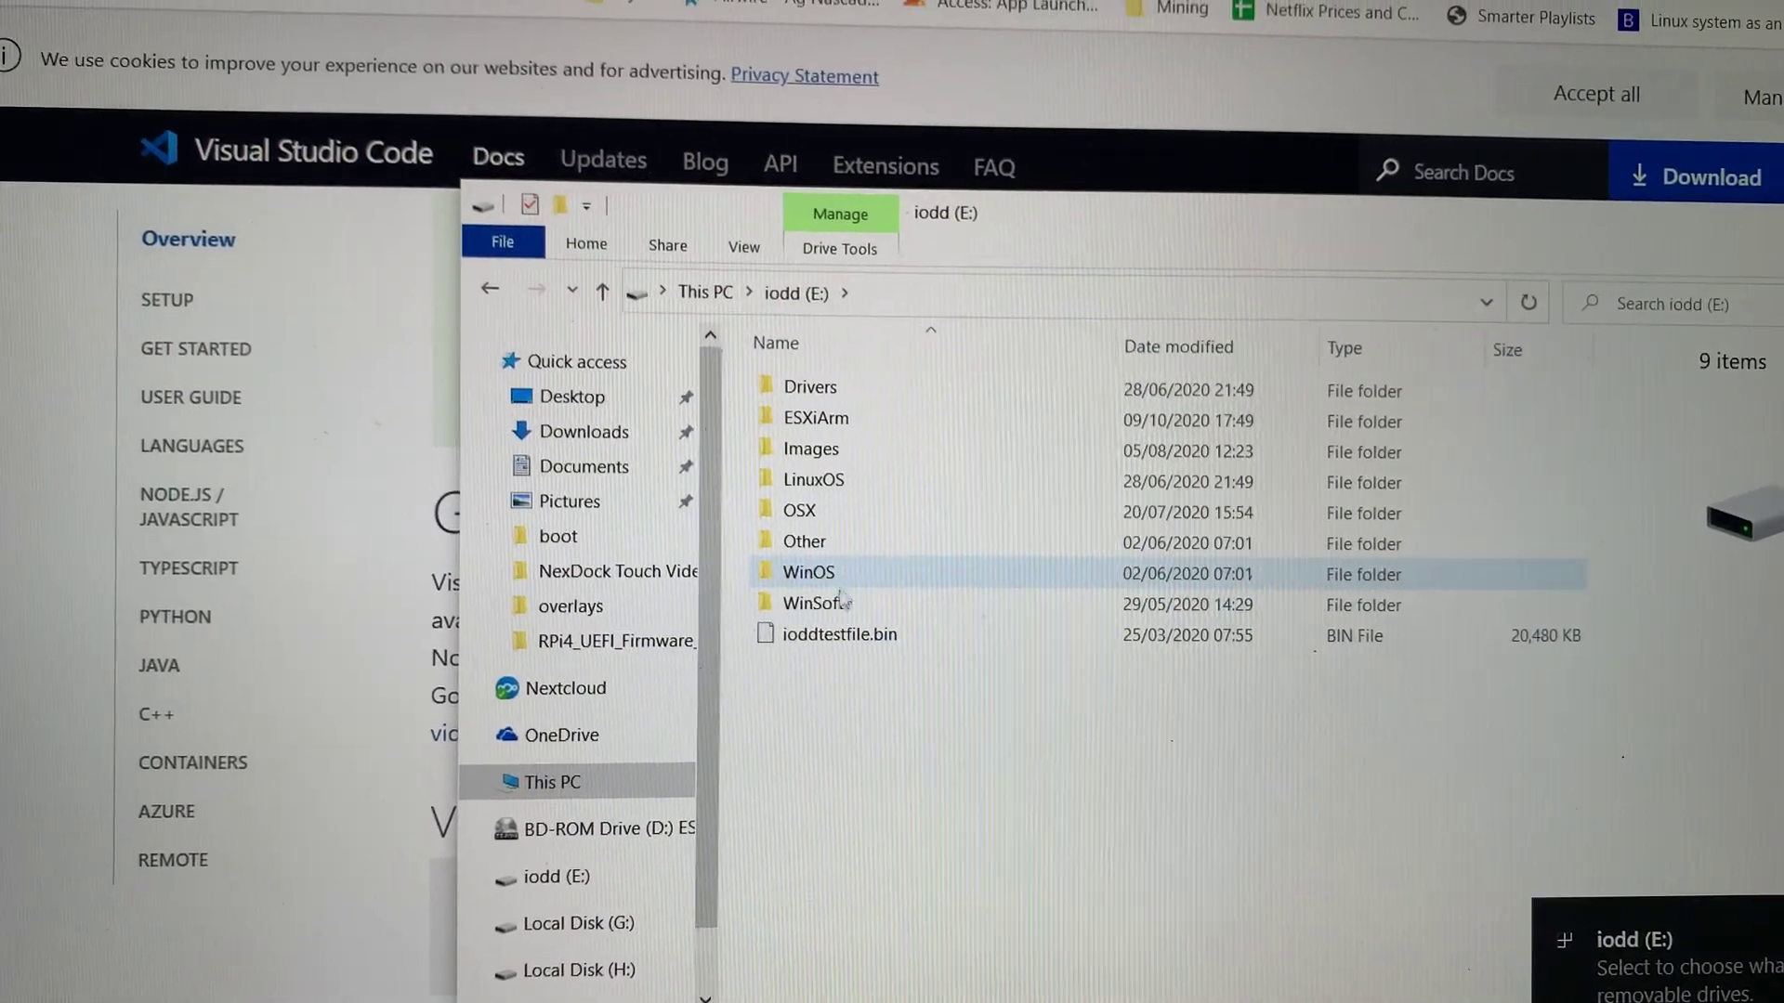
pyautogui.doubleClick(855, 482)
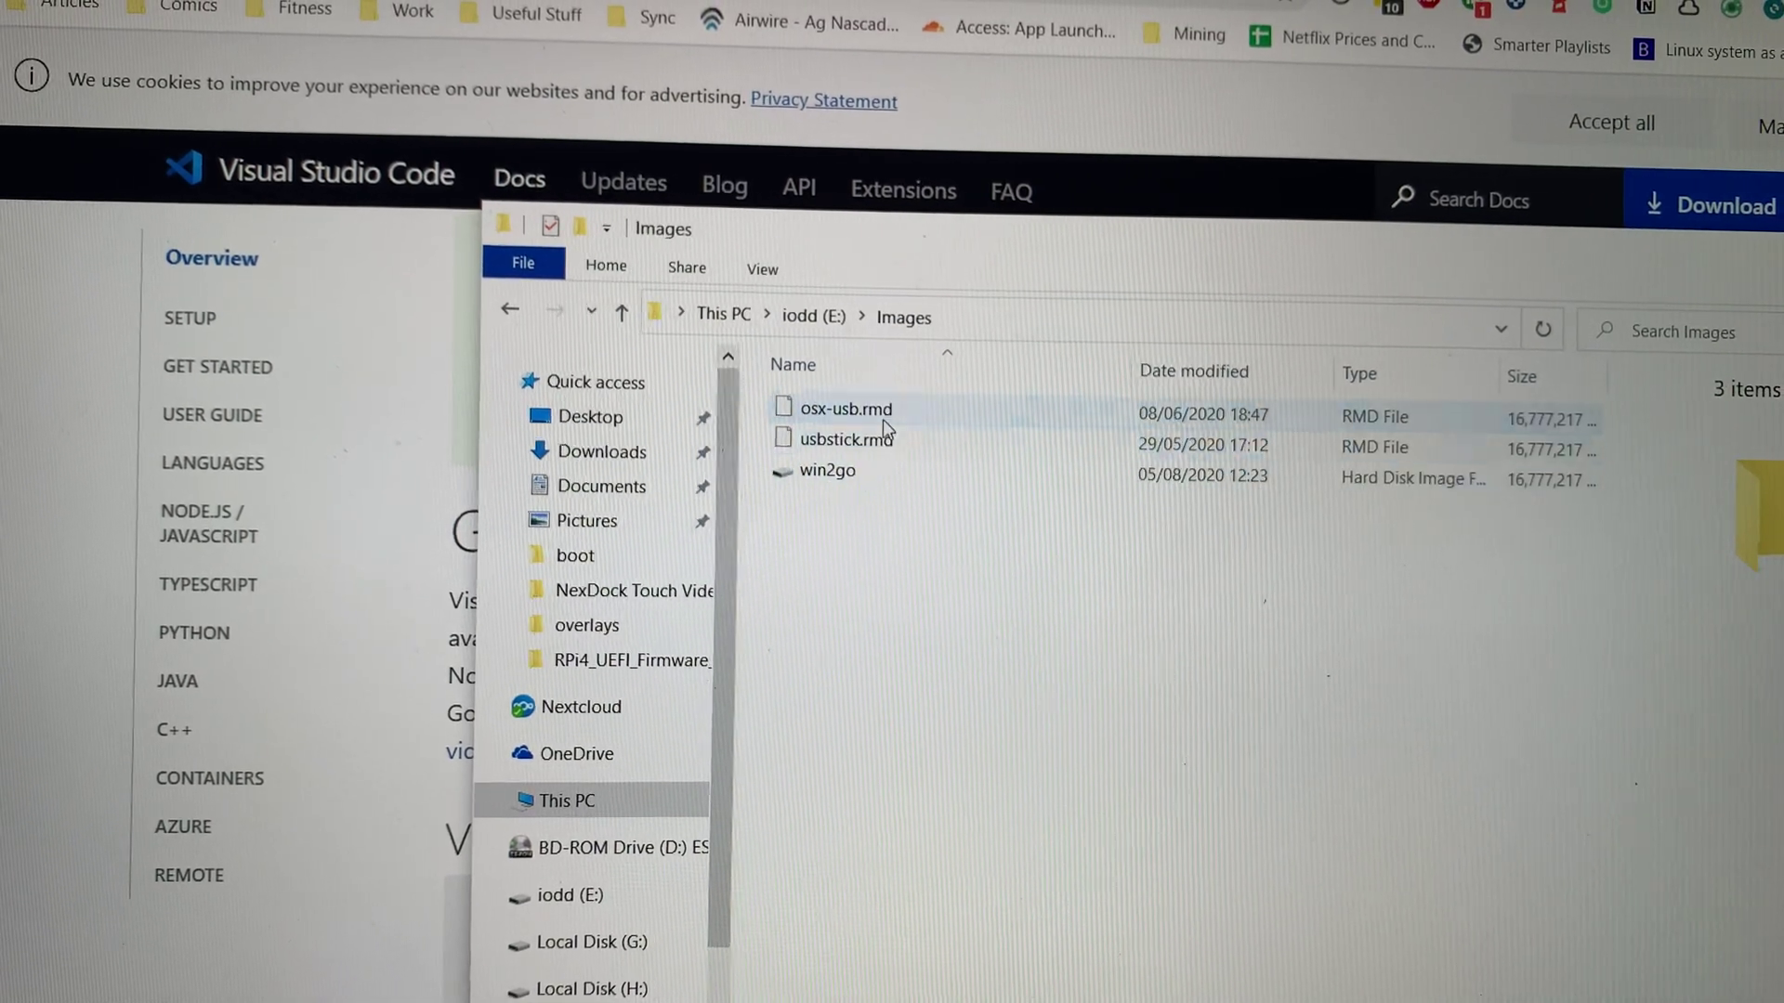
pyautogui.click(874, 442)
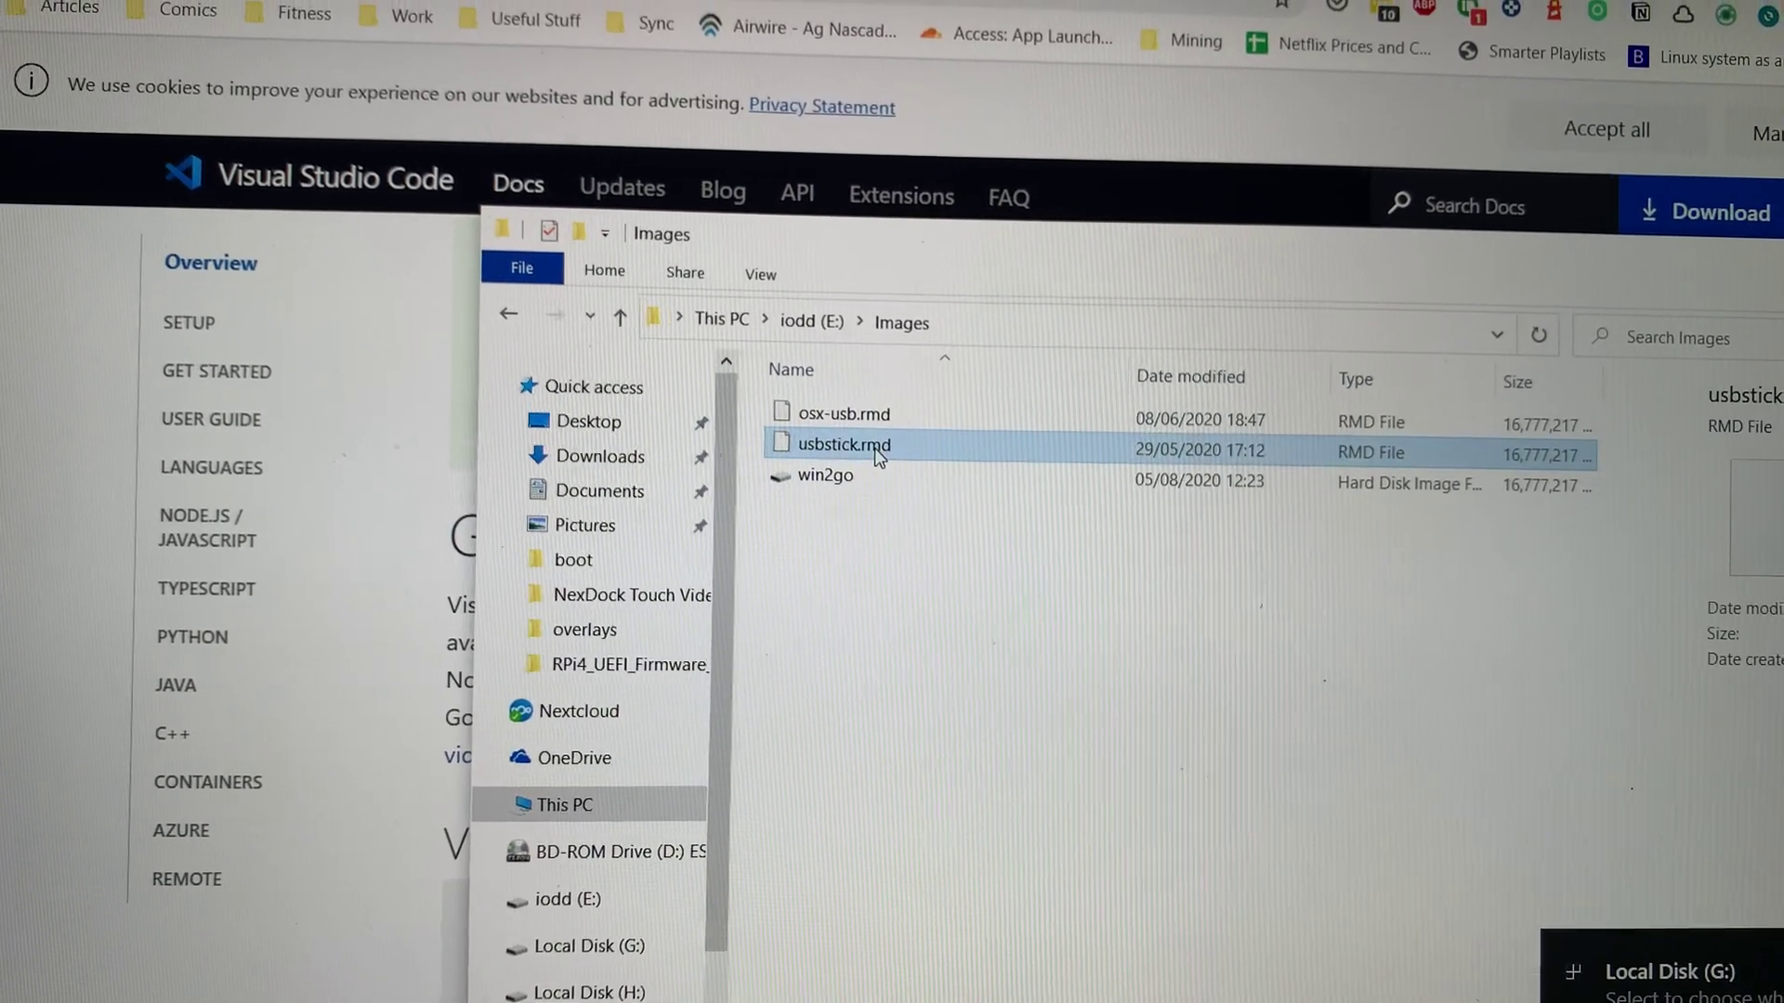
pyautogui.click(879, 488)
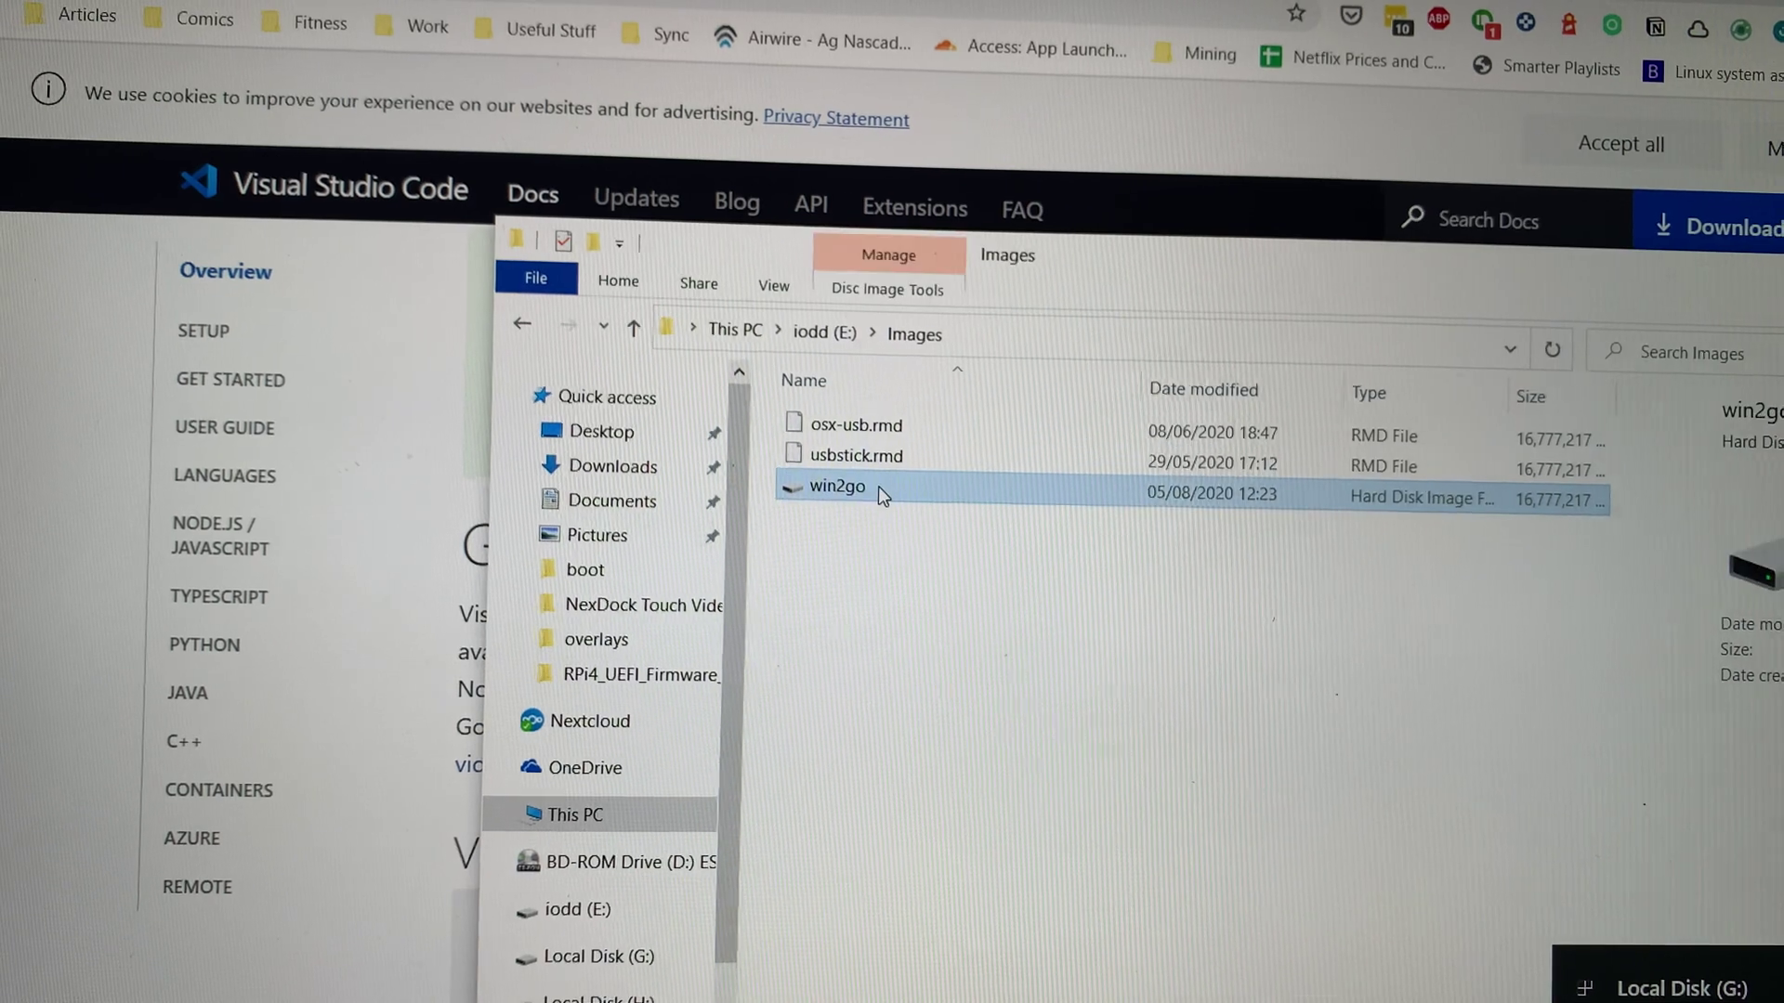
pyautogui.click(822, 331)
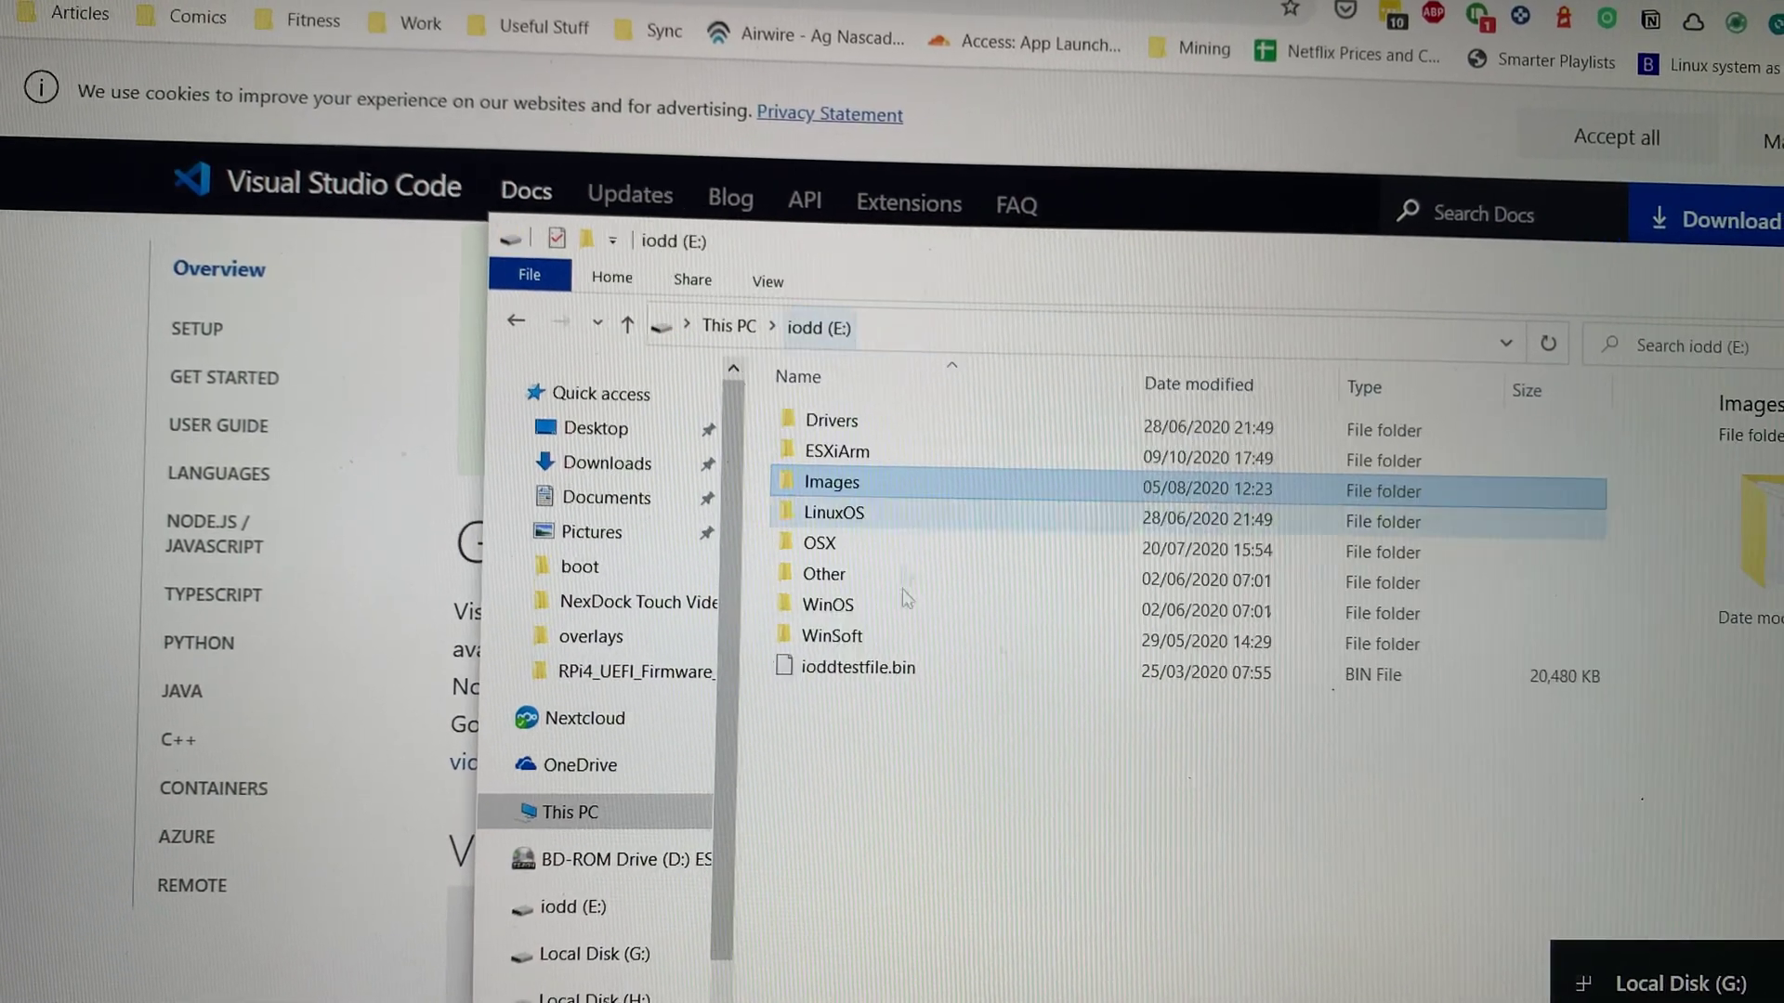
pyautogui.click(733, 329)
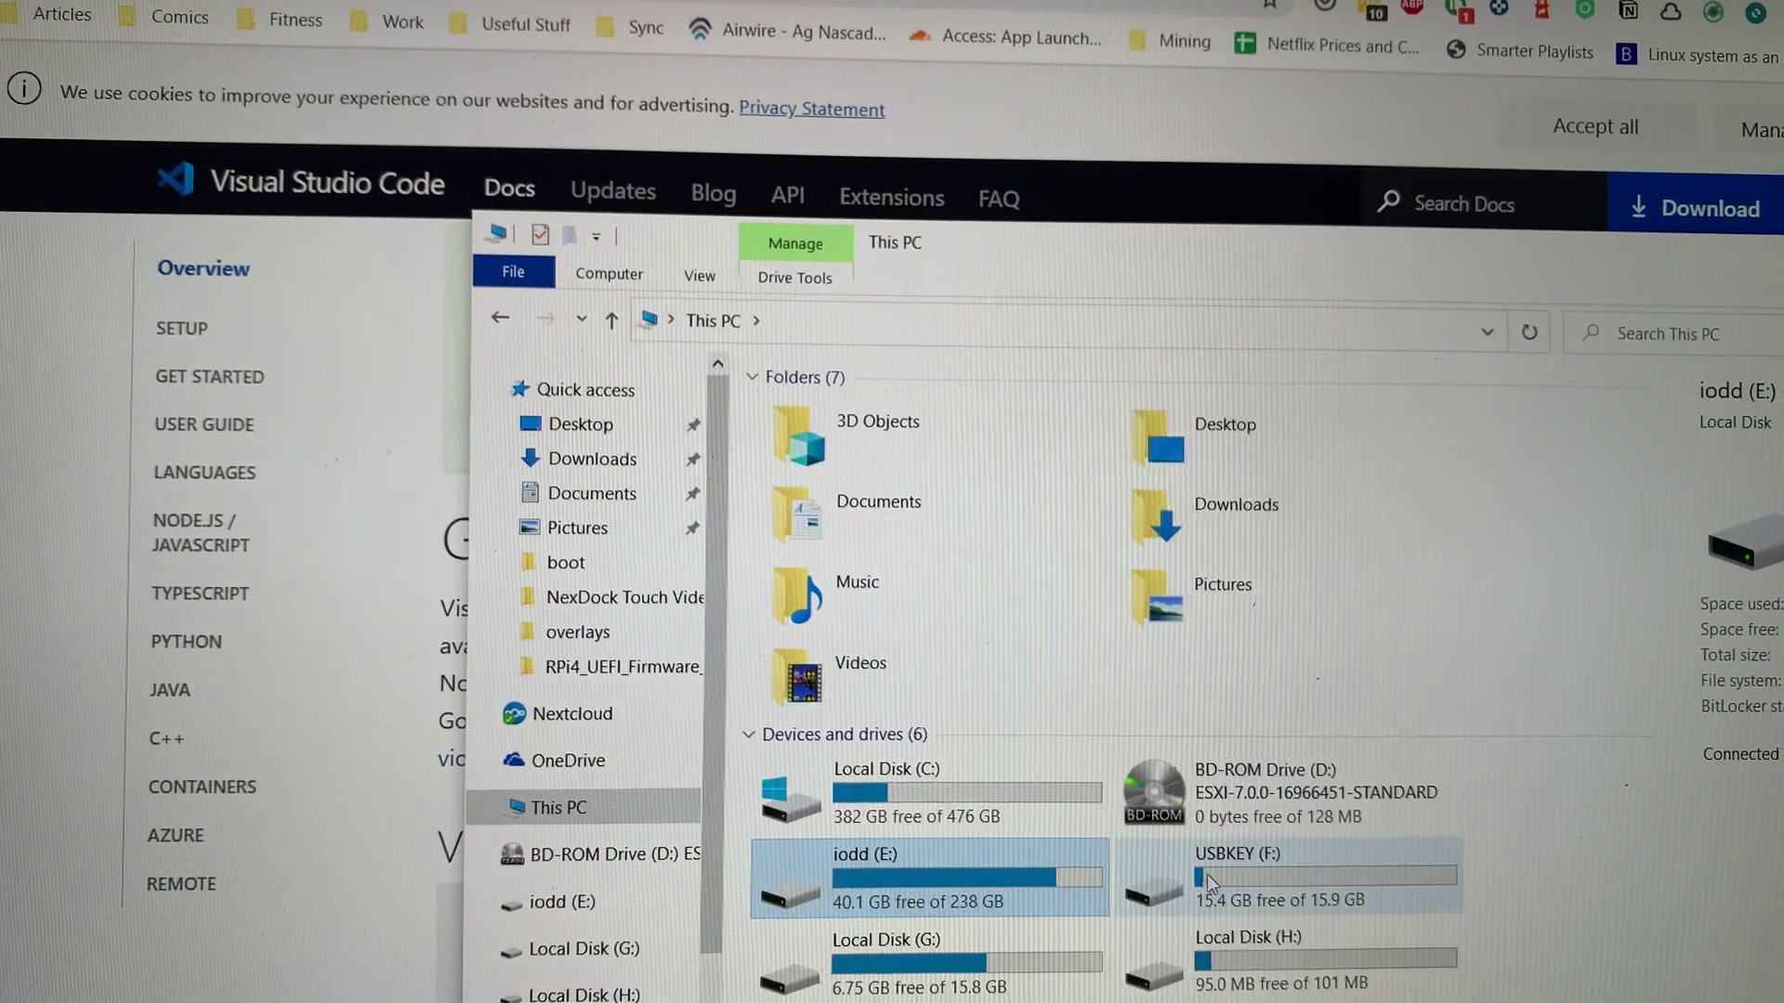
# Recheck the USBKEY (F:) and Local Disk (G:) drives from This PC.
pyautogui.click(1211, 875)
pyautogui.doubleClick(1205, 881)
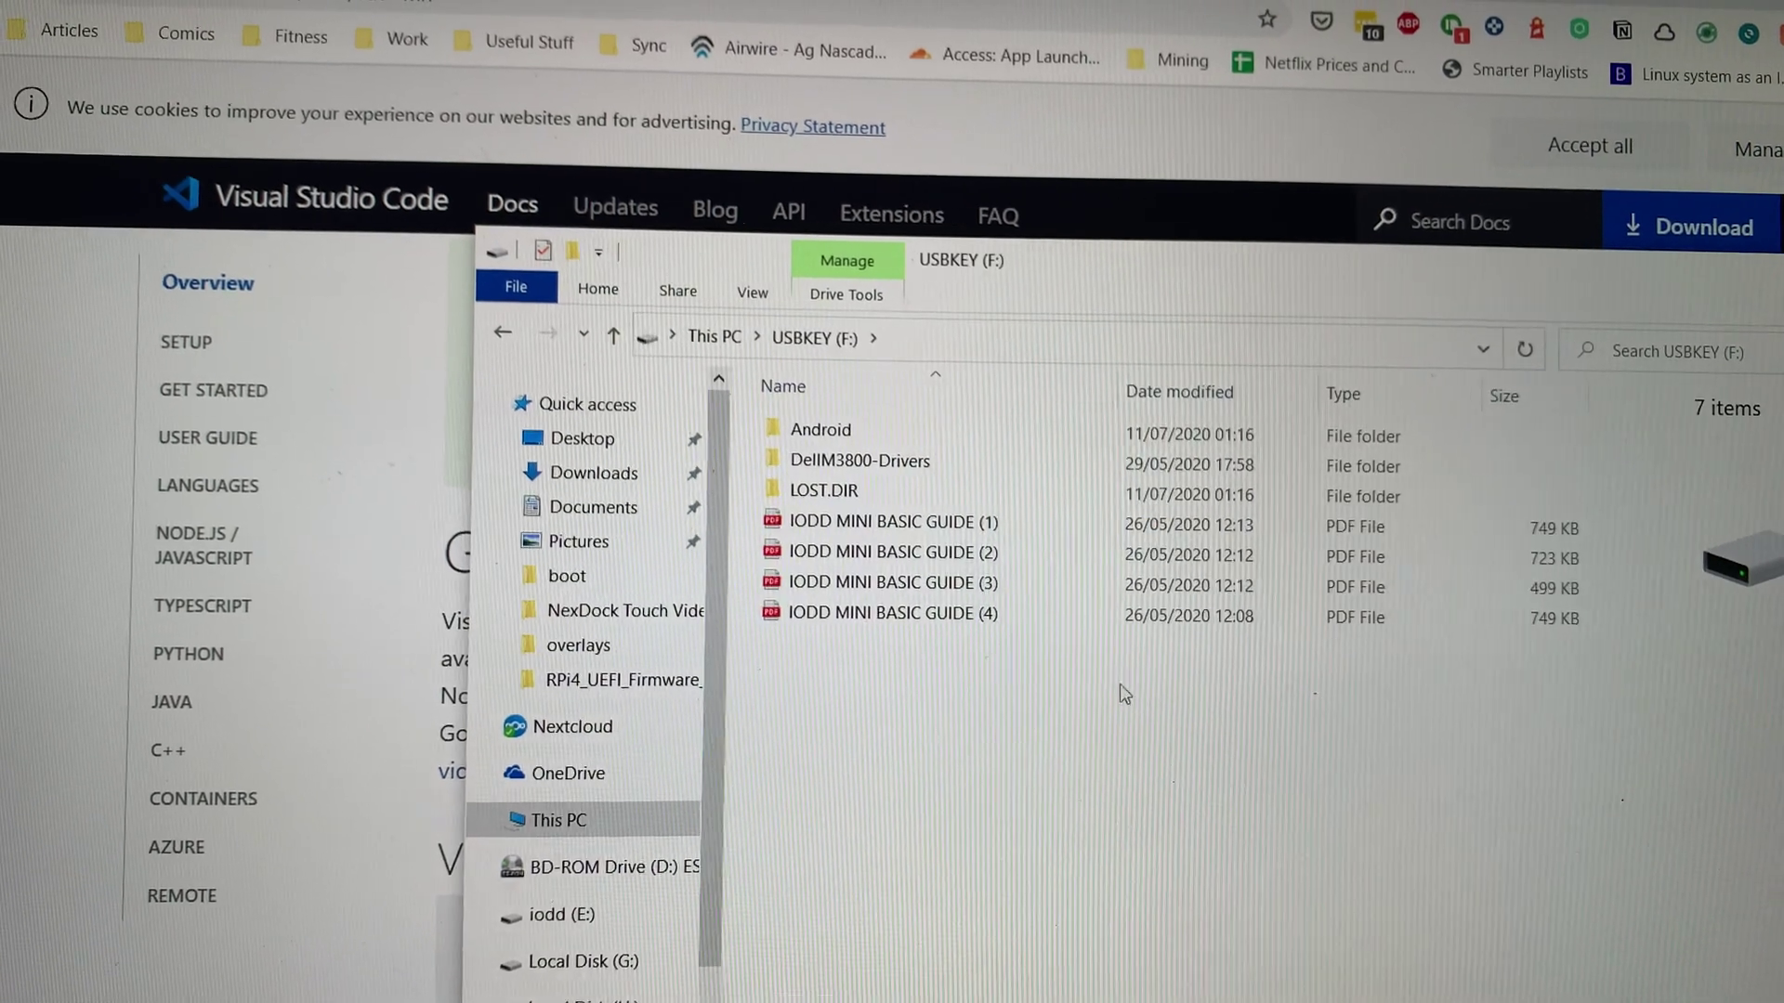
pyautogui.hotkey('alt', 'Left')
pyautogui.doubleClick(972, 975)
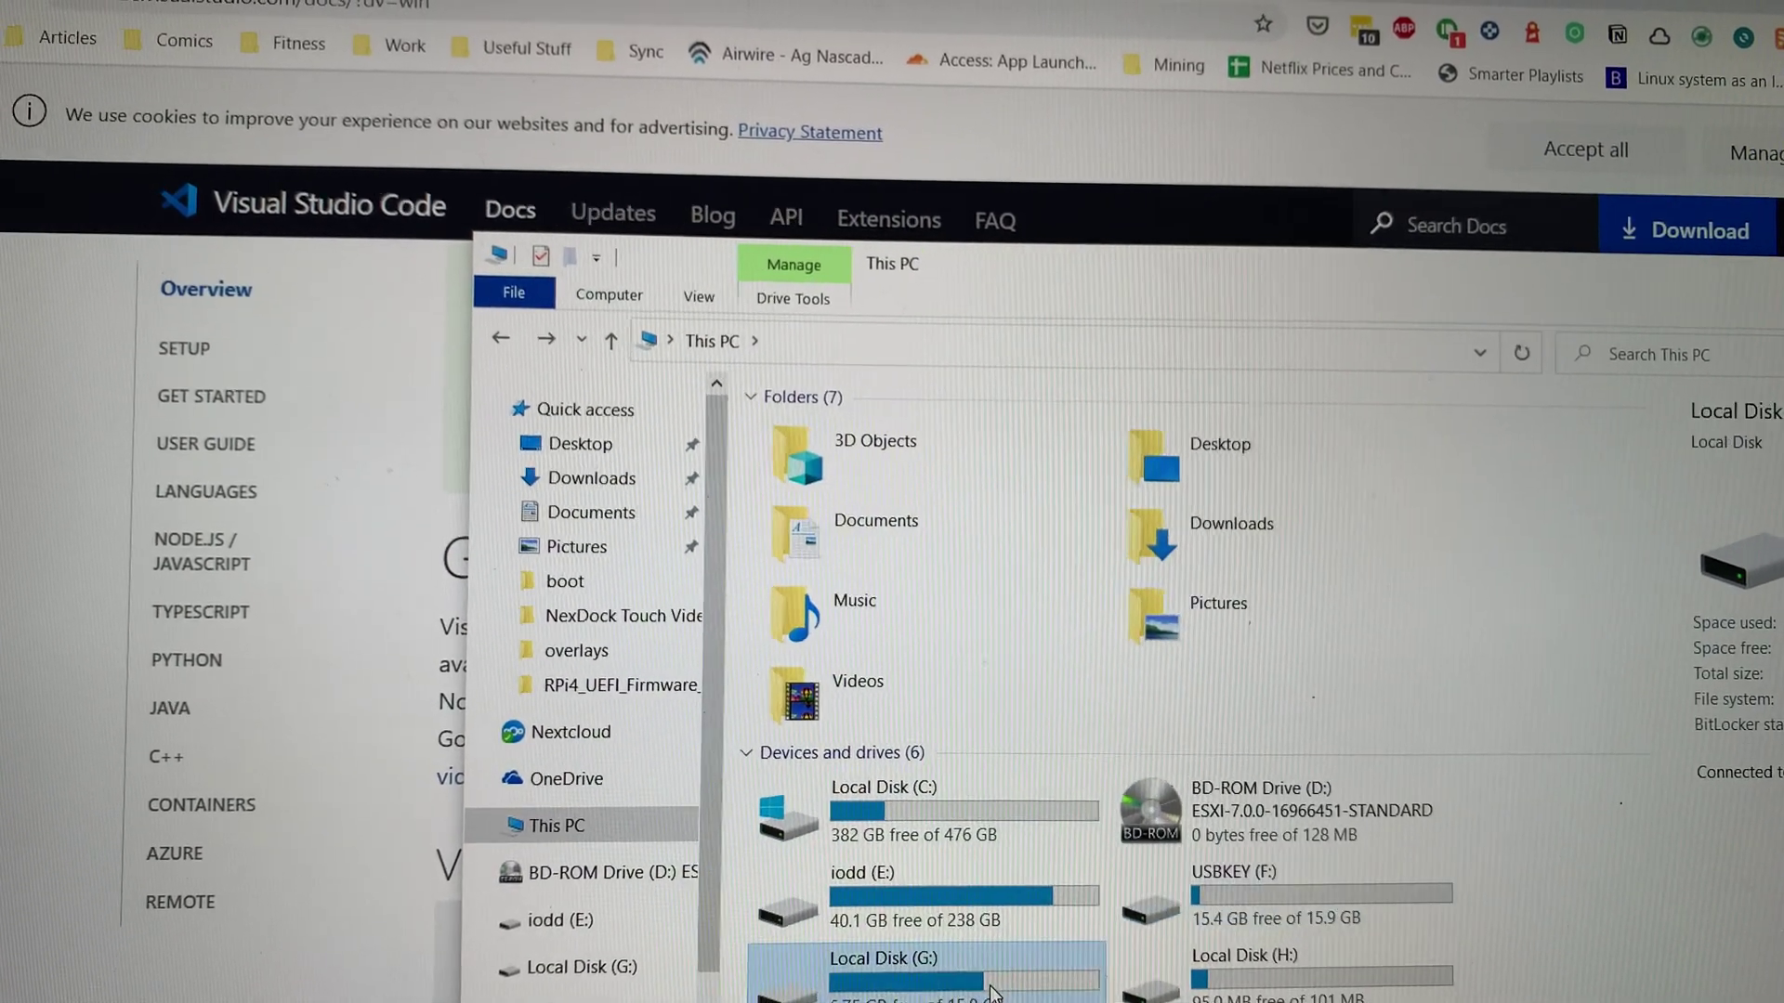
pyautogui.hotkey('alt', 'Left')
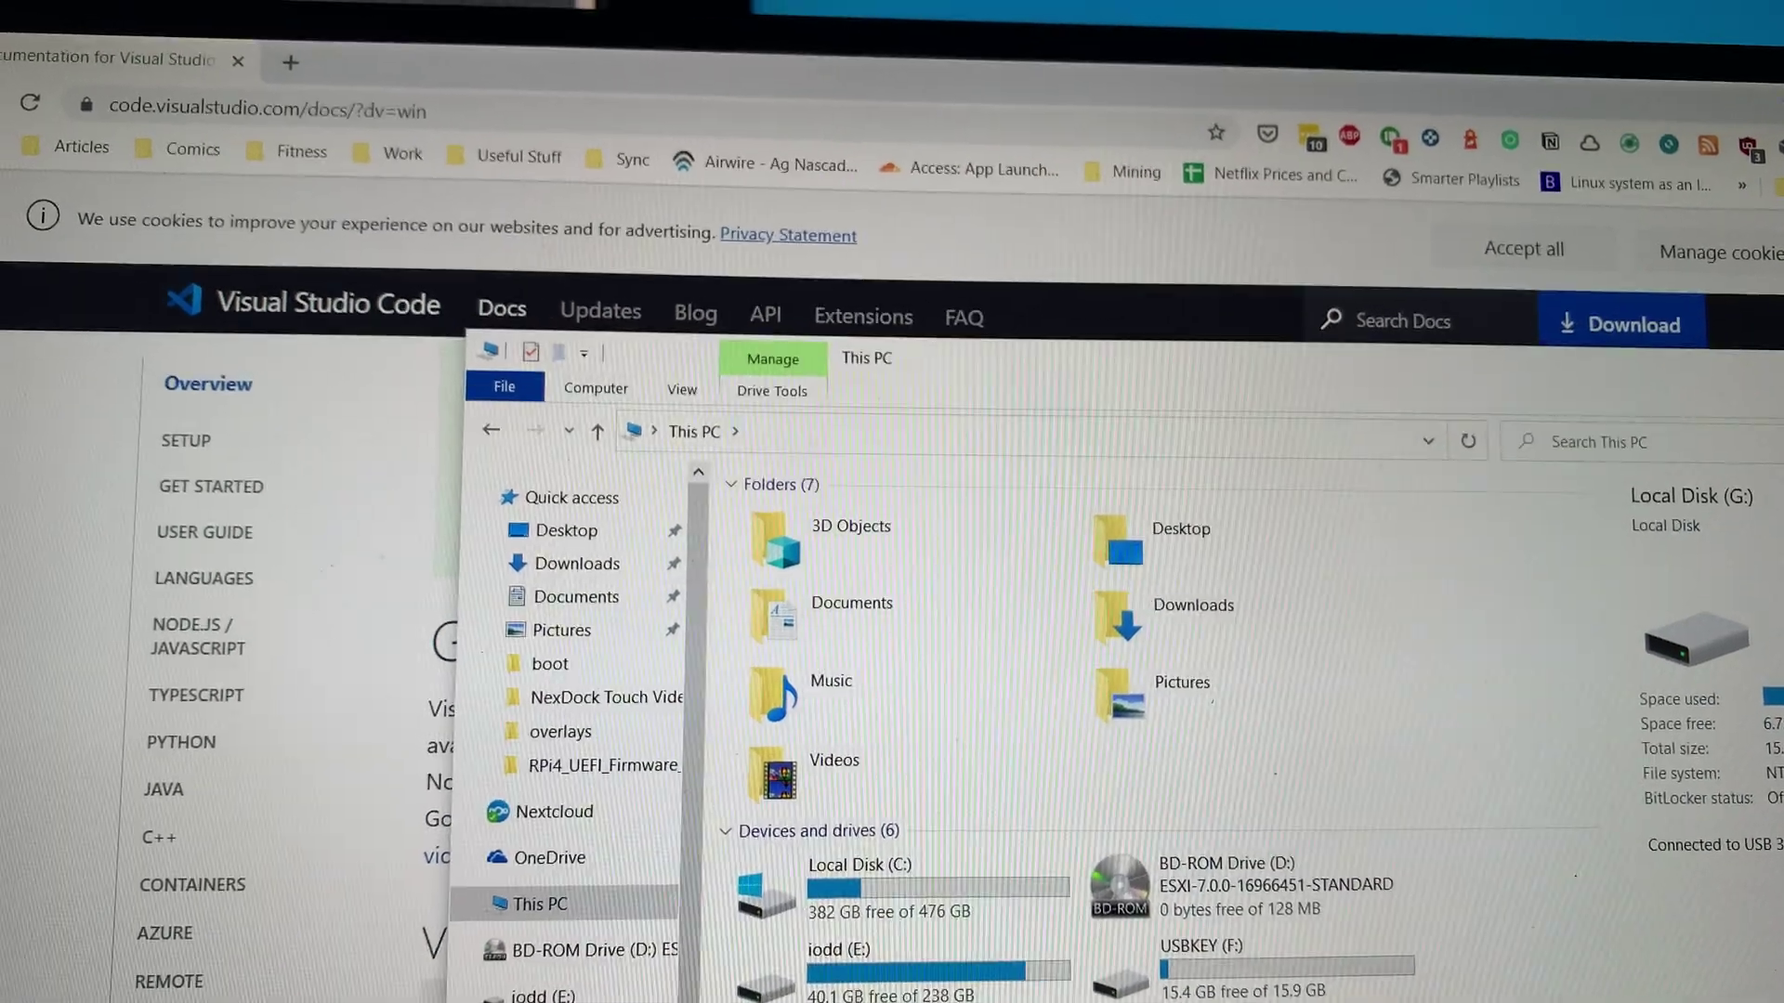
pyautogui.press('super')
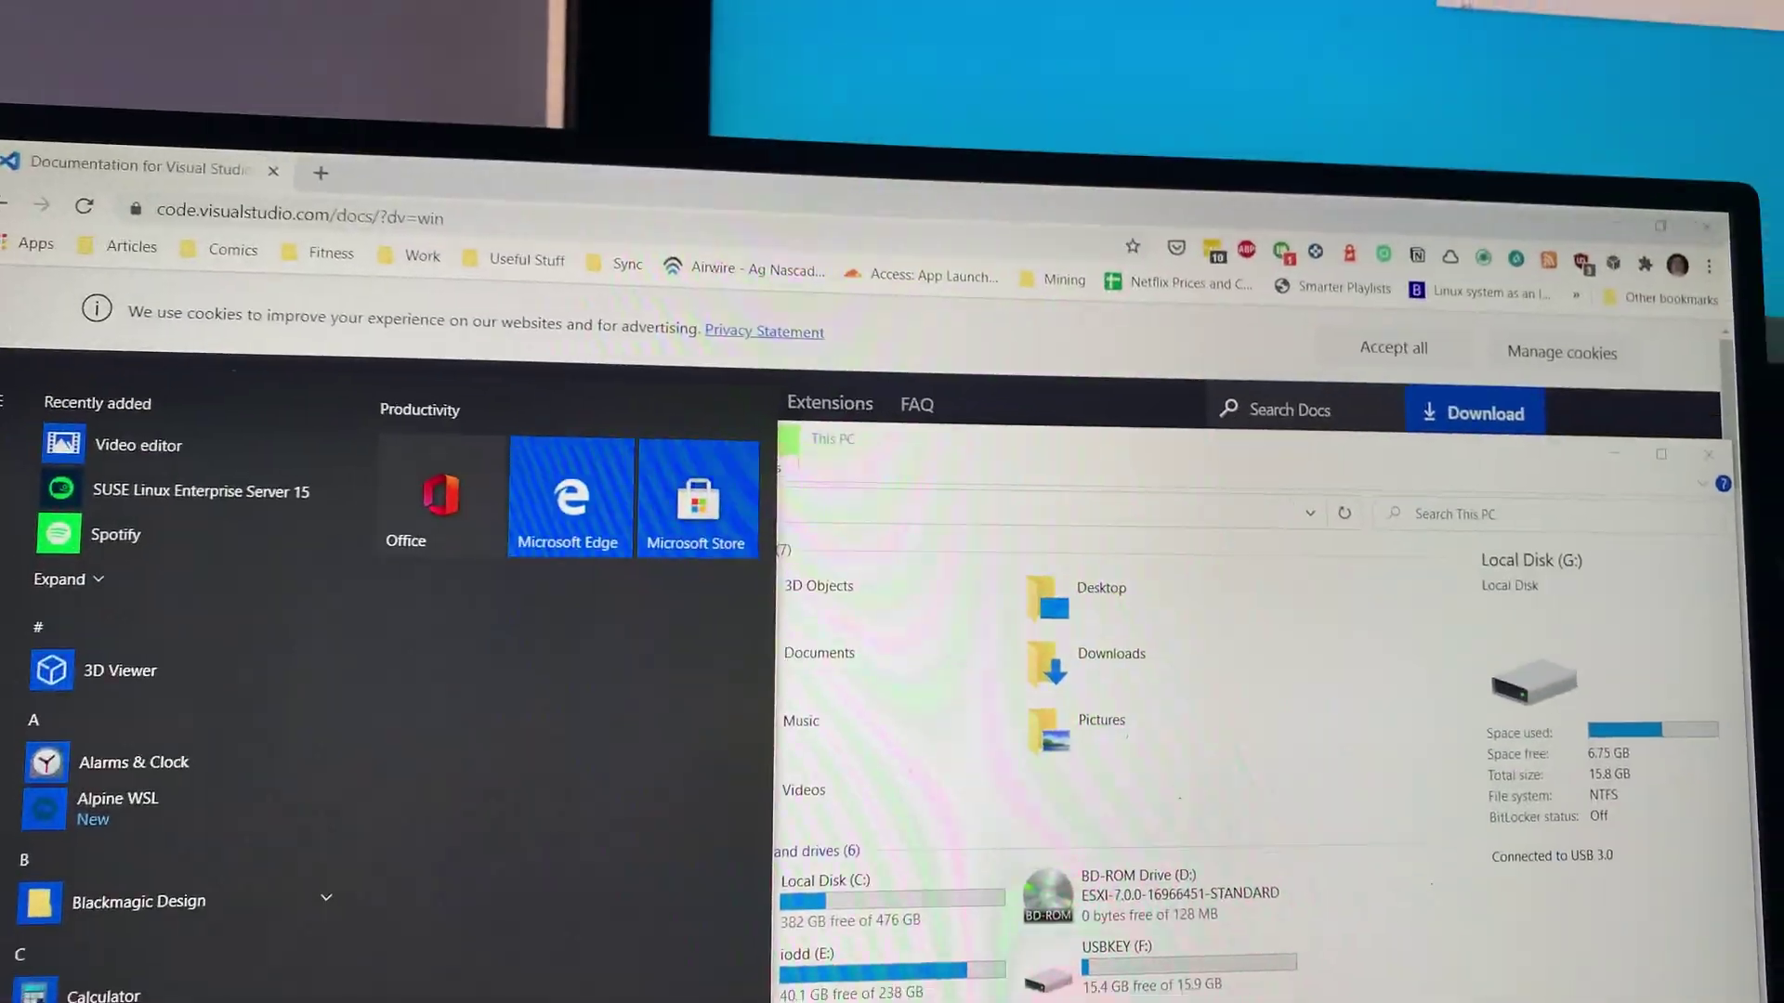
pyautogui.write('paint')
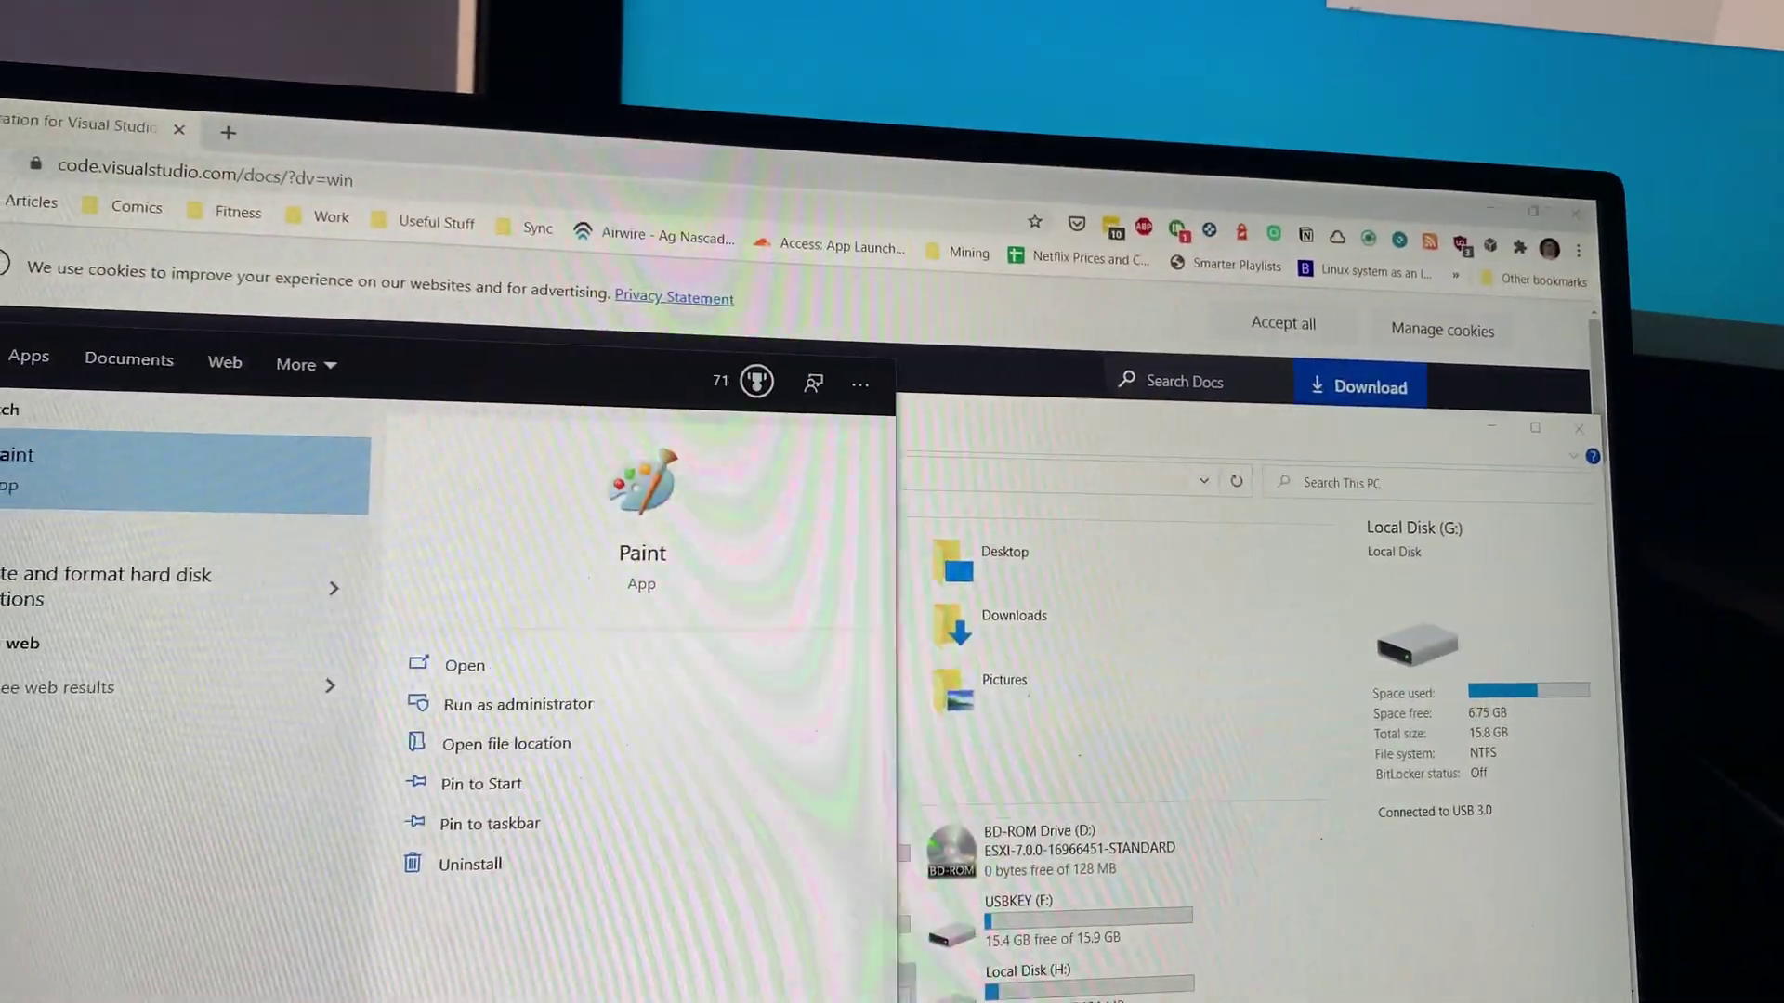
pyautogui.write('r')
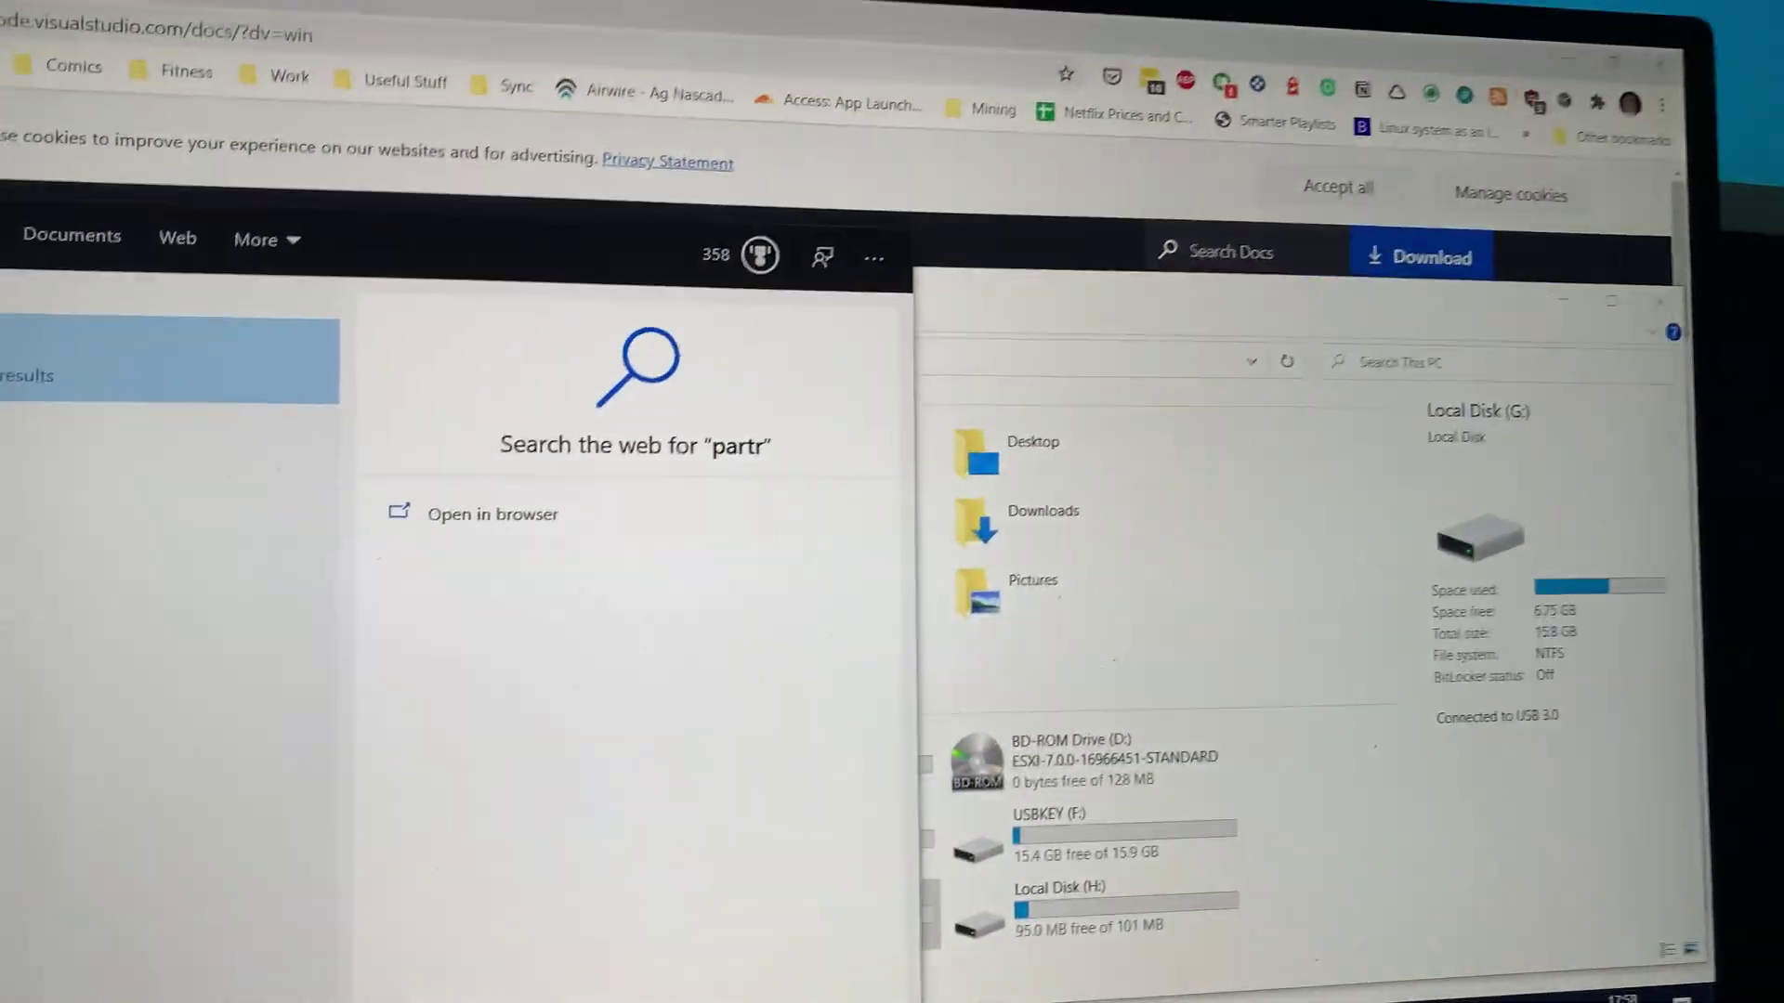
# Close the accidental 'partr' web search, then launch 'Create and format hard disk partitions'.
pyautogui.press('Return')
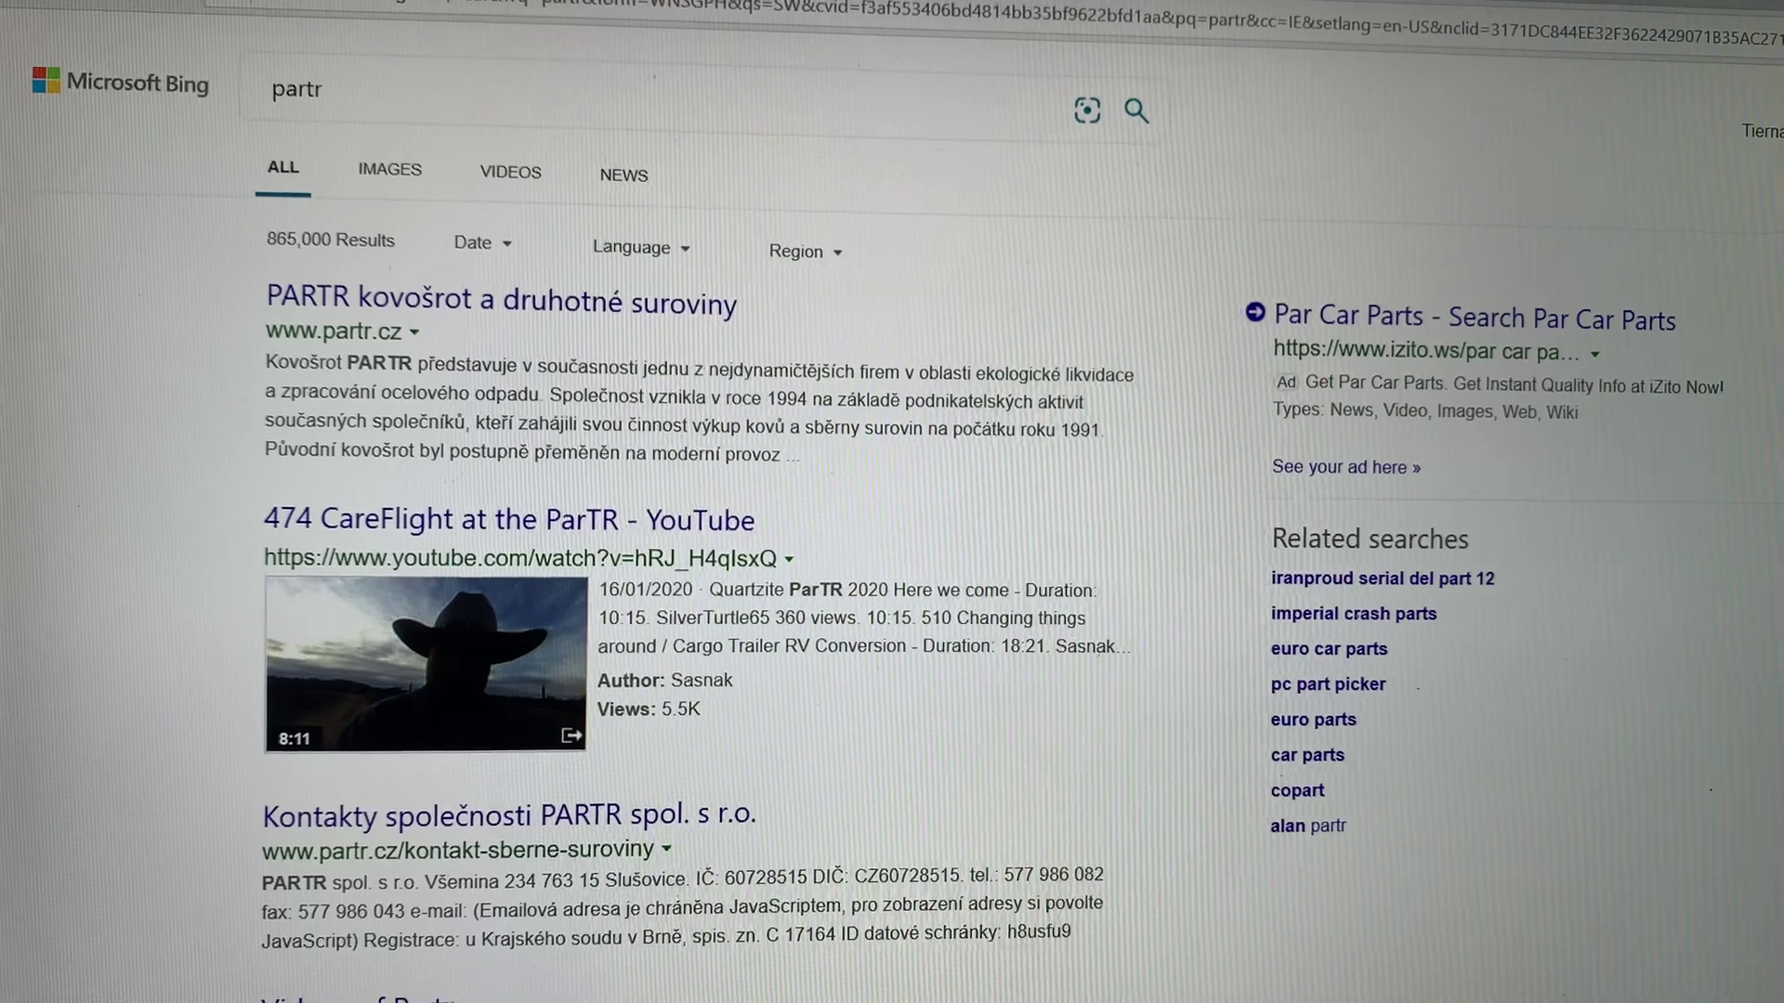
pyautogui.hotkey('alt', 'F4')
pyautogui.click(959, 592)
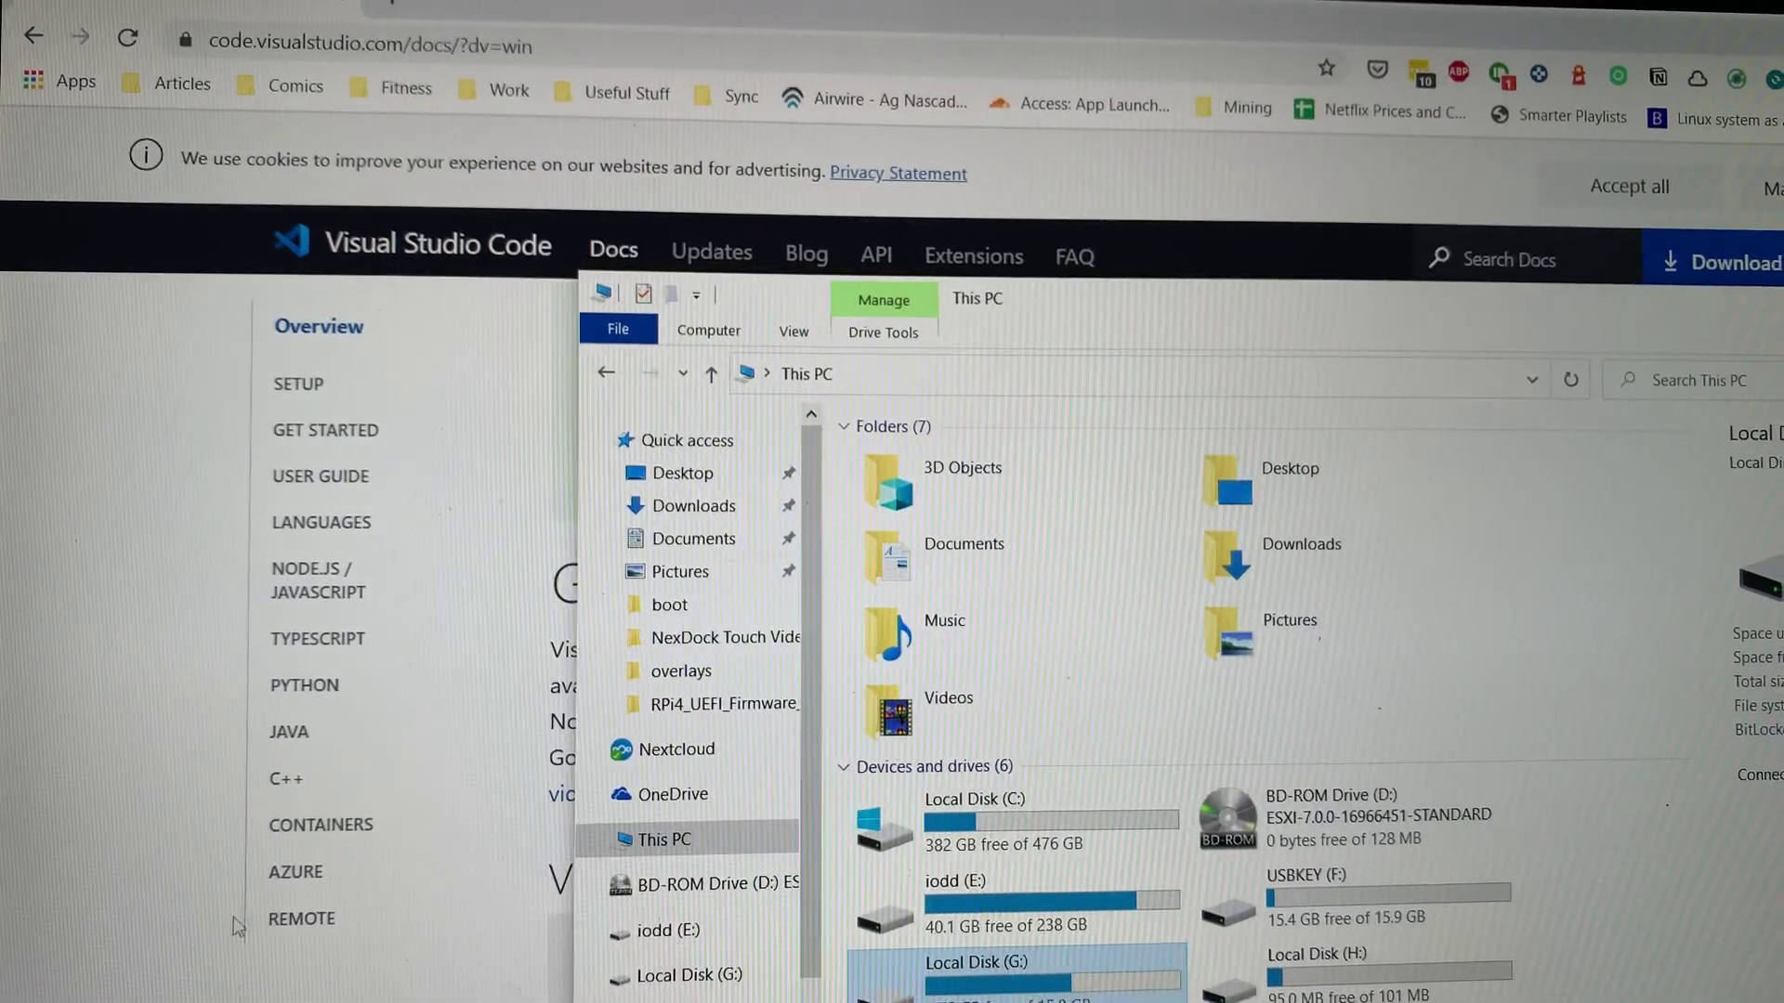
pyautogui.press('super')
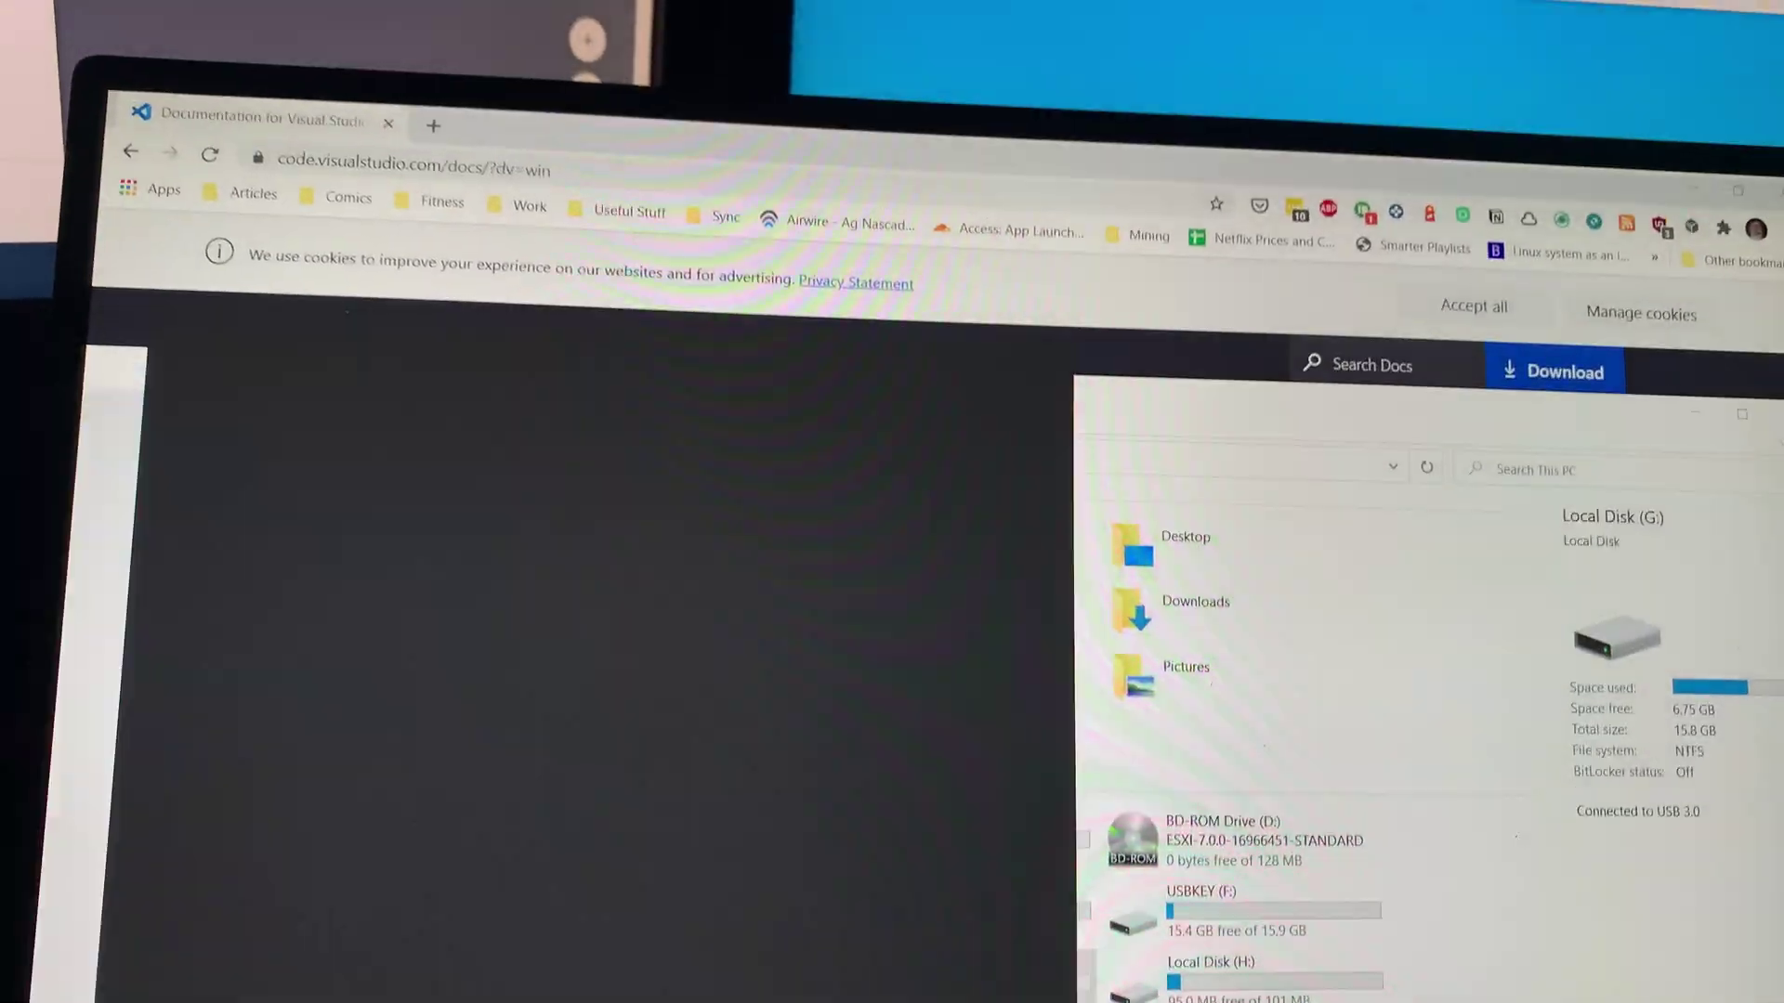
pyautogui.write('parti')
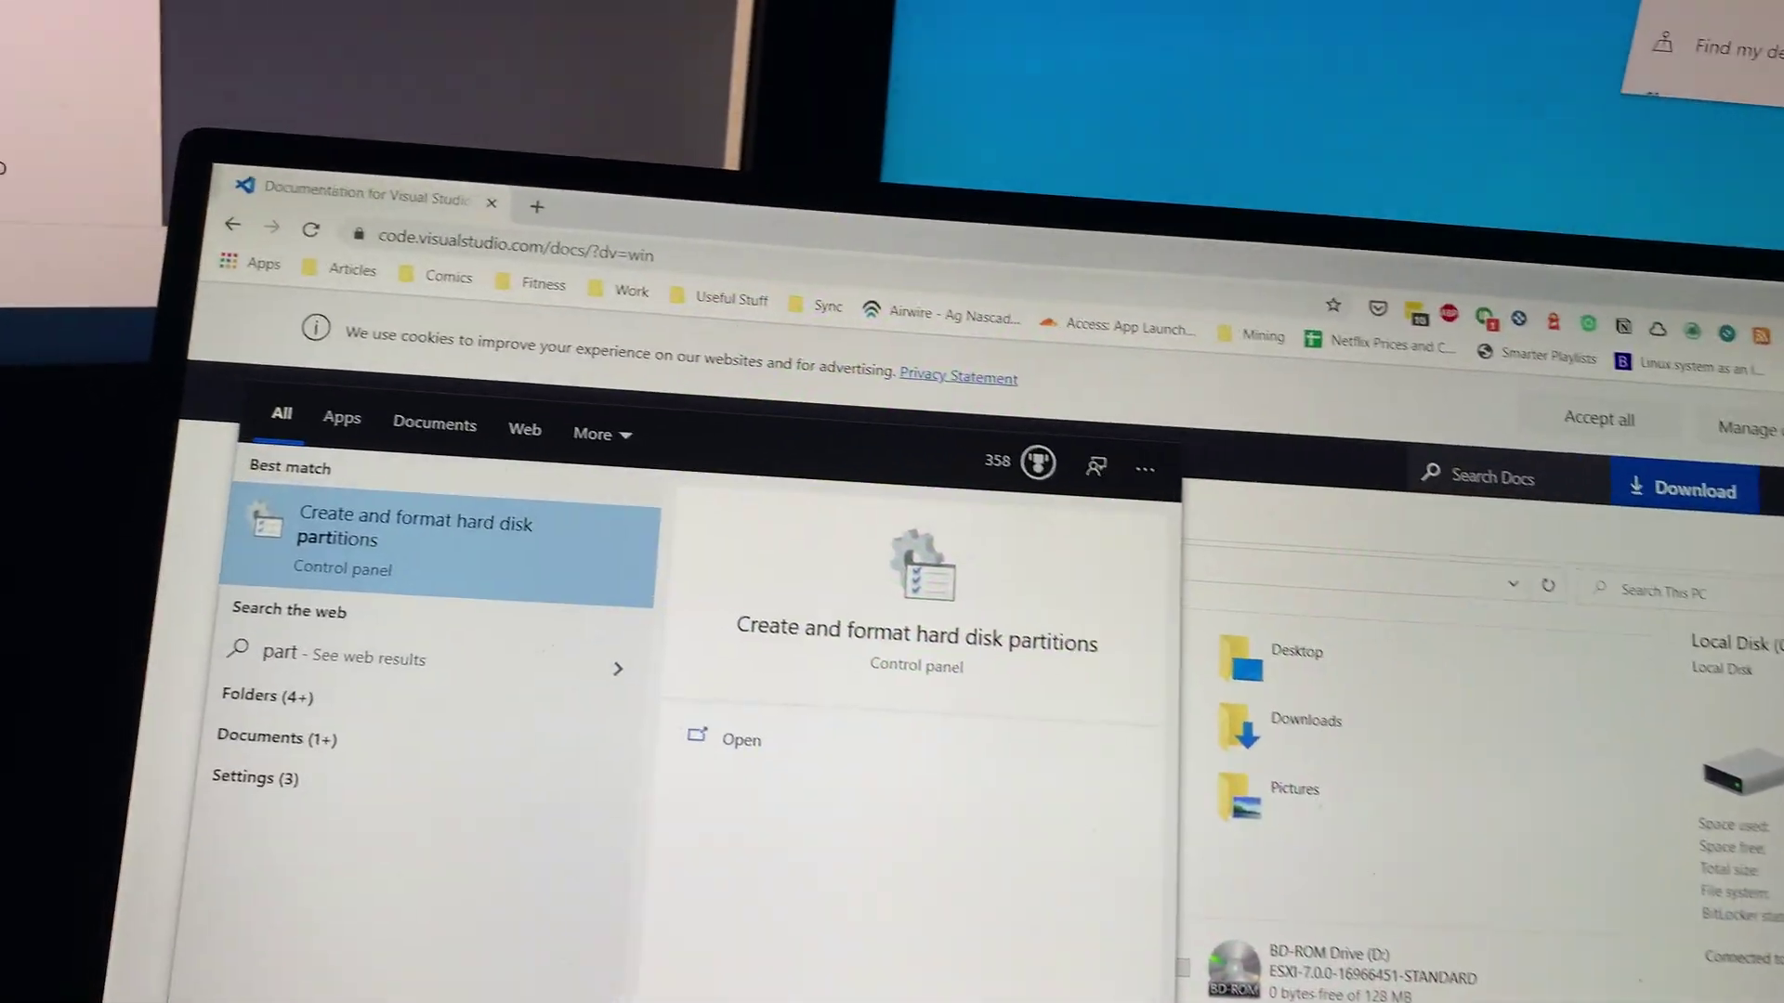
pyautogui.press('Return')
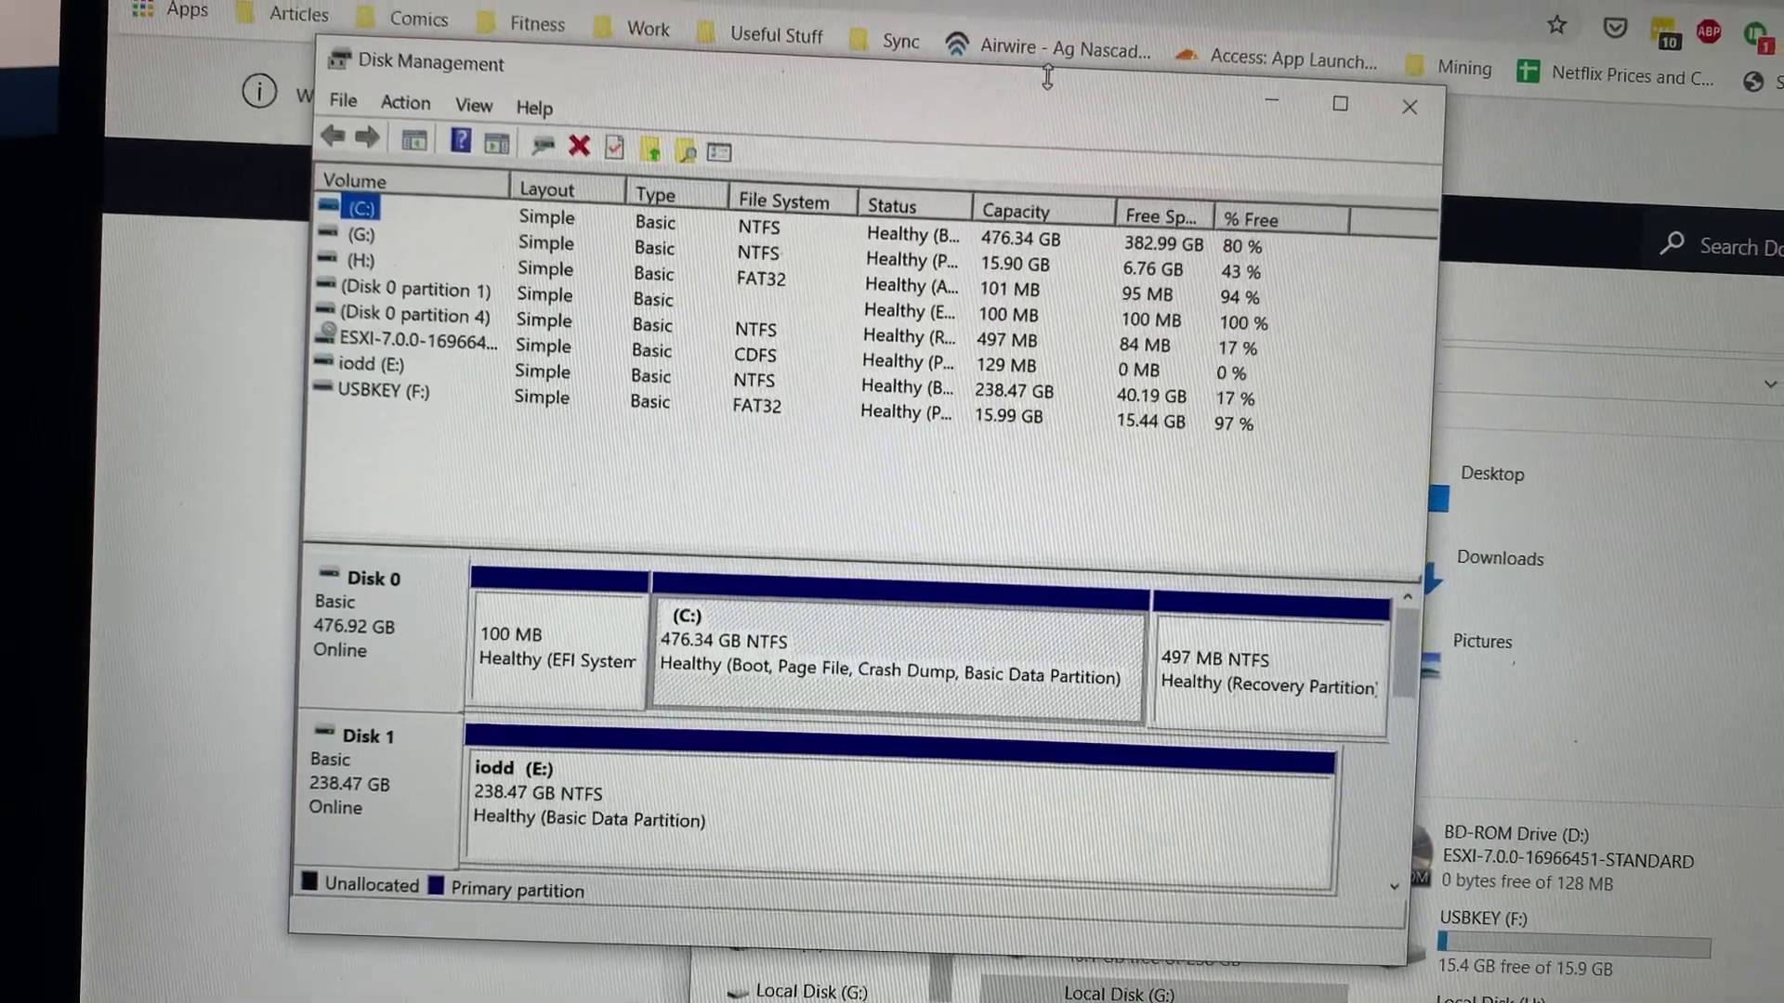
# Maximise Disk Management and select the E:, F:, G:, H: and ESXi CD-ROM D: volumes.
pyautogui.doubleClick(1048, 76)
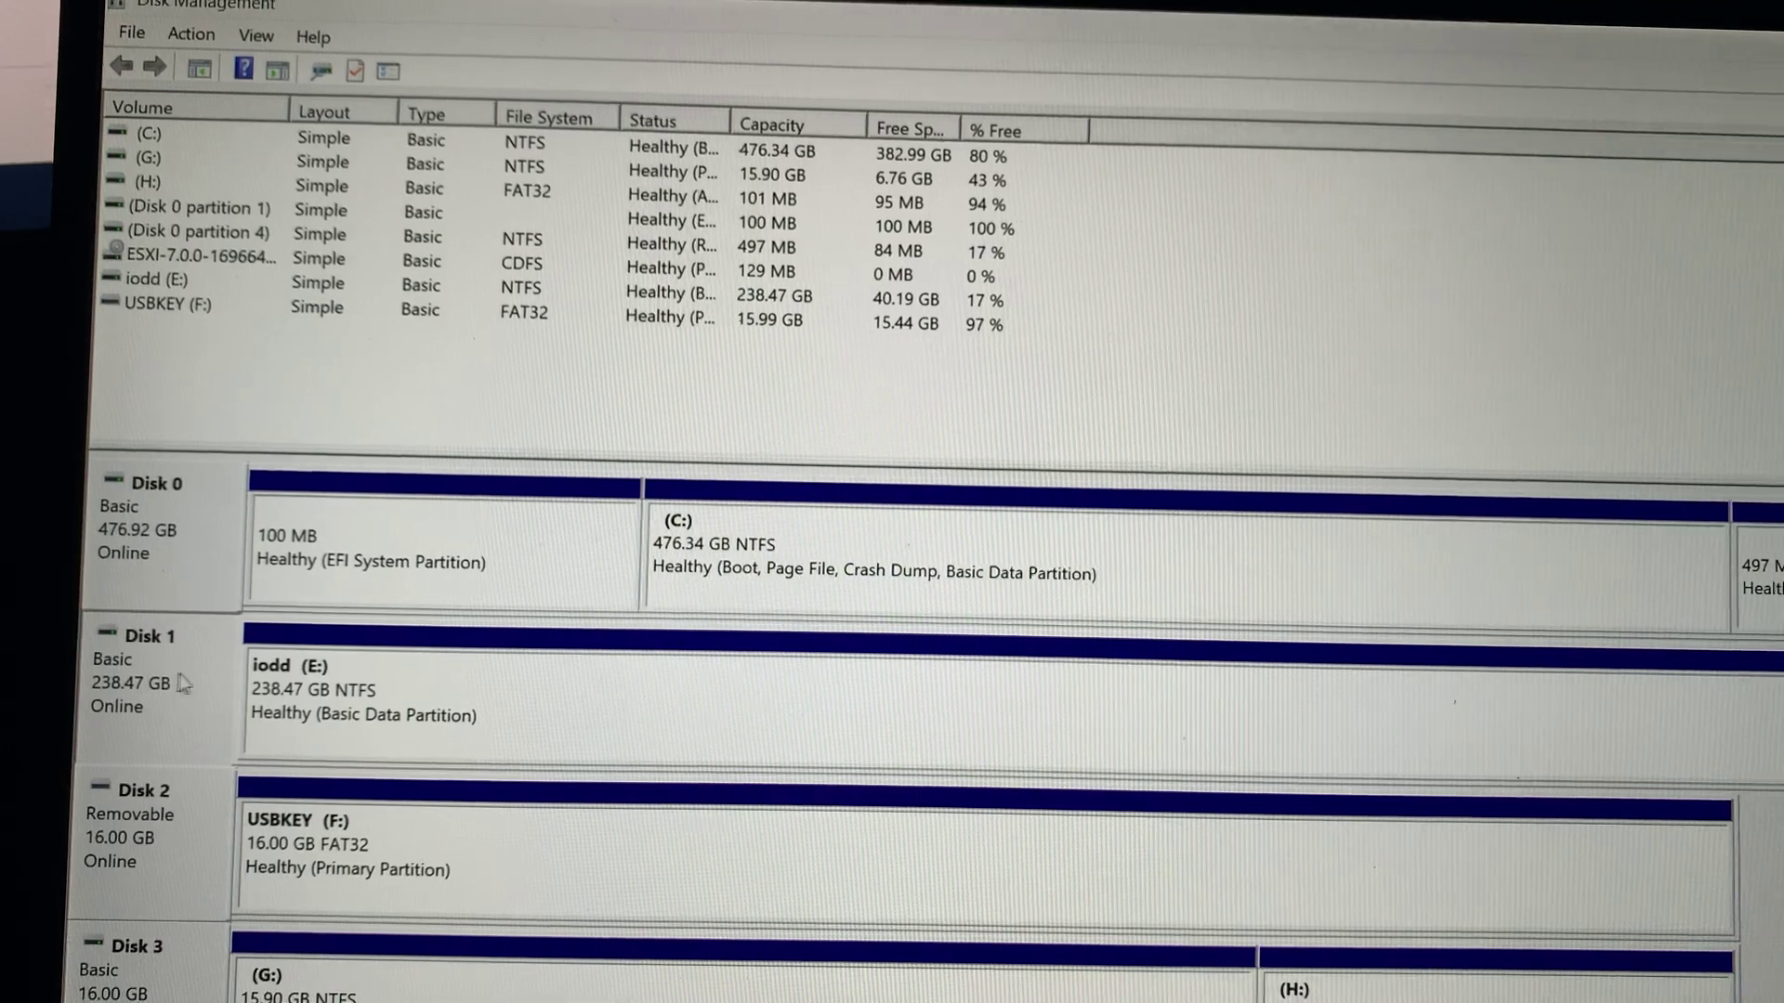
pyautogui.click(435, 682)
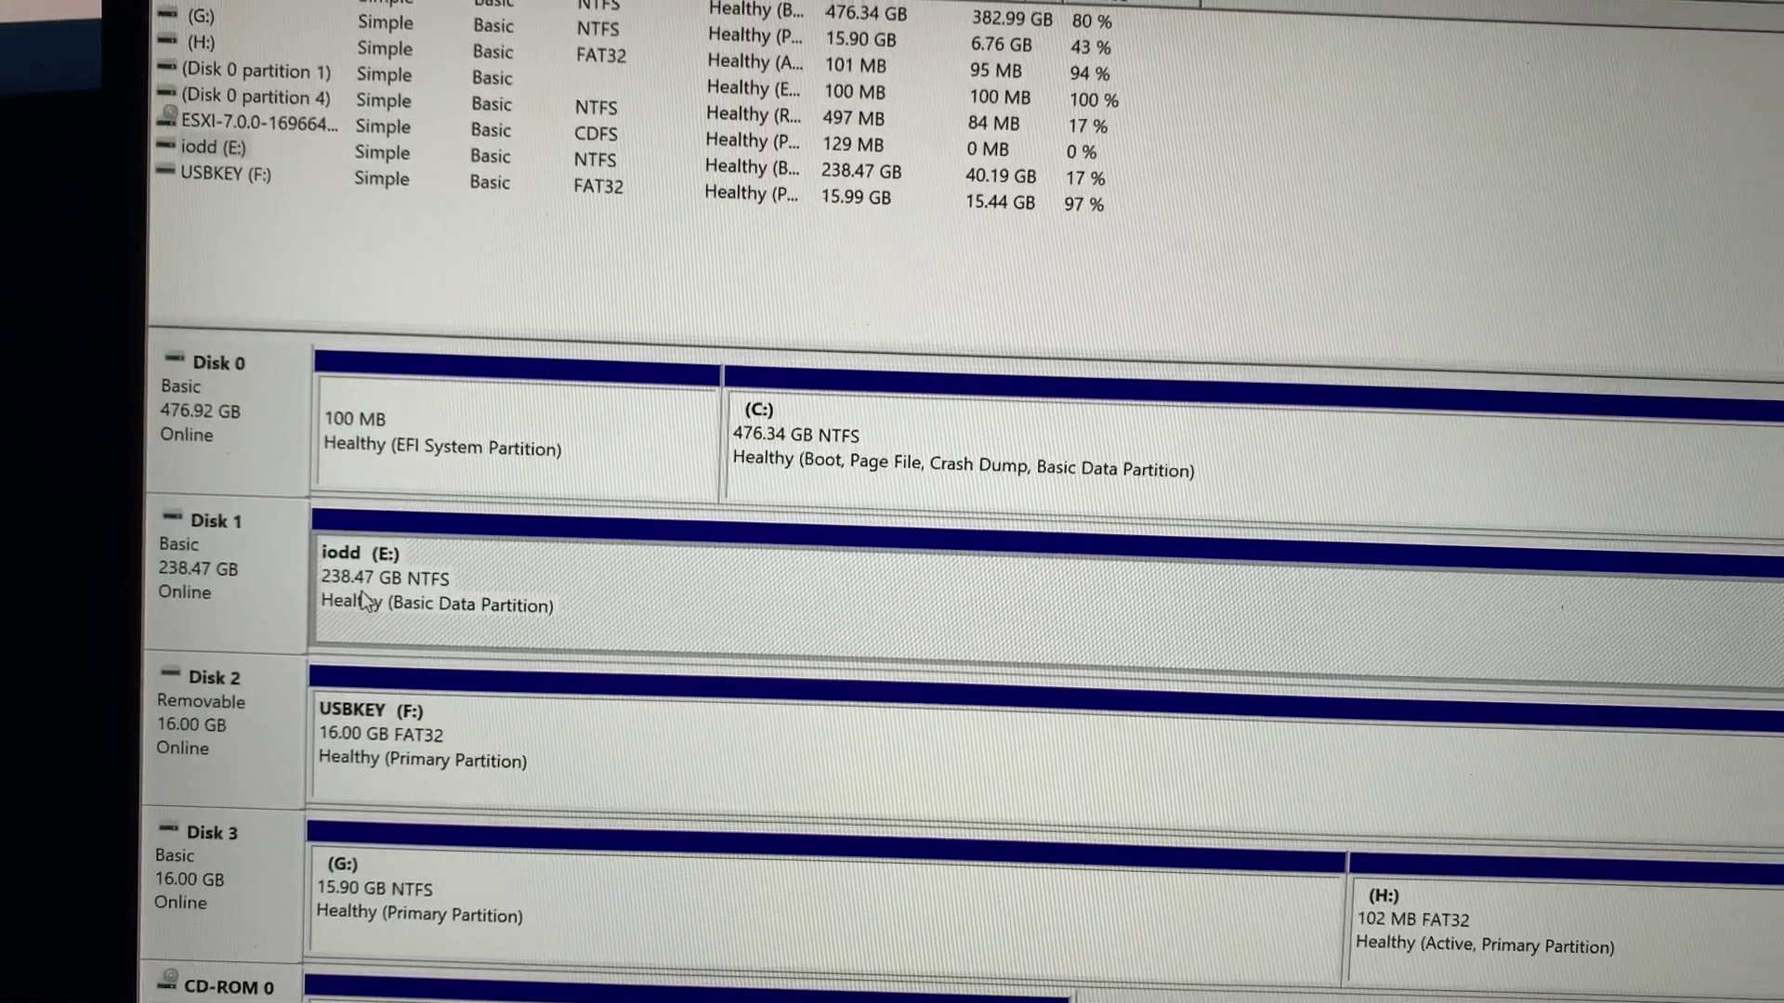
pyautogui.click(235, 735)
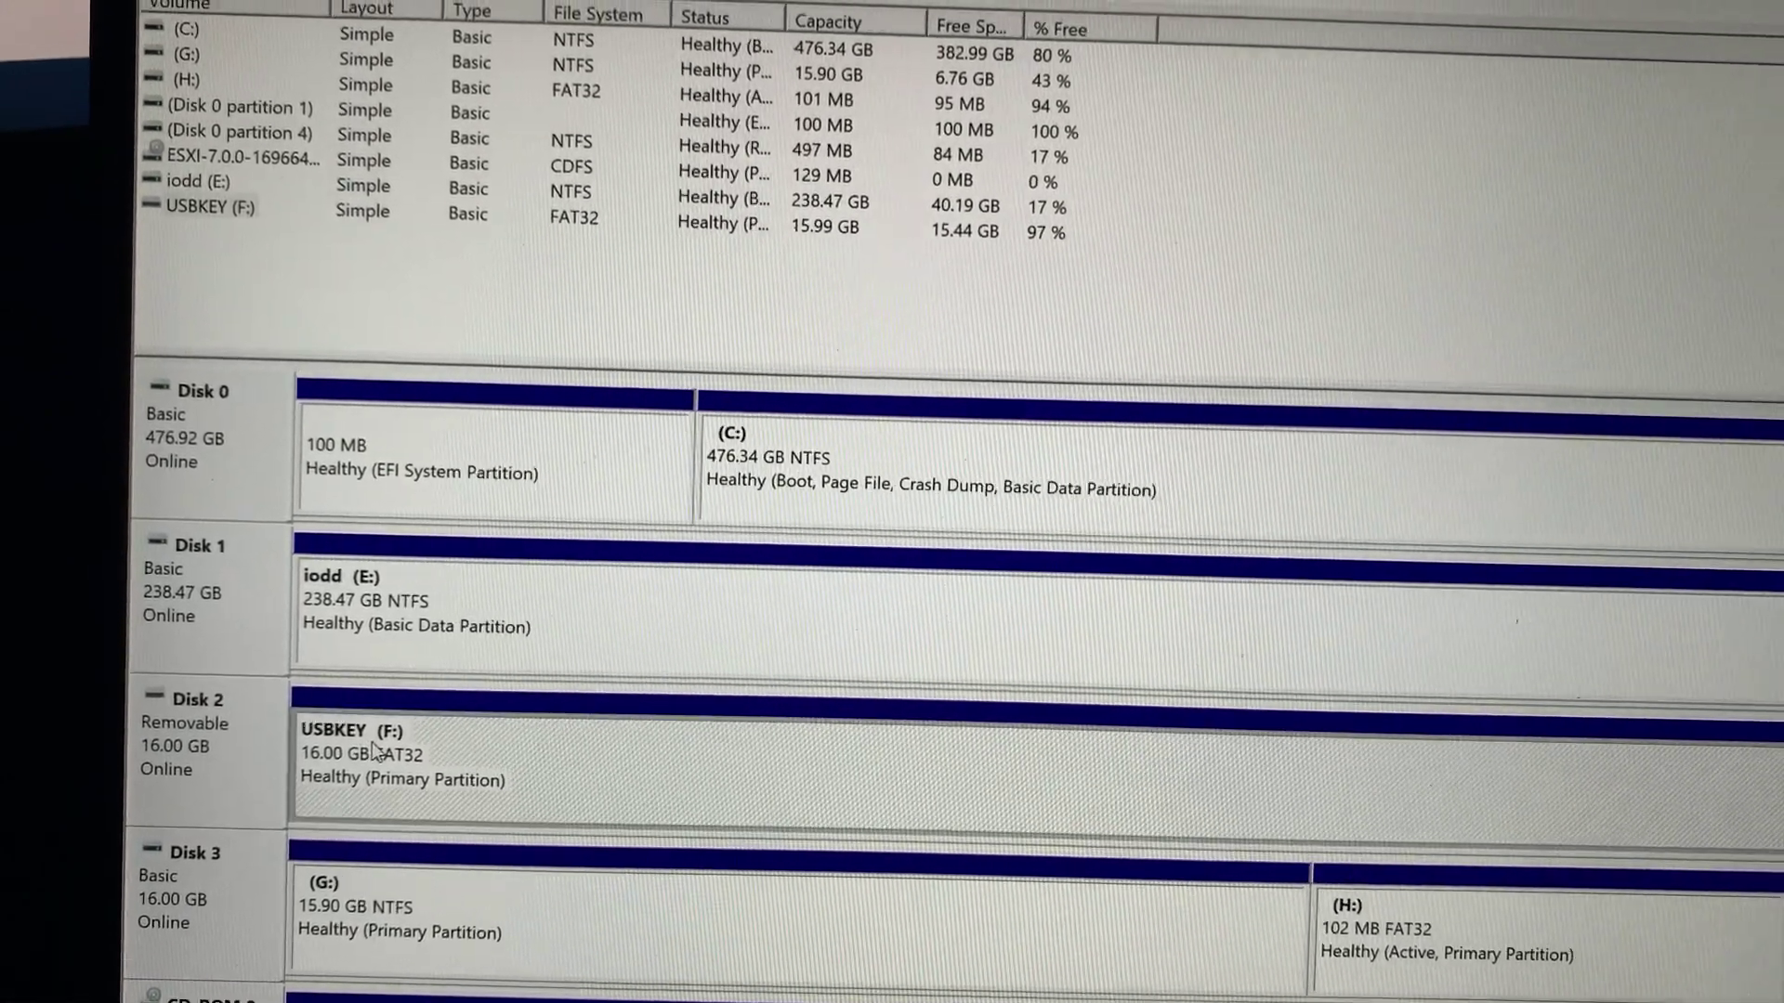
pyautogui.click(429, 772)
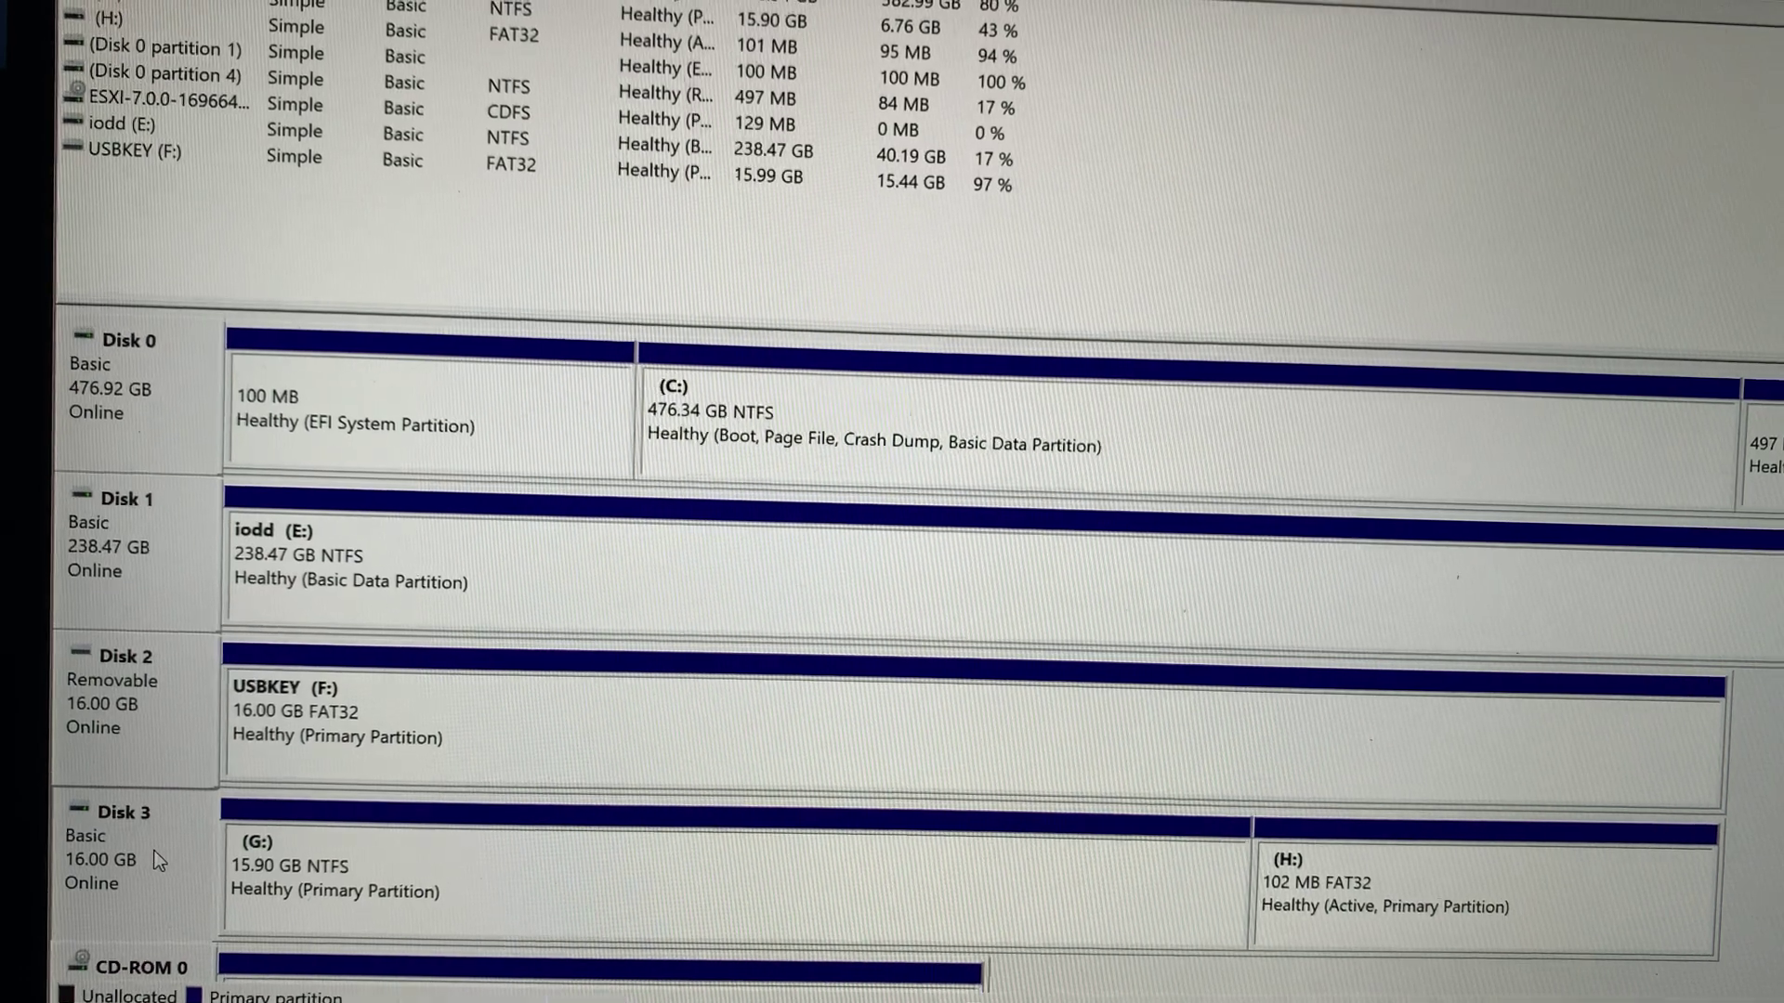
pyautogui.click(313, 871)
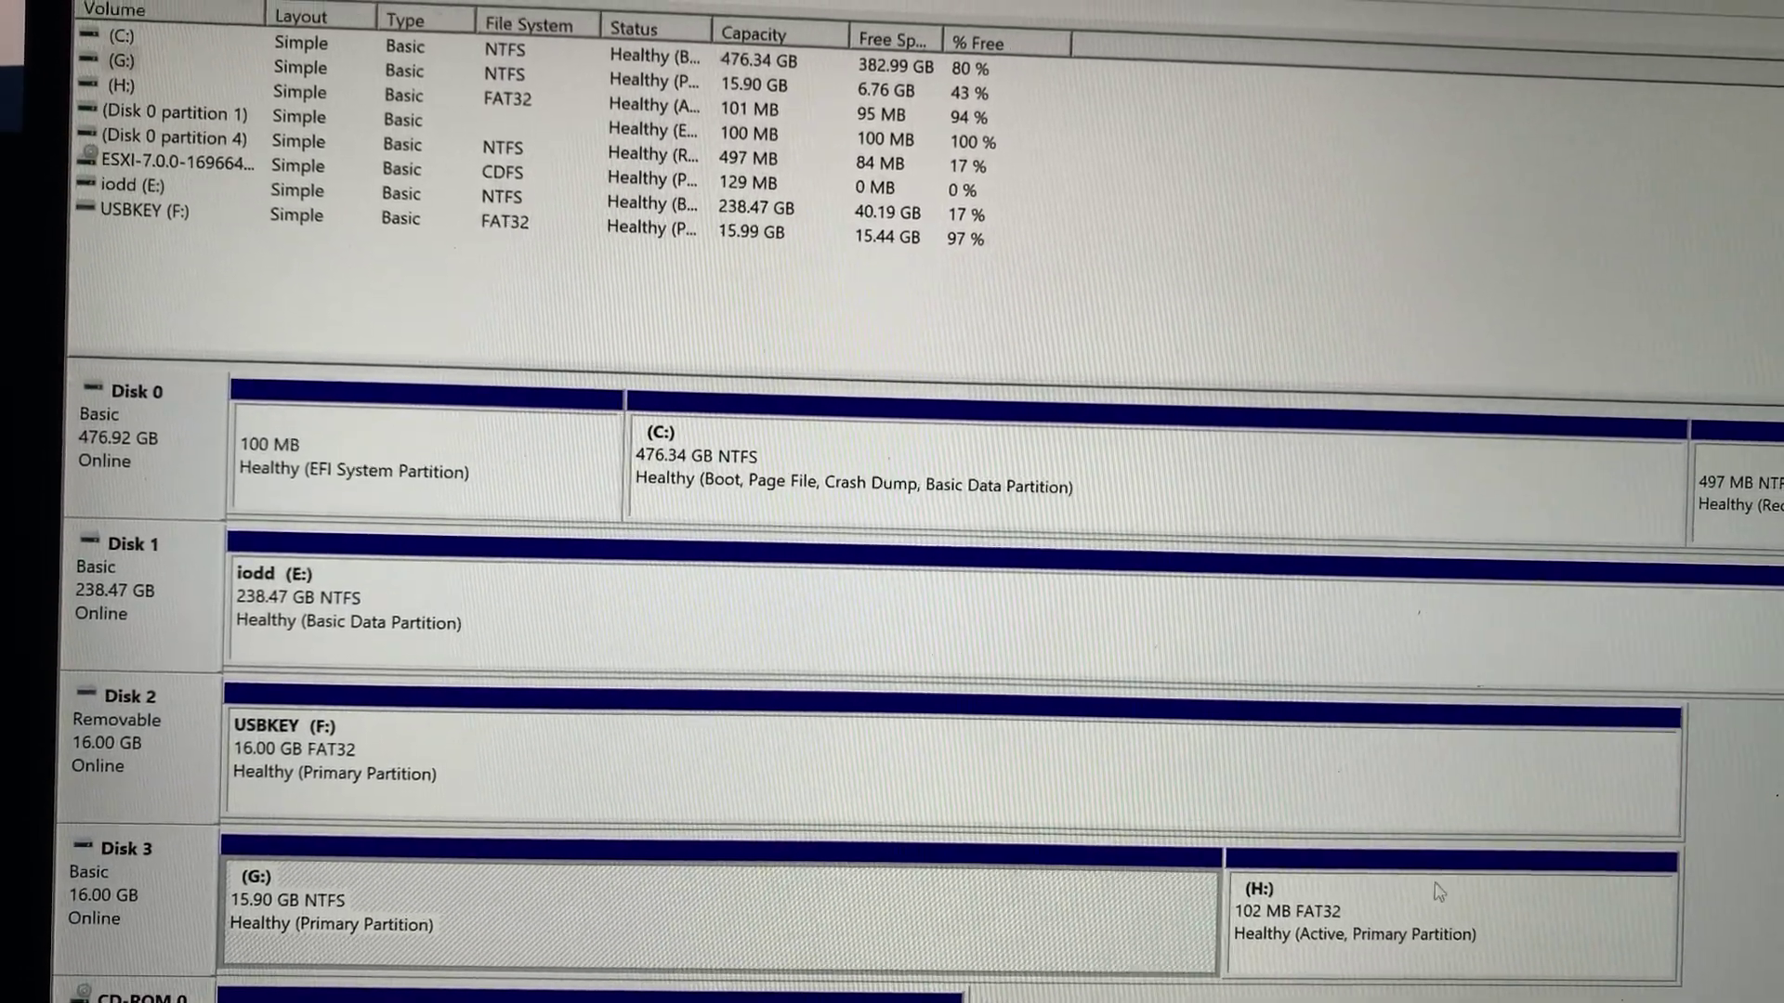
pyautogui.scroll(-2, 893, 697)
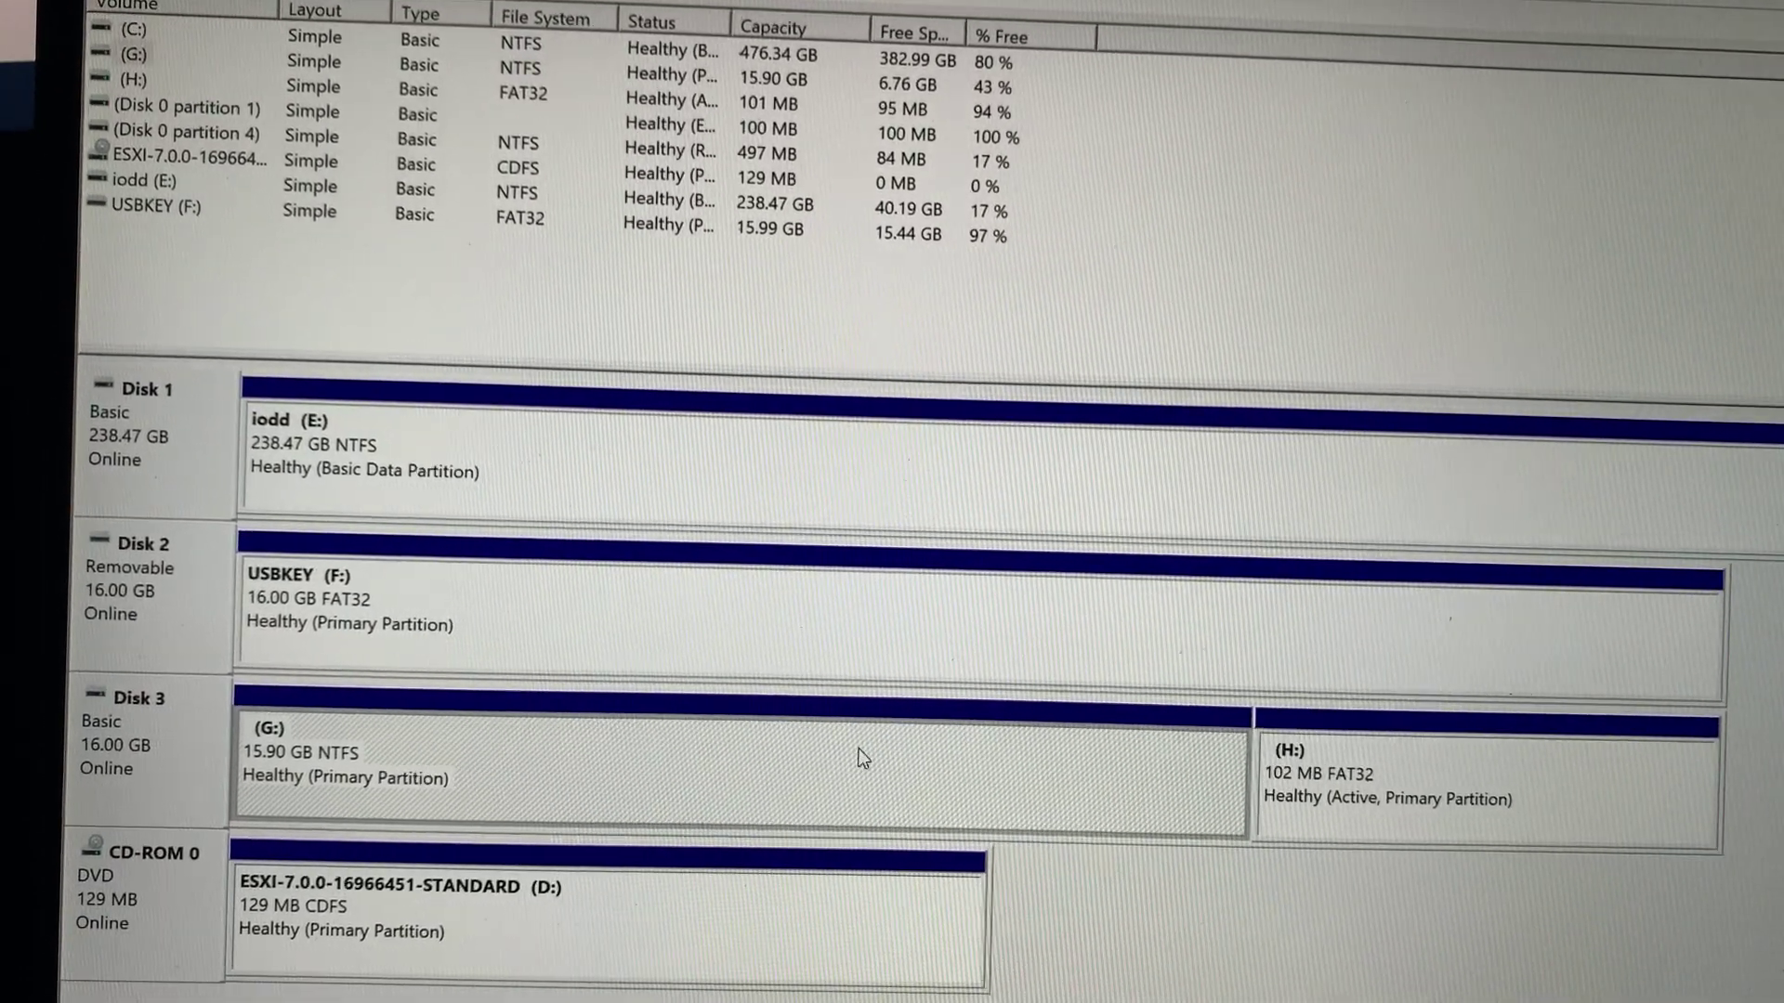
pyautogui.click(1381, 786)
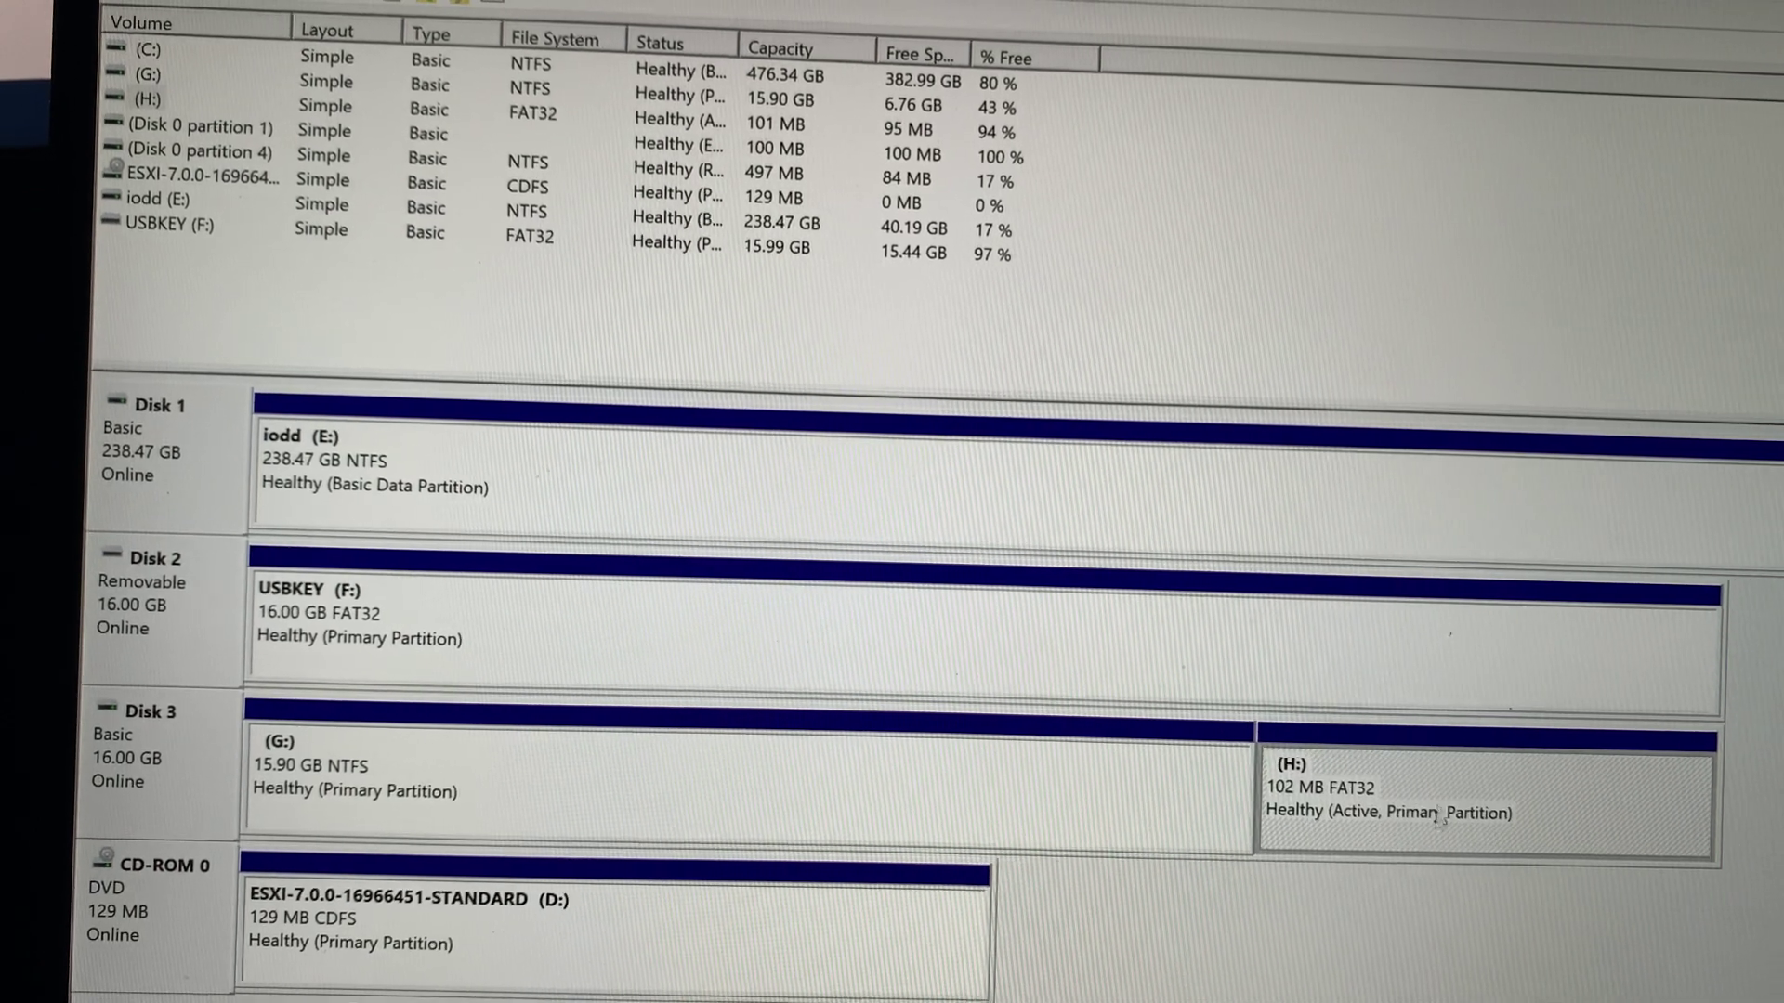
pyautogui.click(596, 759)
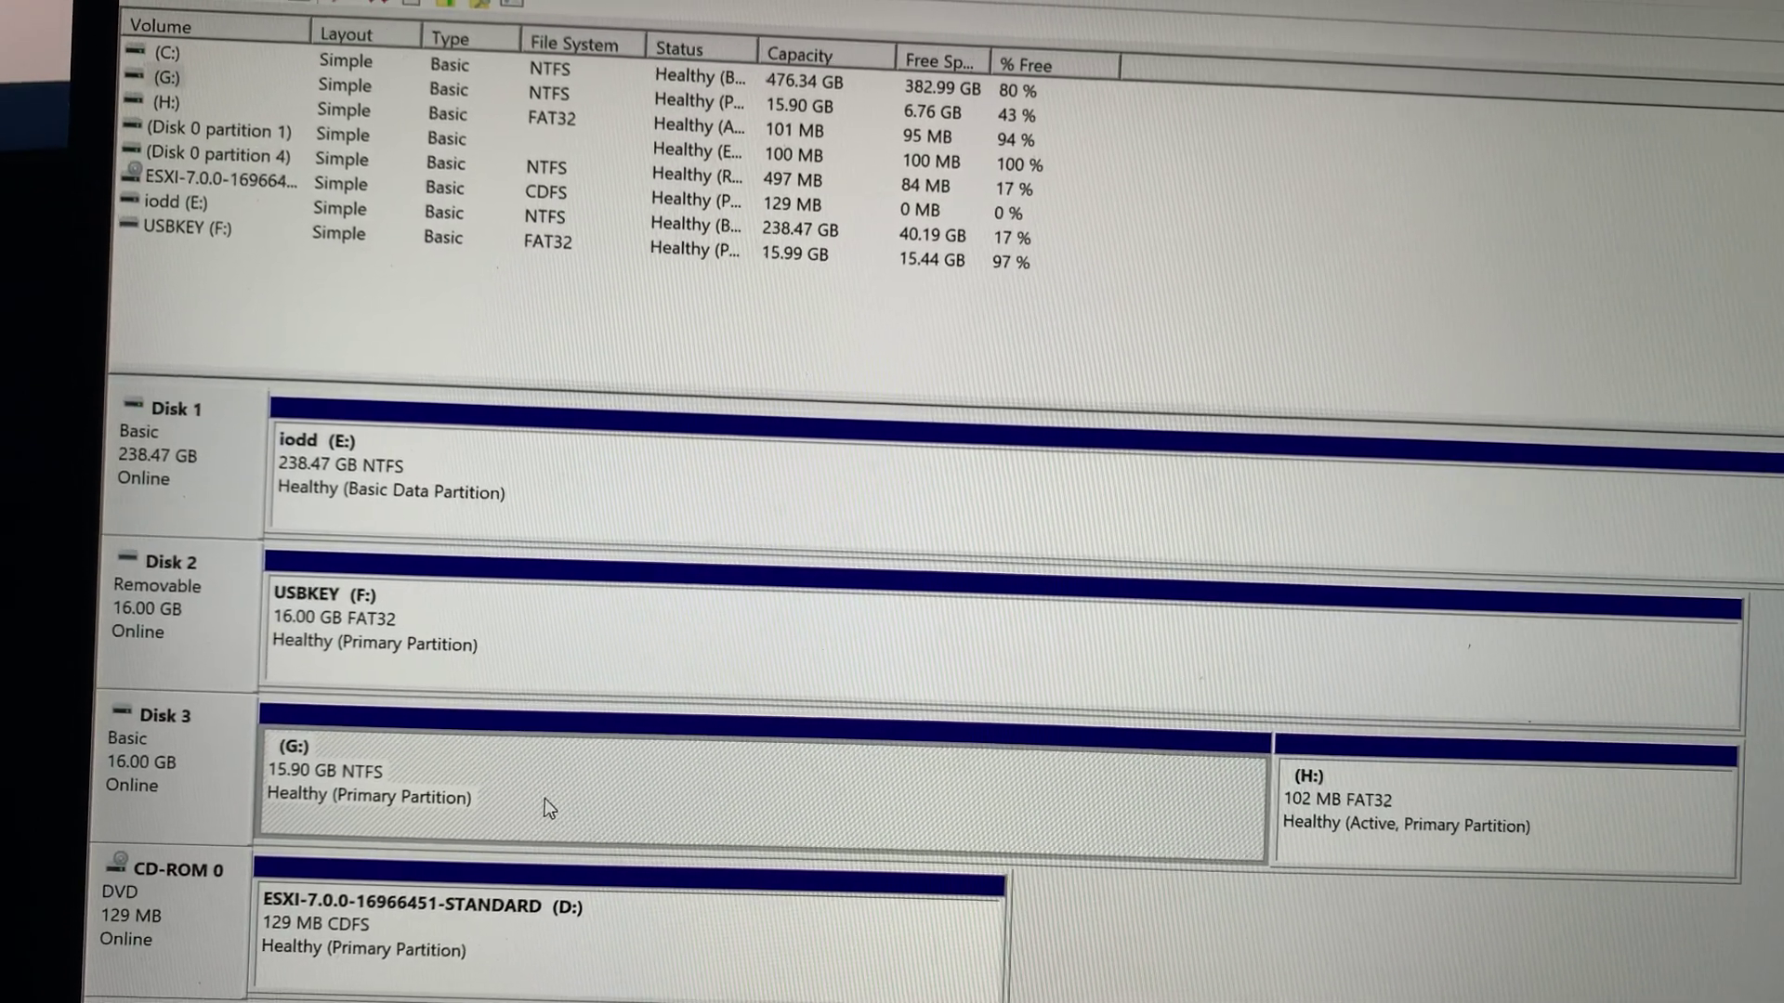
pyautogui.click(435, 932)
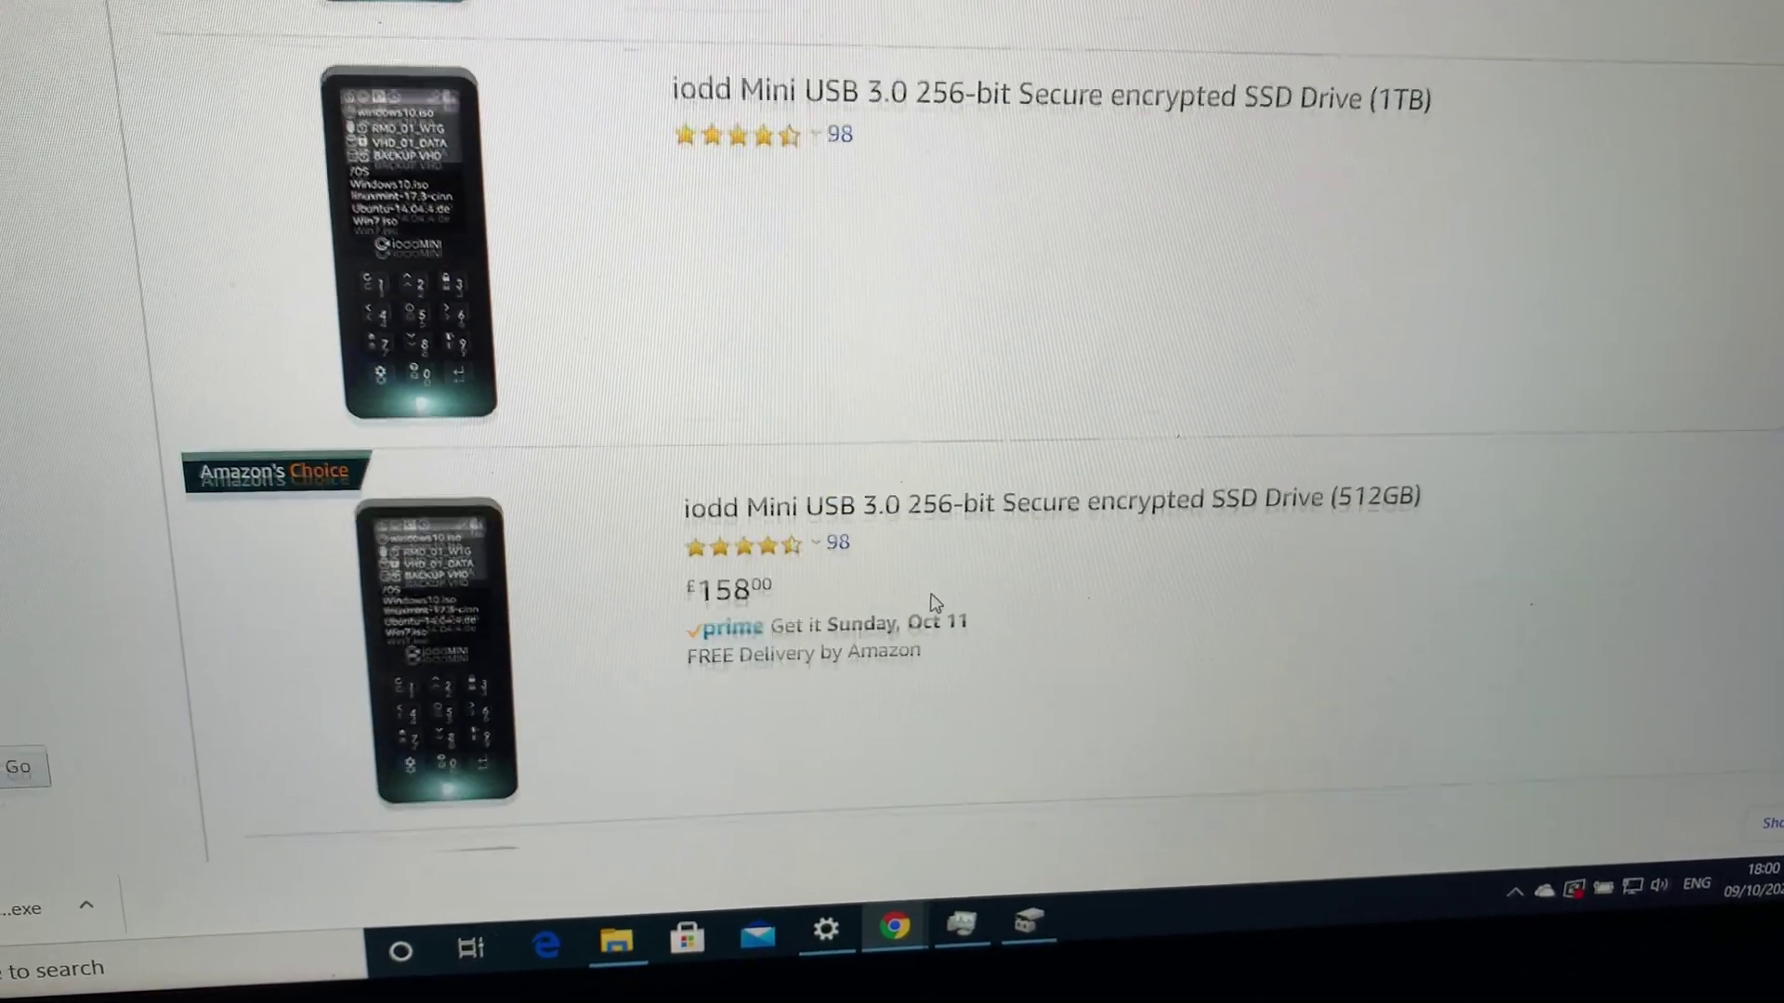
pyautogui.scroll(-3, 938, 610)
pyautogui.scroll(-1, 966, 613)
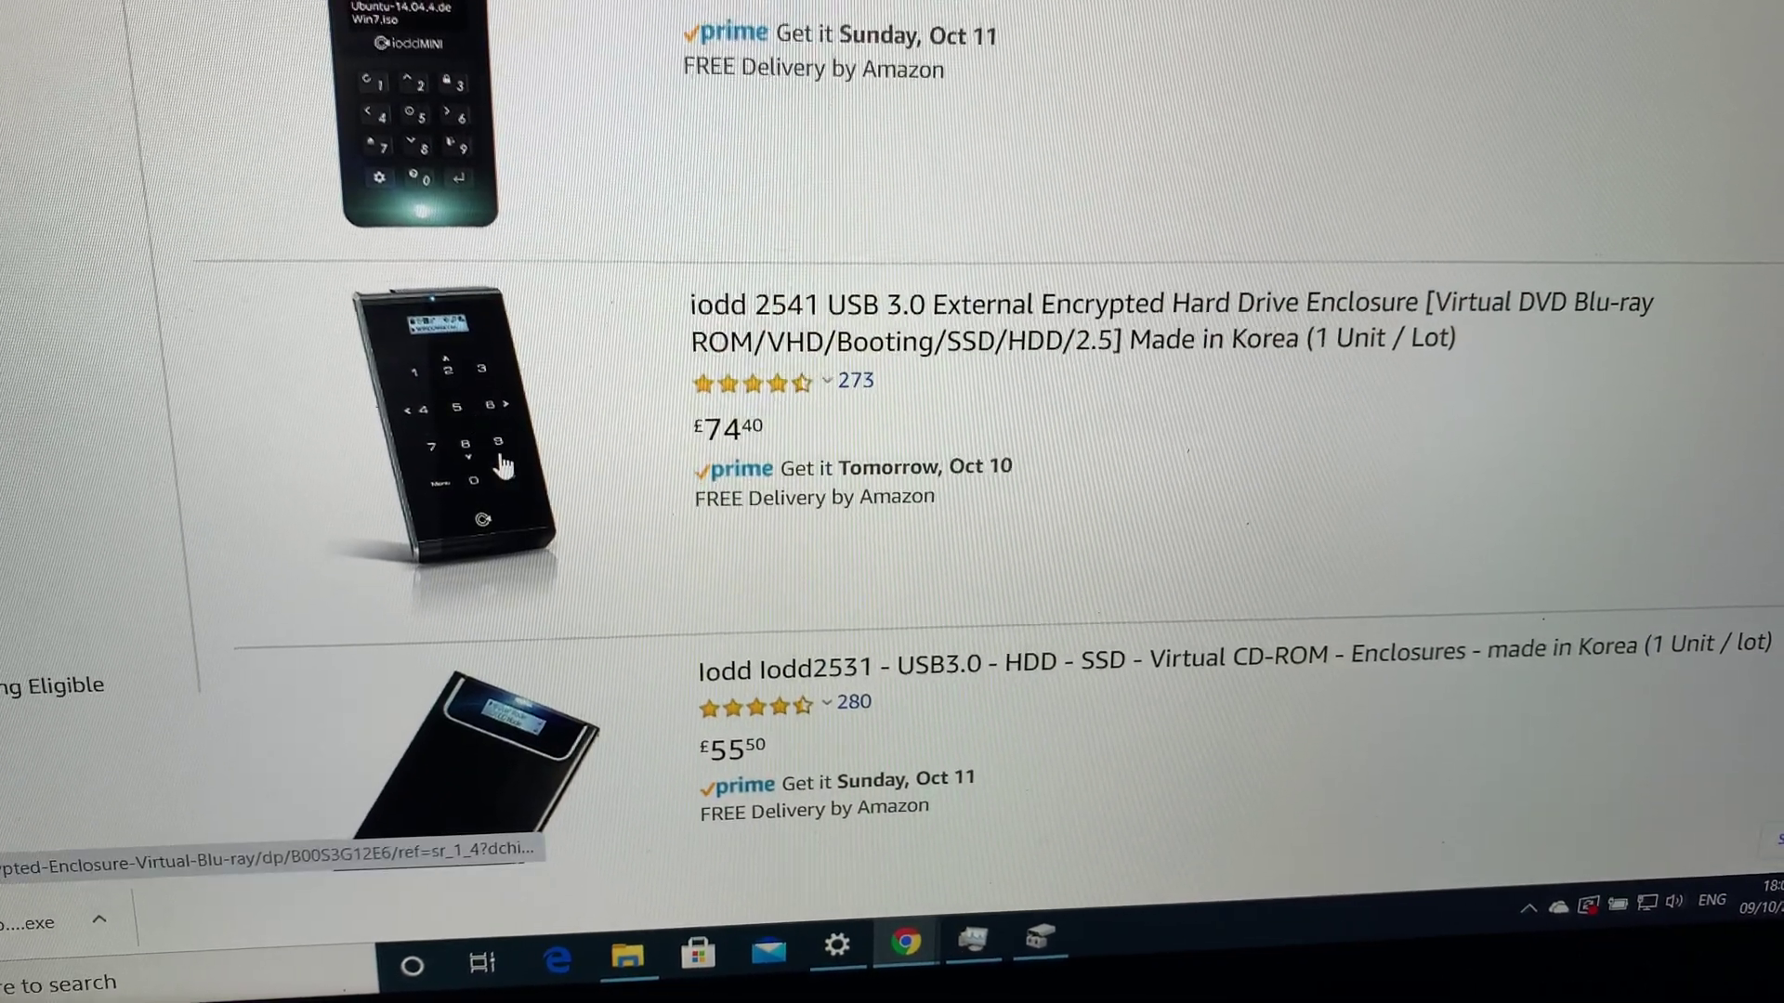
pyautogui.scroll(-1, 488, 460)
pyautogui.scroll(-2, 495, 573)
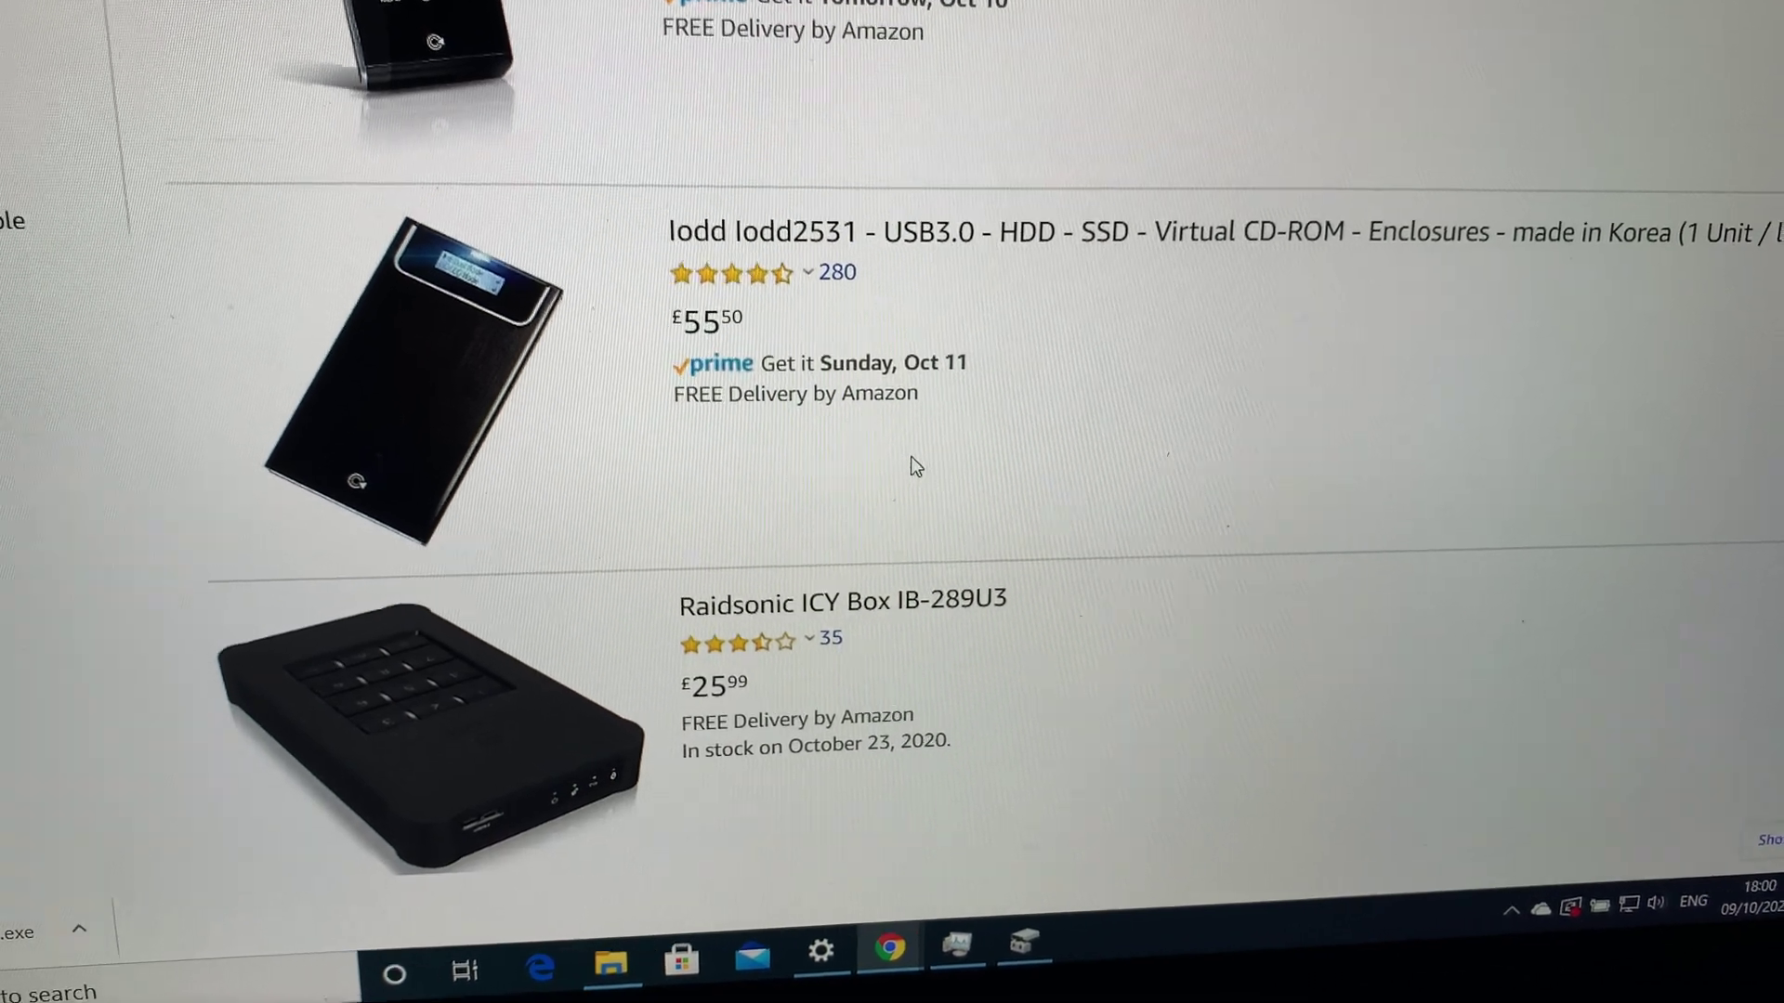
pyautogui.scroll(-1, 917, 467)
pyautogui.scroll(-1, 913, 454)
pyautogui.scroll(-1, 908, 446)
pyautogui.scroll(-1, 904, 443)
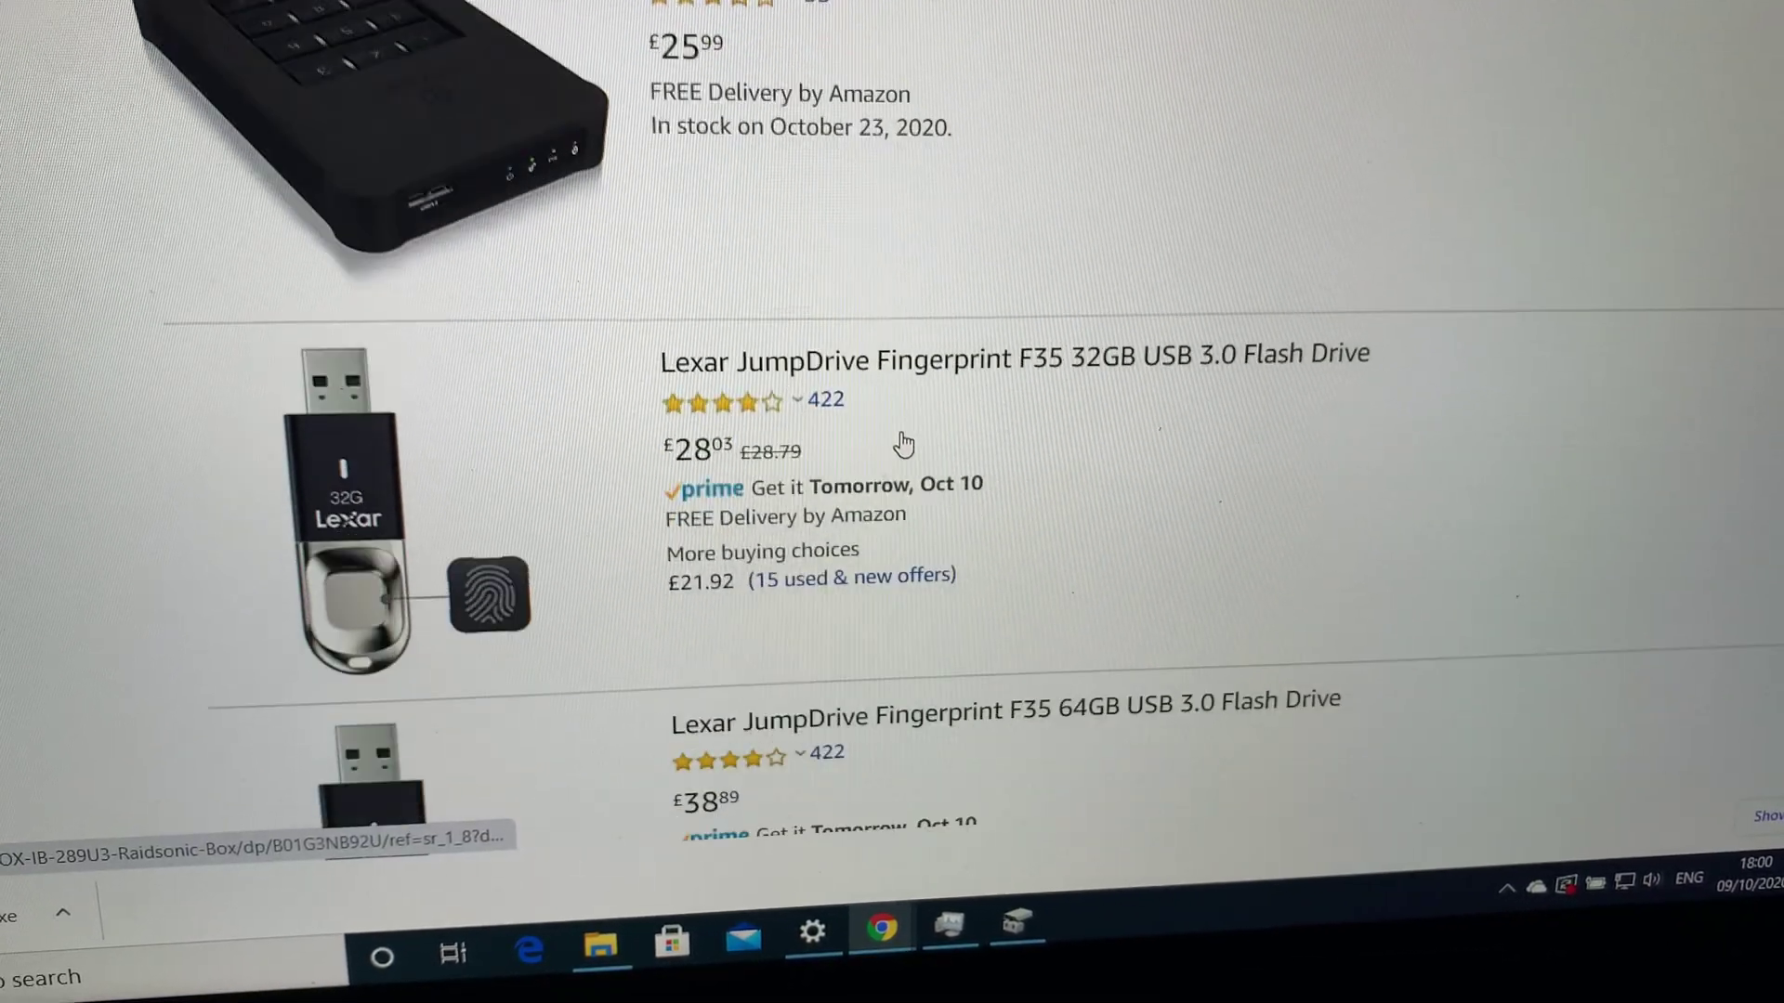
pyautogui.scroll(2, 907, 446)
pyautogui.scroll(3, 911, 464)
pyautogui.scroll(3, 909, 463)
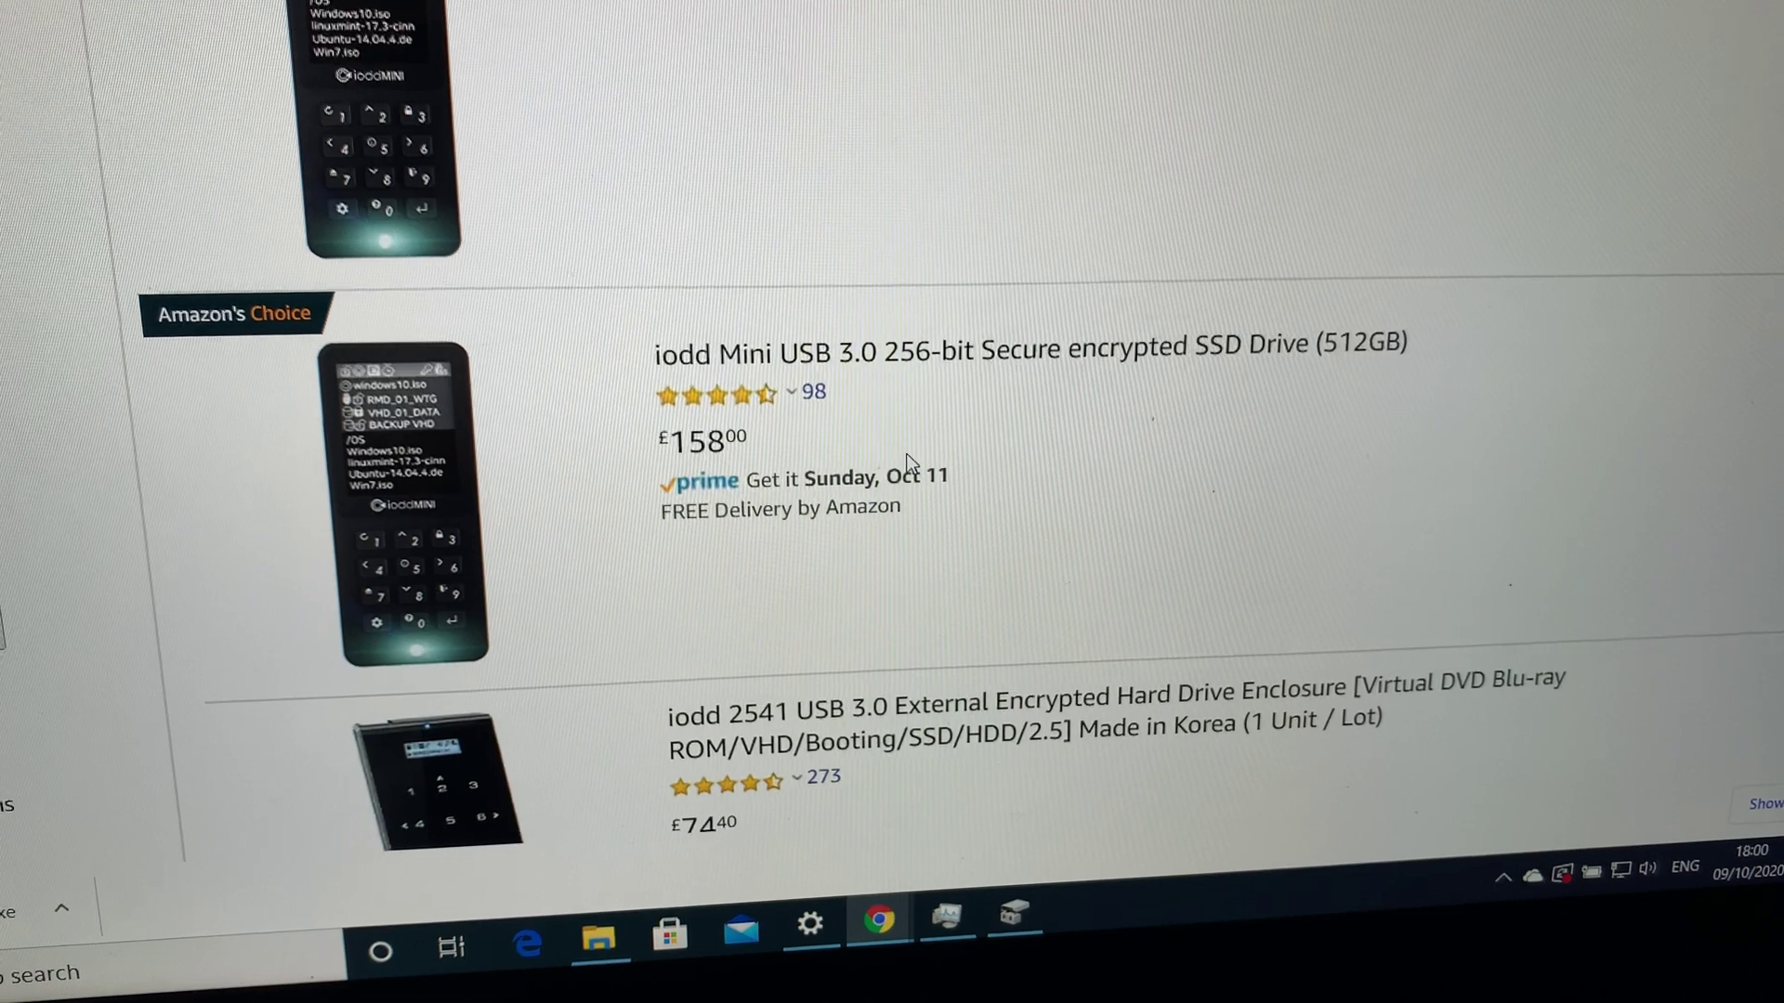
pyautogui.scroll(2, 909, 461)
pyautogui.scroll(1, 907, 461)
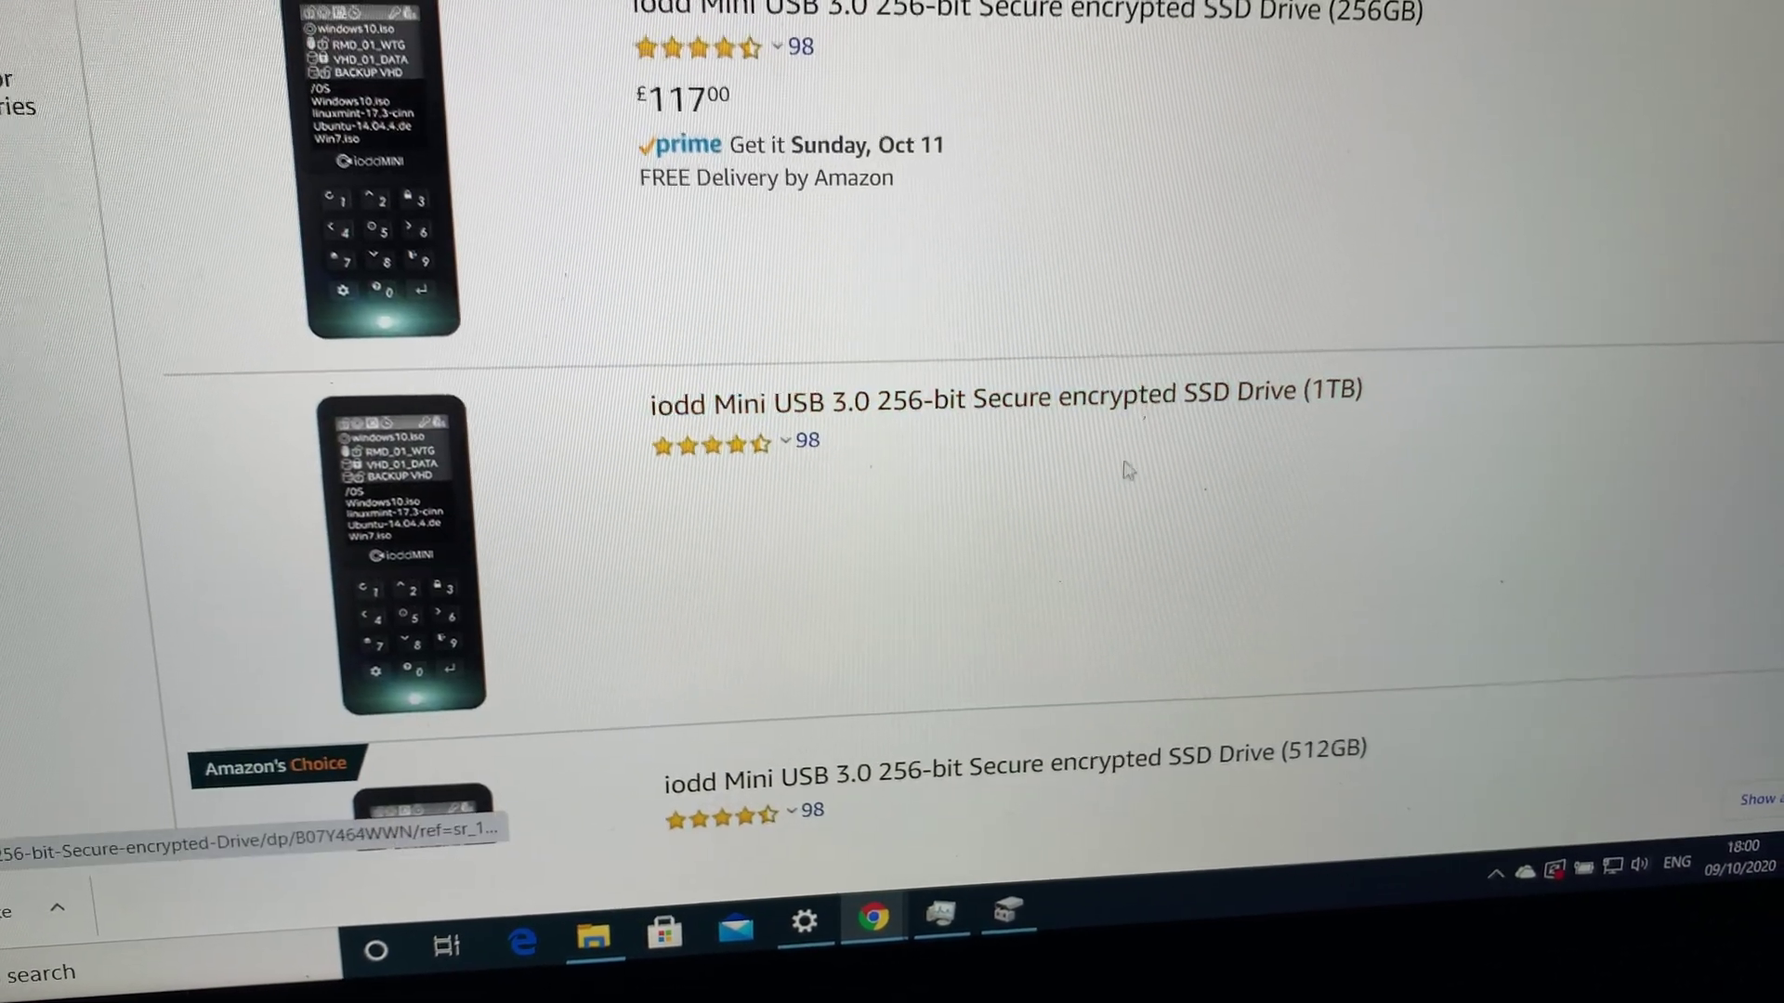
pyautogui.scroll(1, 1146, 632)
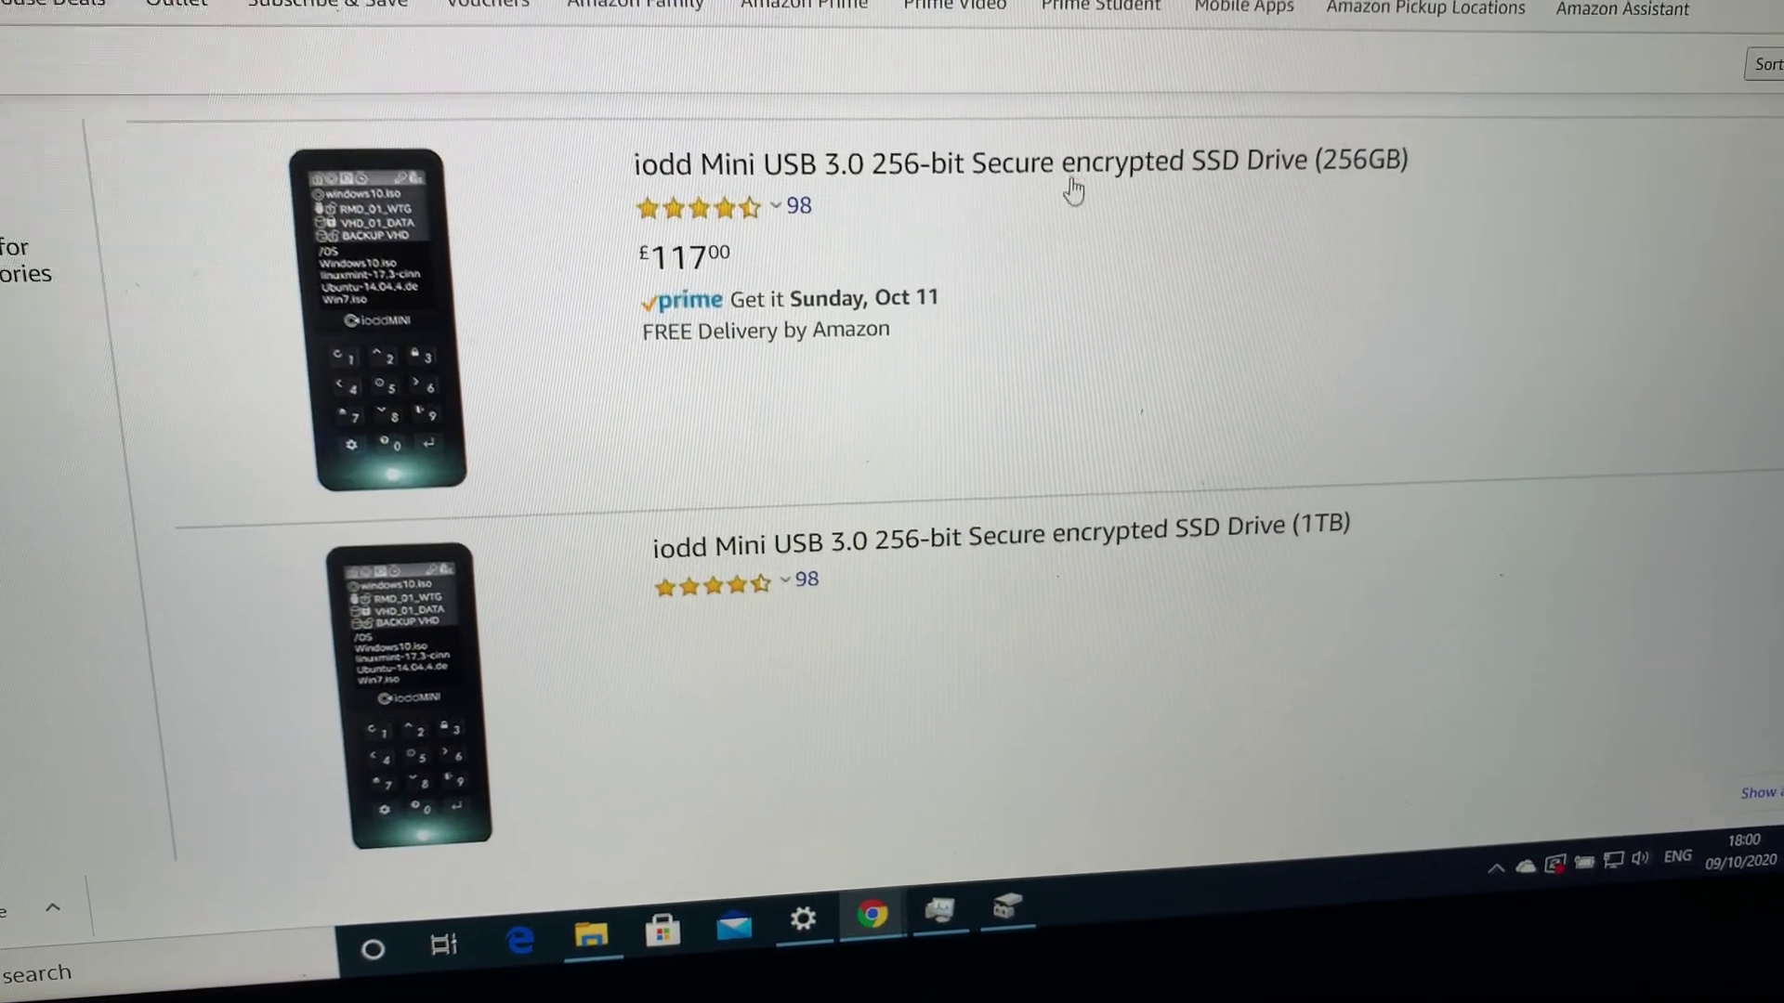